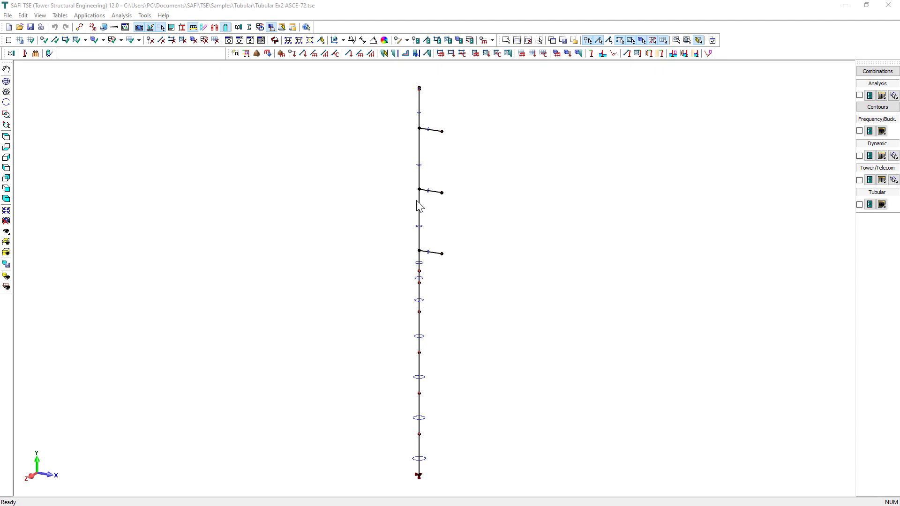
# Show the Basic load cases on the tower through Load Visibility.
pyautogui.click(6, 277)
pyautogui.click(7, 276)
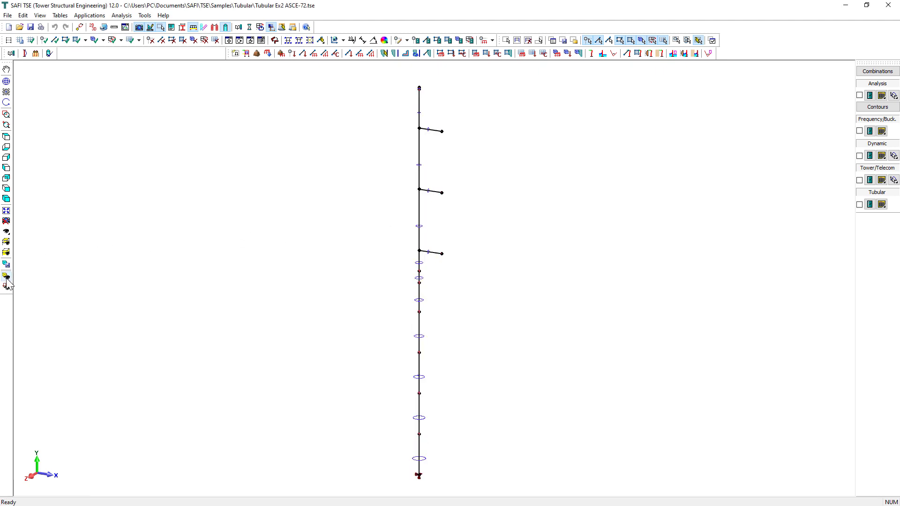
pyautogui.click(7, 287)
pyautogui.click(48, 113)
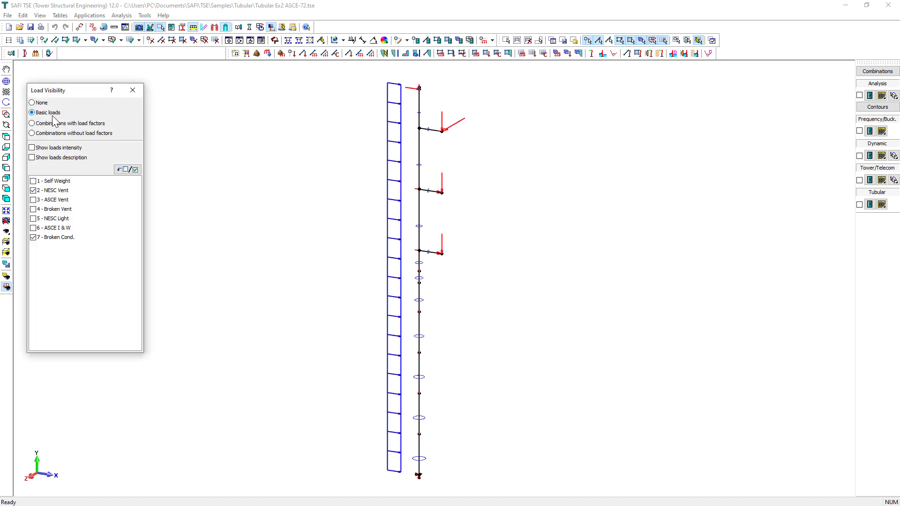
pyautogui.click(133, 90)
# Preview the deformed shape, then colour members by Tubular limit-state ratio.
pyautogui.click(860, 96)
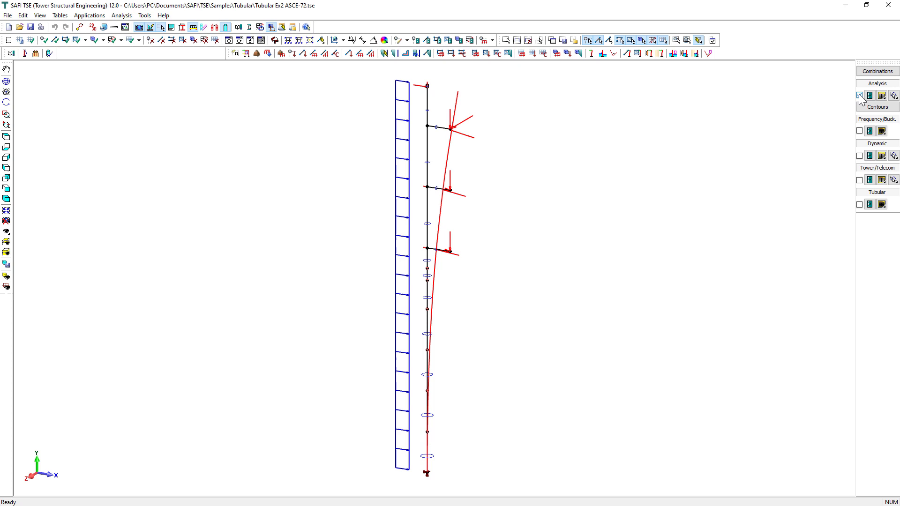
pyautogui.click(860, 96)
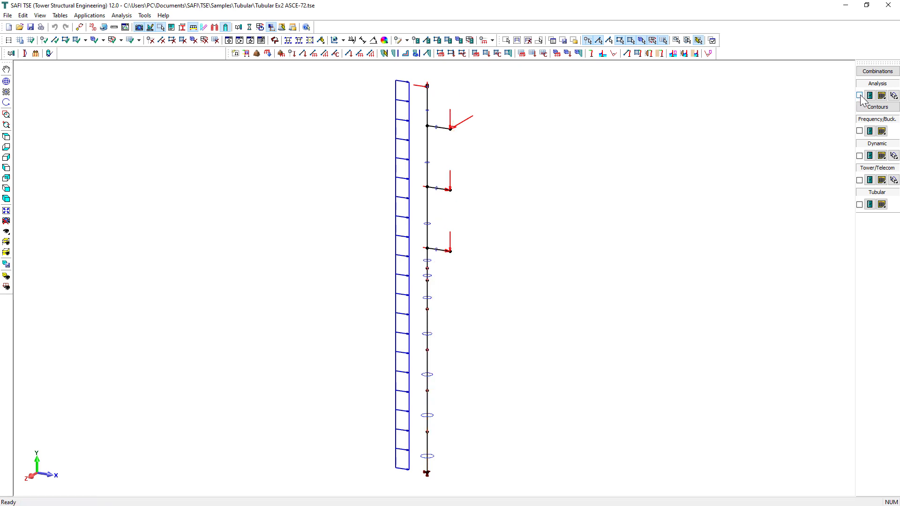
pyautogui.click(859, 205)
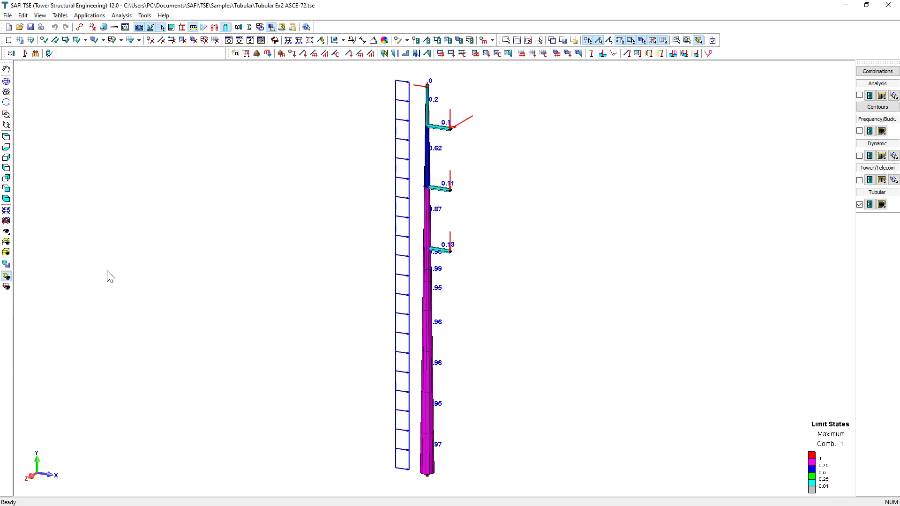
# Start a new empty file with default imperial units, discarding the tower changes.
pyautogui.click(8, 15)
pyautogui.click(14, 24)
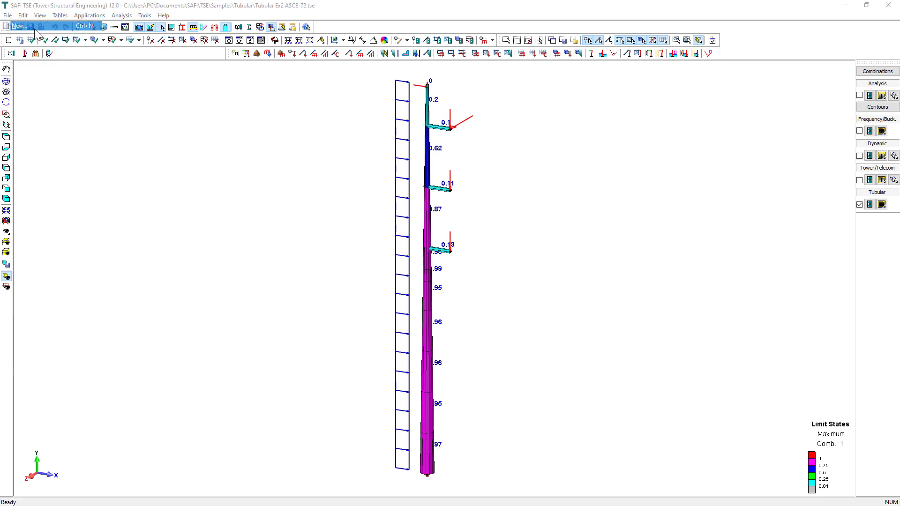
pyautogui.click(538, 300)
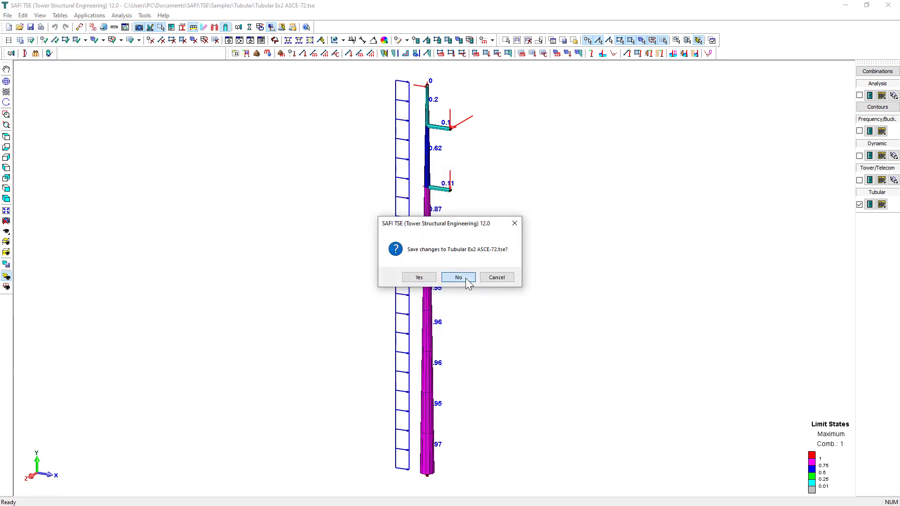
pyautogui.click(462, 278)
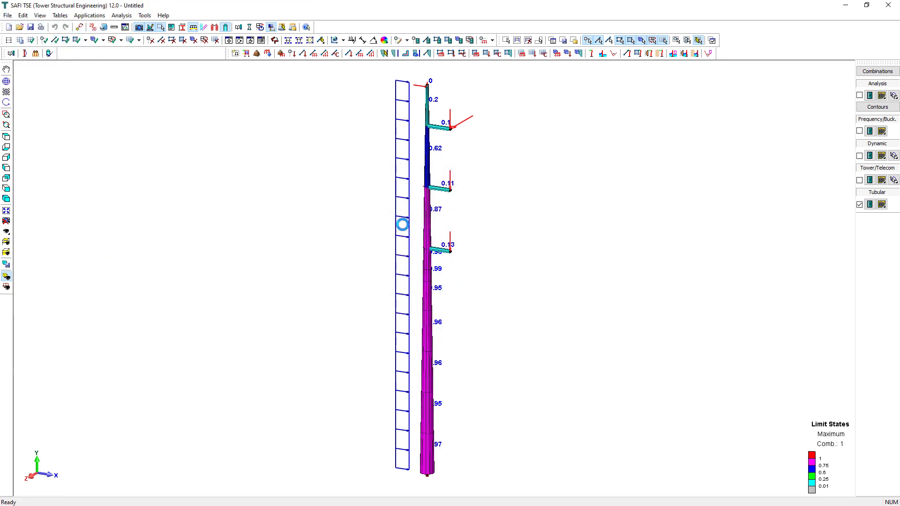
pyautogui.click(114, 27)
pyautogui.click(510, 333)
pyautogui.click(564, 321)
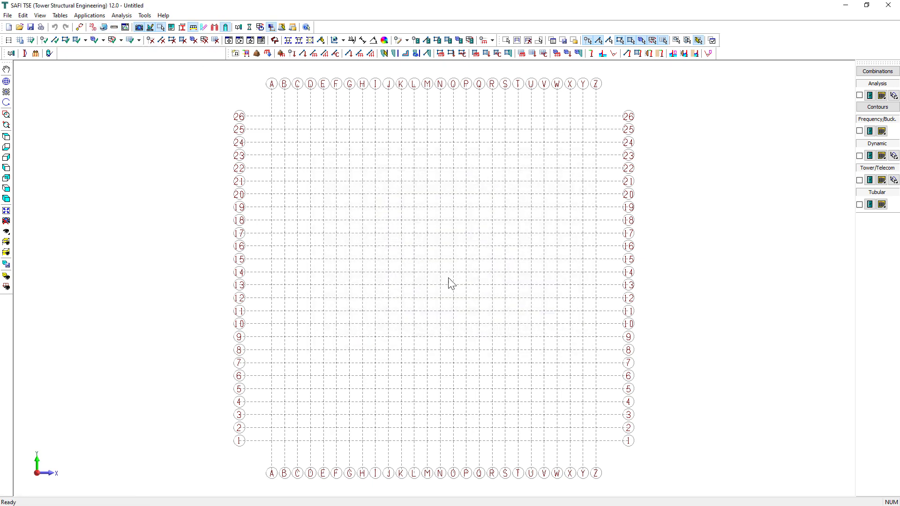
# Save the new model as Example ASCE 72.tse.
pyautogui.click(8, 15)
pyautogui.click(30, 54)
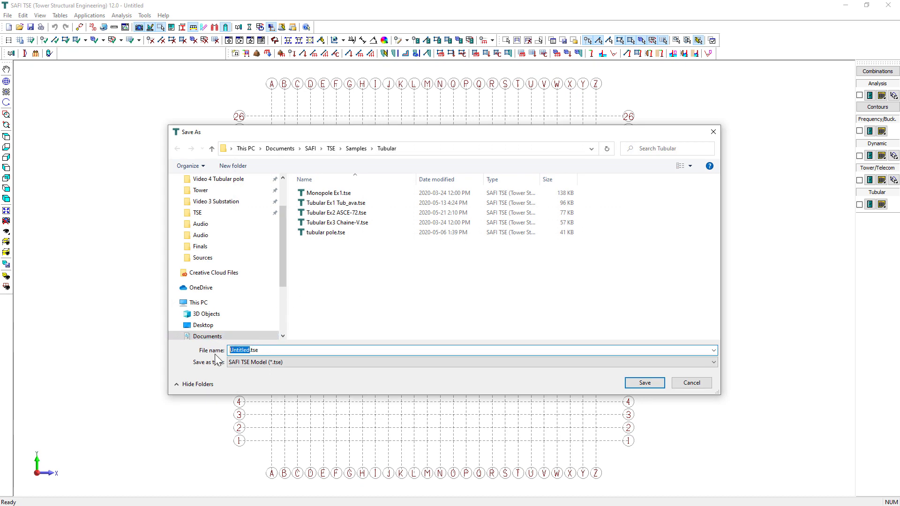
pyautogui.write('Exa')
pyautogui.write('mple ASCE 7-16')
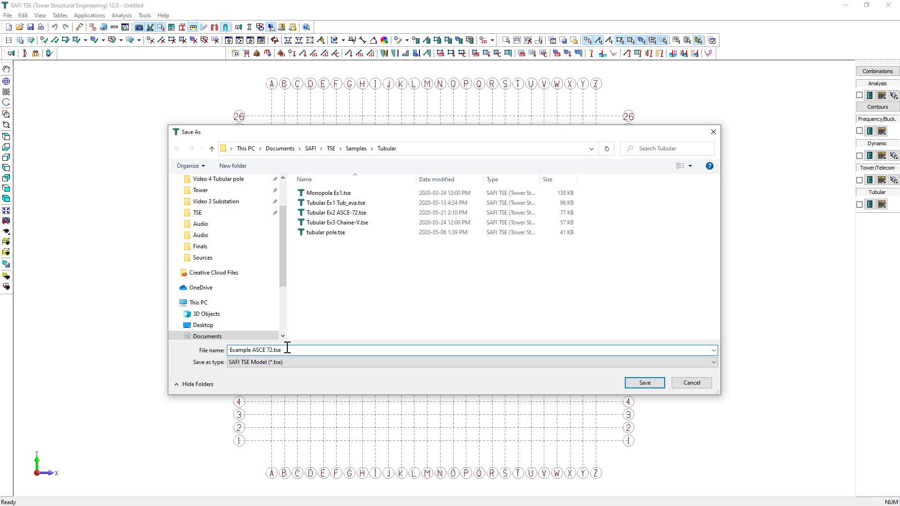
pyautogui.click(653, 383)
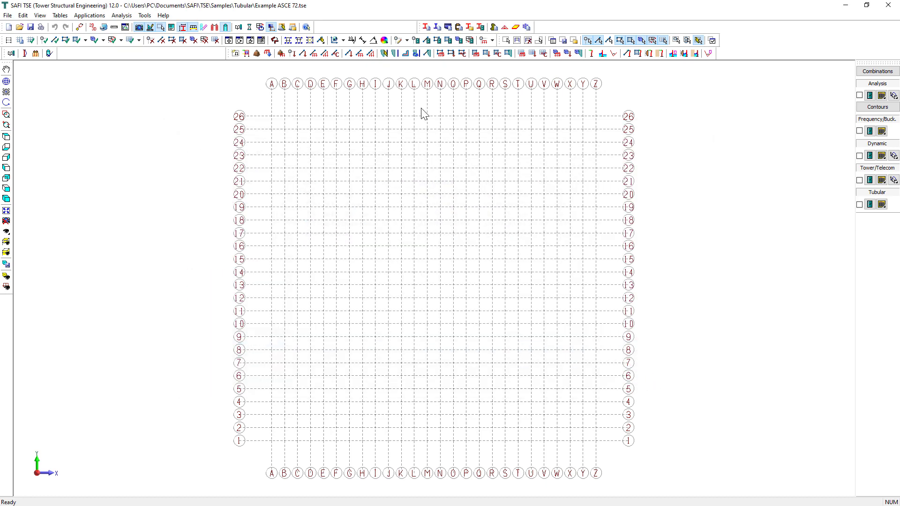
# Create a non-standard section named Base and add Steel ASTM A572-65 to the materials.
pyautogui.click(438, 27)
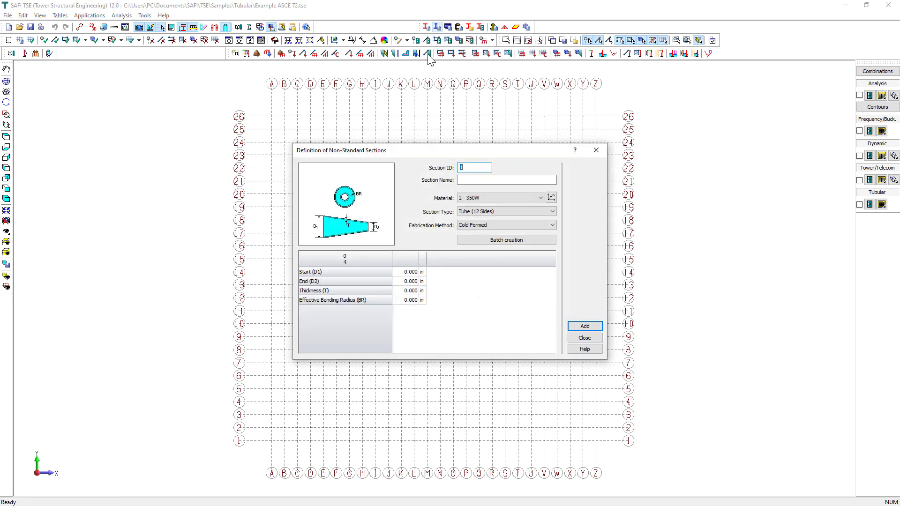
pyautogui.click(475, 181)
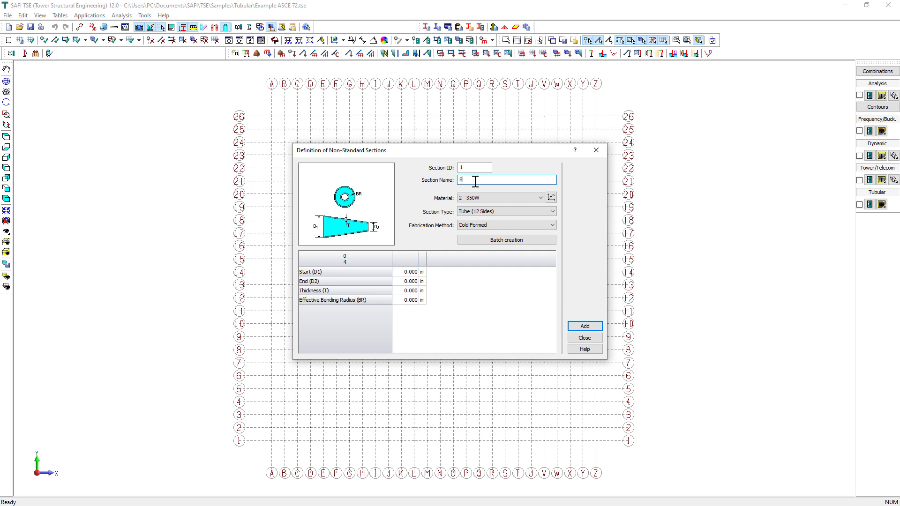
pyautogui.click(551, 197)
pyautogui.click(553, 123)
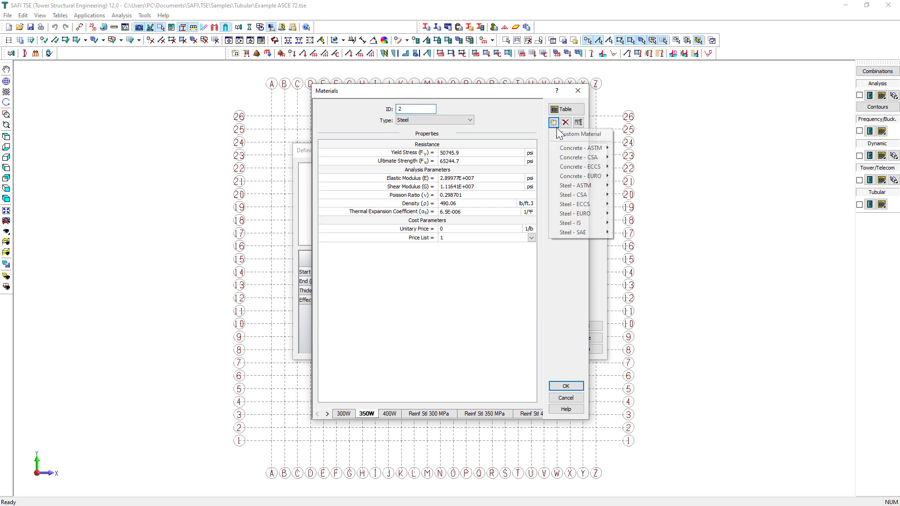
pyautogui.moveTo(595, 186)
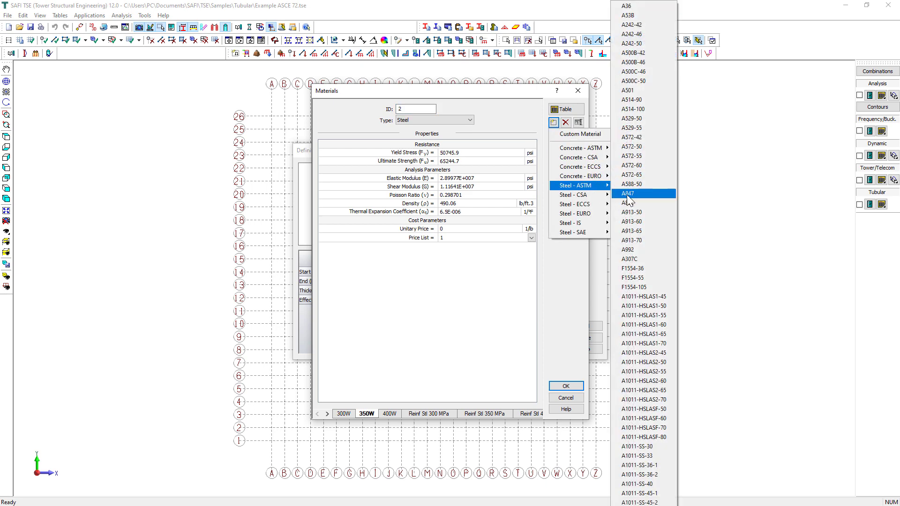
pyautogui.click(647, 175)
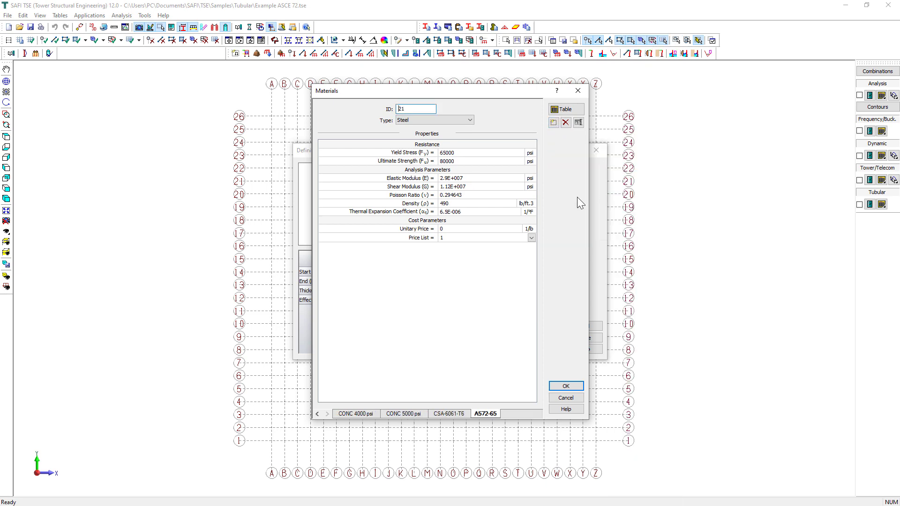
pyautogui.click(560, 387)
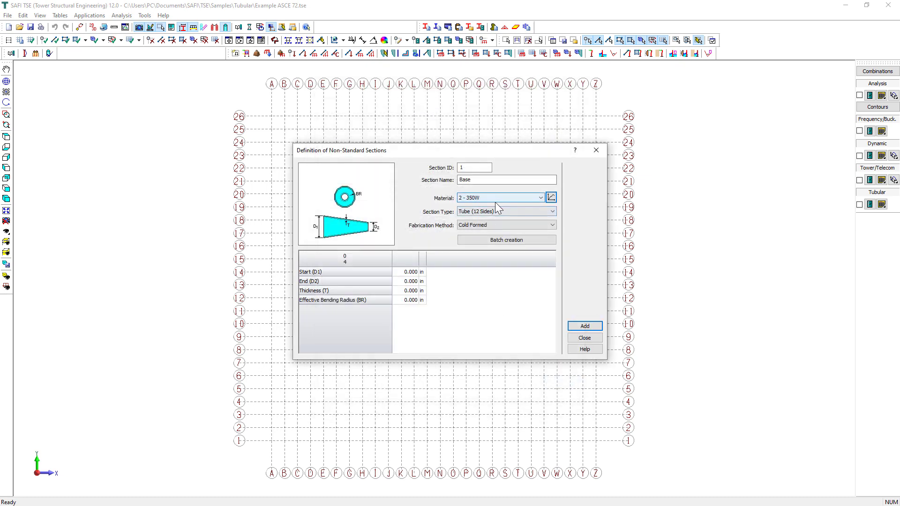
# Give the Base section A572-65 material, its diameters and a 0.251 in wall thickness.
pyautogui.click(495, 201)
pyautogui.click(495, 328)
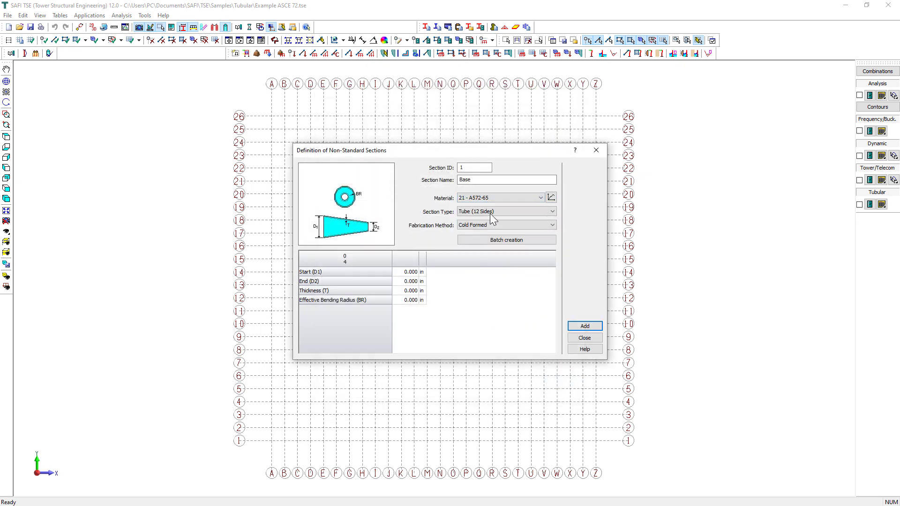
pyautogui.click(407, 272)
pyautogui.click(412, 280)
pyautogui.click(416, 291)
pyautogui.write('0.25')
pyautogui.write('1')
pyautogui.click(420, 300)
pyautogui.click(468, 304)
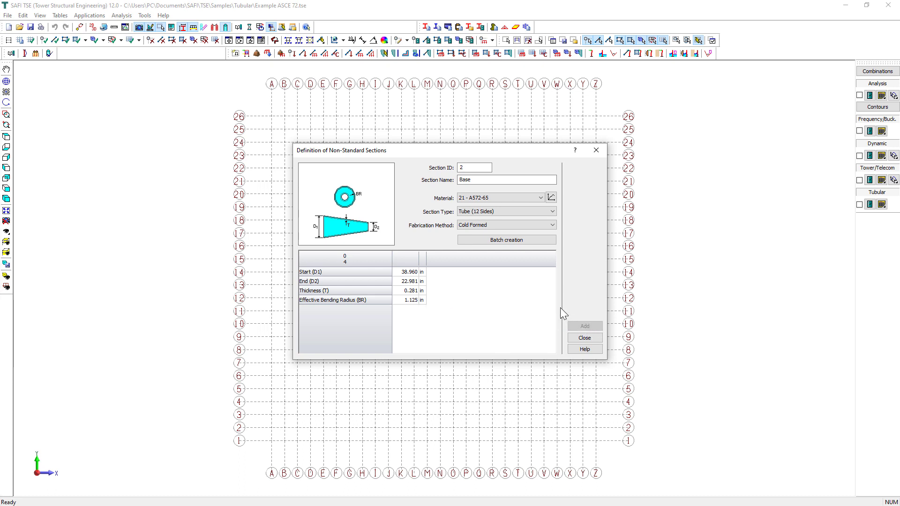
# Add a Top section with start diameter 23.48 in and its remaining dimensions.
pyautogui.doubleClick(469, 179)
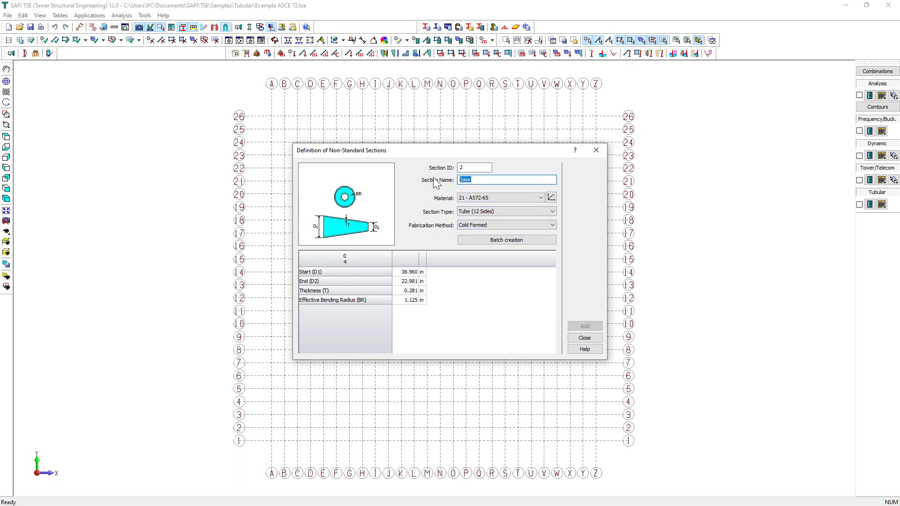
pyautogui.write('Top')
pyautogui.click(408, 271)
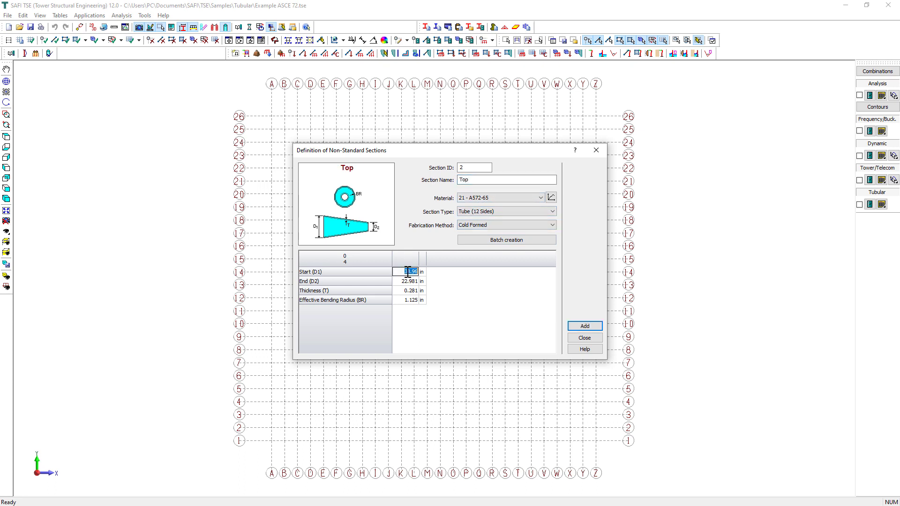
pyautogui.write('23.8')
pyautogui.press('BackSpace')
pyautogui.write('481')
pyautogui.press('Return')
pyautogui.write('7.260')
pyautogui.press('Return')
pyautogui.write('0.')
pyautogui.press('Return')
pyautogui.write('1')
pyautogui.press('Return')
pyautogui.click(583, 326)
# Add a 6-sided Arms section tapering from 9.5 to 8.9 in, then confirm all sections.
pyautogui.click(497, 212)
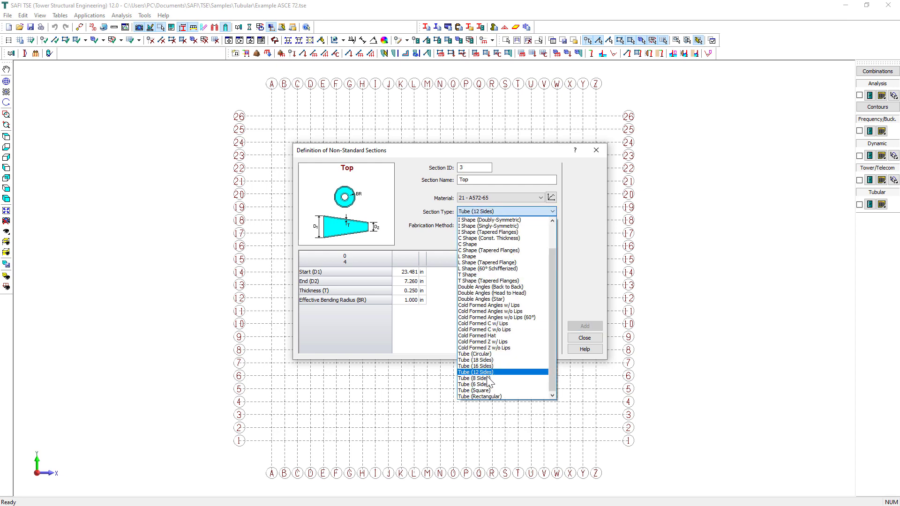
pyautogui.click(487, 384)
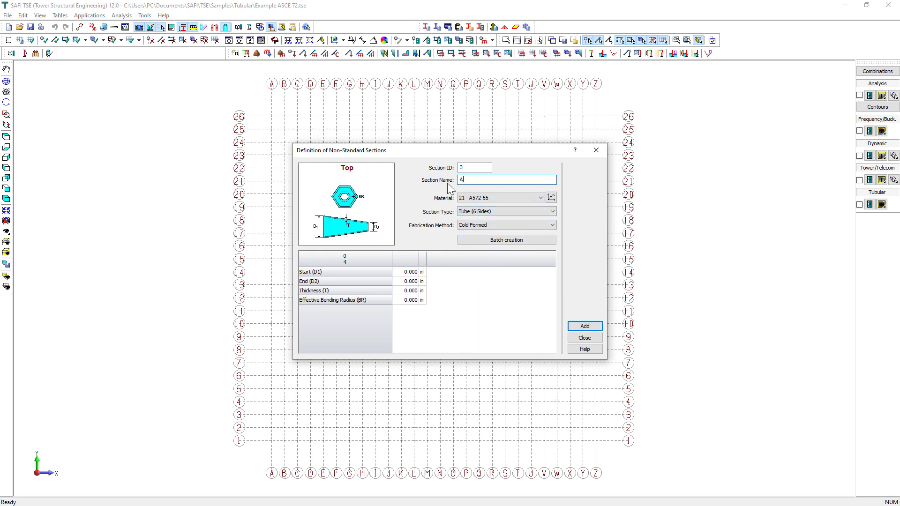
pyautogui.write('Arms')
pyautogui.click(412, 272)
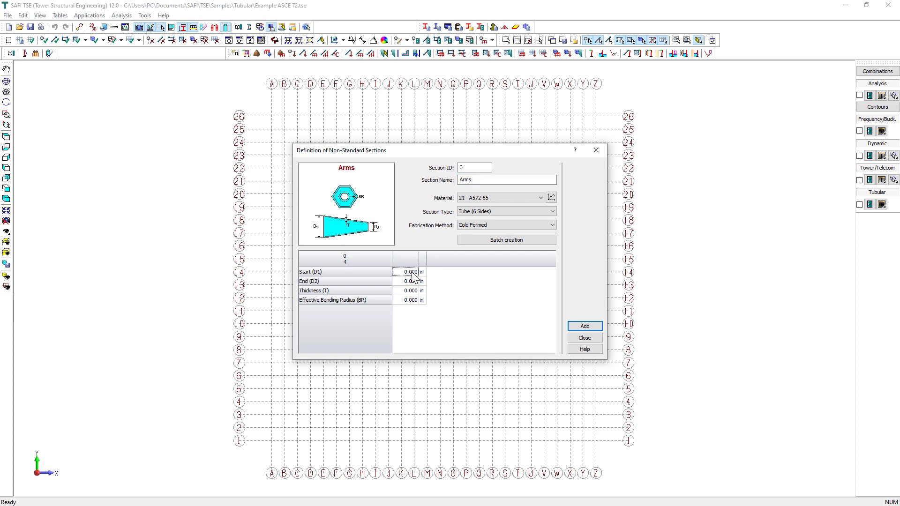
pyautogui.write('9.5')
pyautogui.click(404, 281)
pyautogui.write('8.9')
pyautogui.click(409, 291)
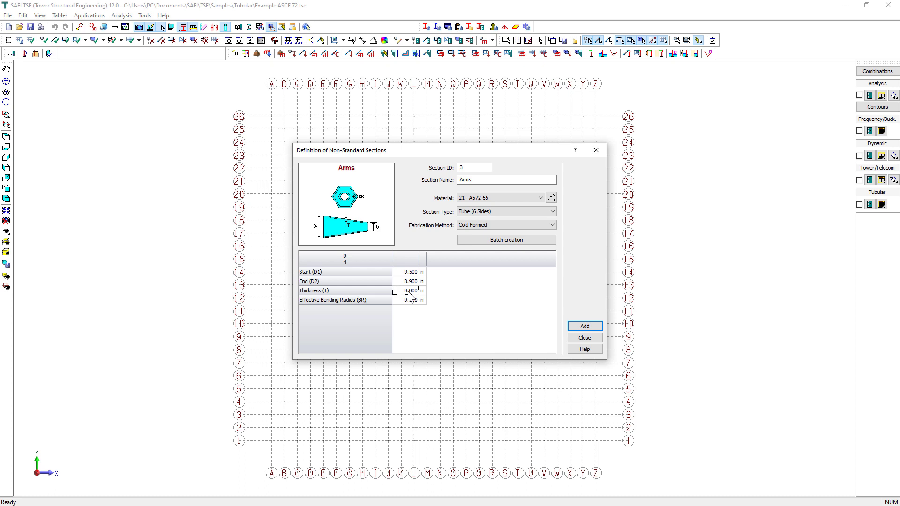
pyautogui.write('0.188')
pyautogui.click(406, 300)
pyautogui.write('0.')
pyautogui.click(575, 328)
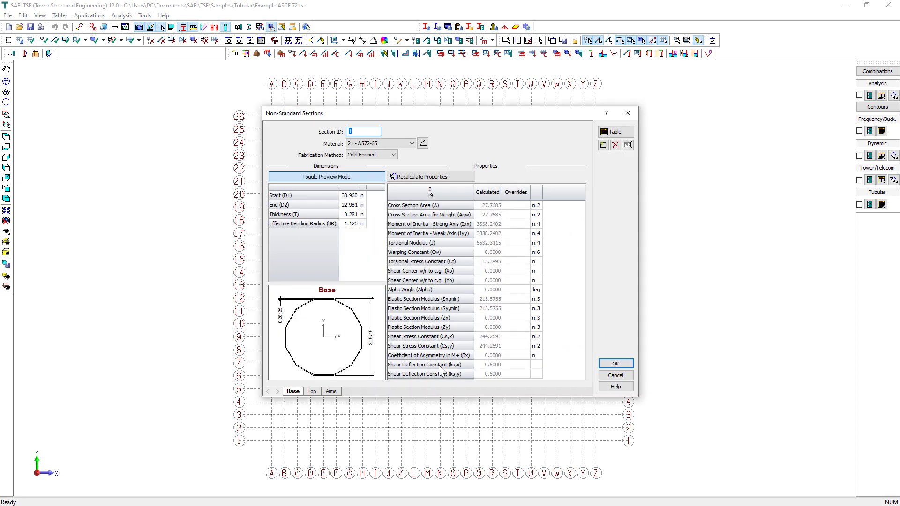
pyautogui.click(332, 392)
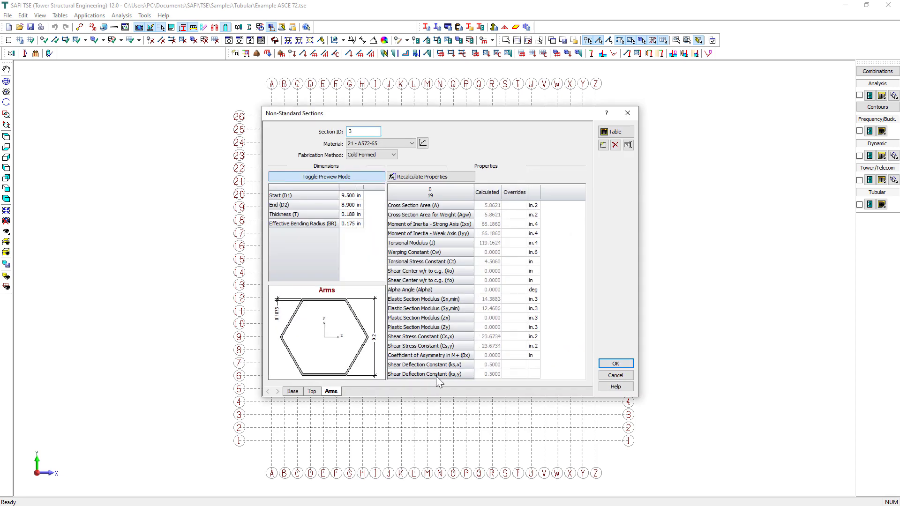
pyautogui.click(614, 363)
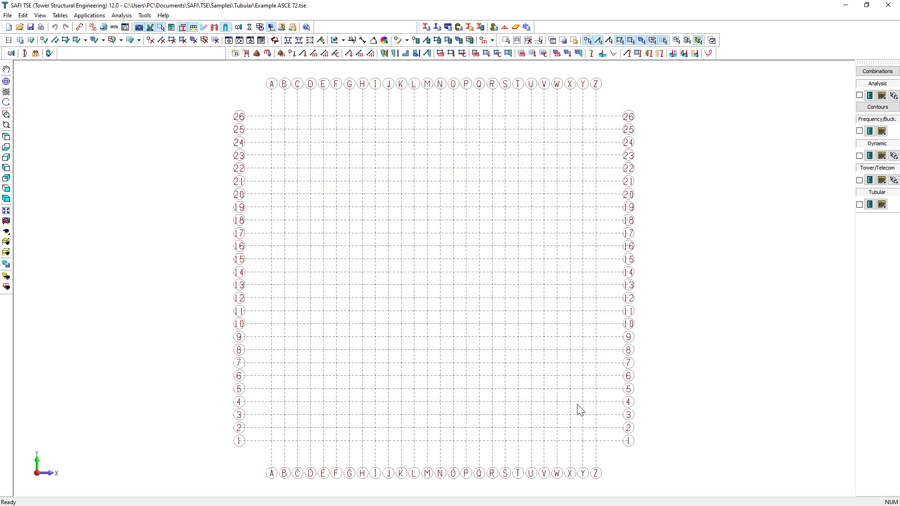
# In the Joints table, add joints 1–3 at heights Y = 0, 565.2 and 1140 in.
pyautogui.click(60, 15)
pyautogui.click(89, 59)
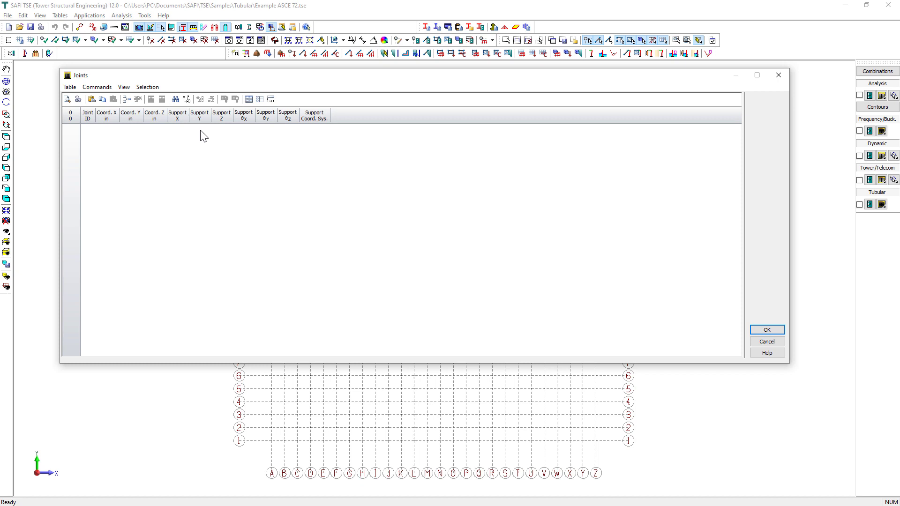
pyautogui.press('Down')
pyautogui.press('Down')
pyautogui.press('Down')
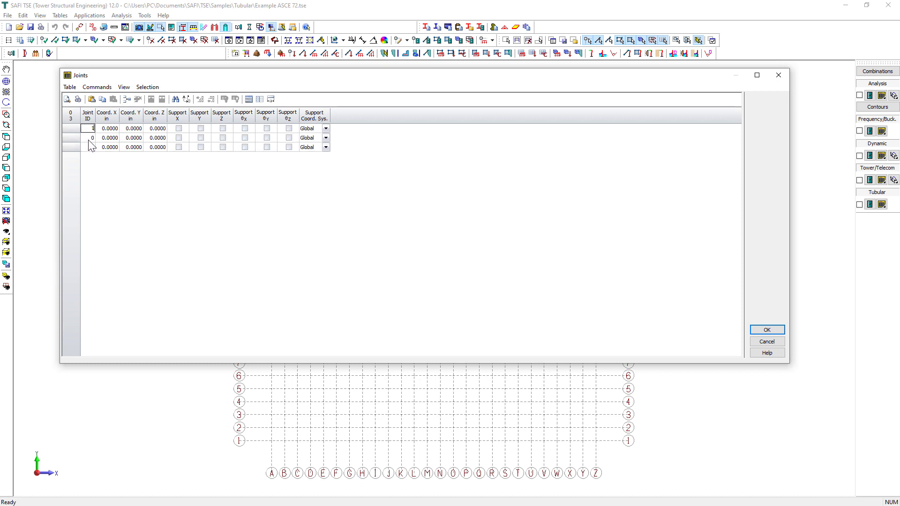
pyautogui.click(88, 147)
pyautogui.click(138, 139)
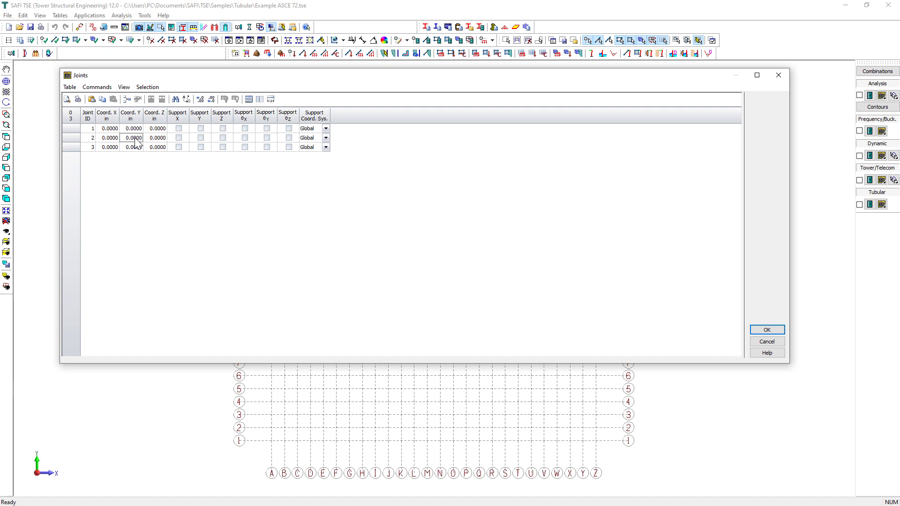
pyautogui.write('565.2')
pyautogui.click(135, 147)
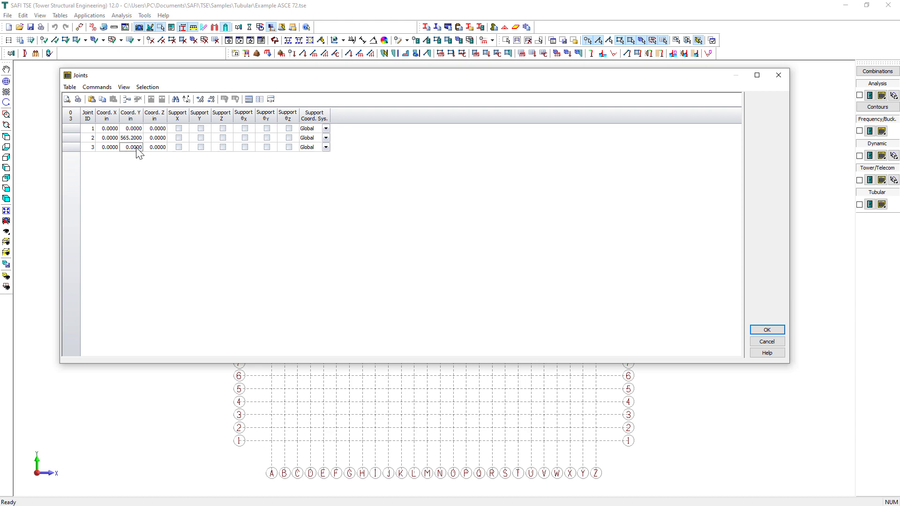
pyautogui.write('1140')
pyautogui.click(757, 330)
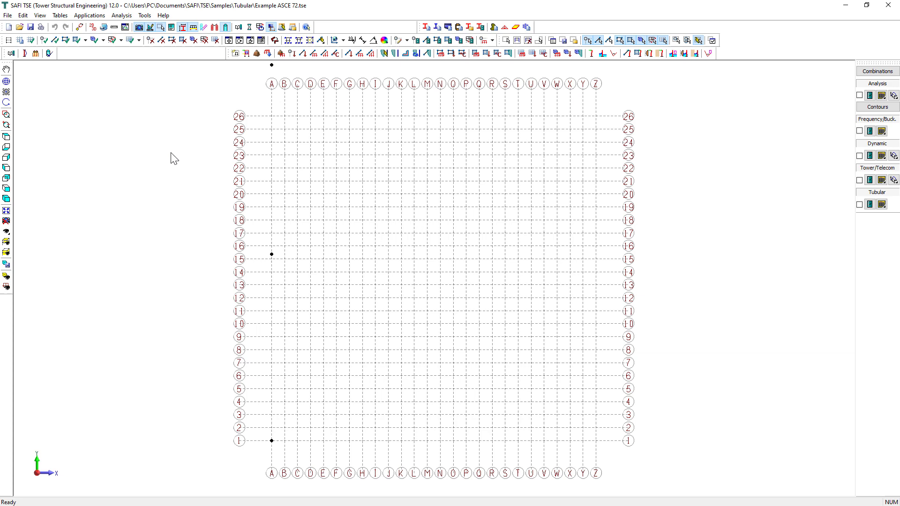
# Hide the grid and draw two vertical members linking the three joints.
pyautogui.click(19, 40)
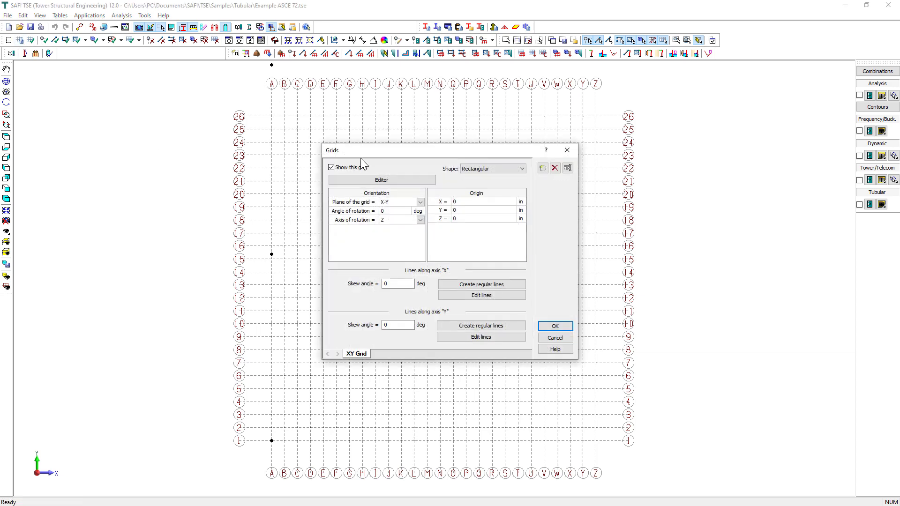
pyautogui.click(570, 327)
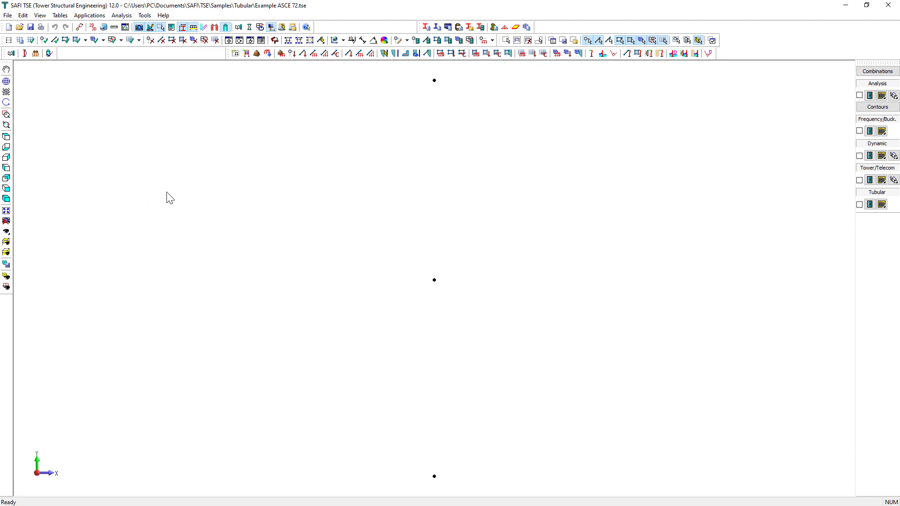
pyautogui.click(55, 40)
pyautogui.click(433, 476)
pyautogui.click(434, 280)
pyautogui.click(434, 80)
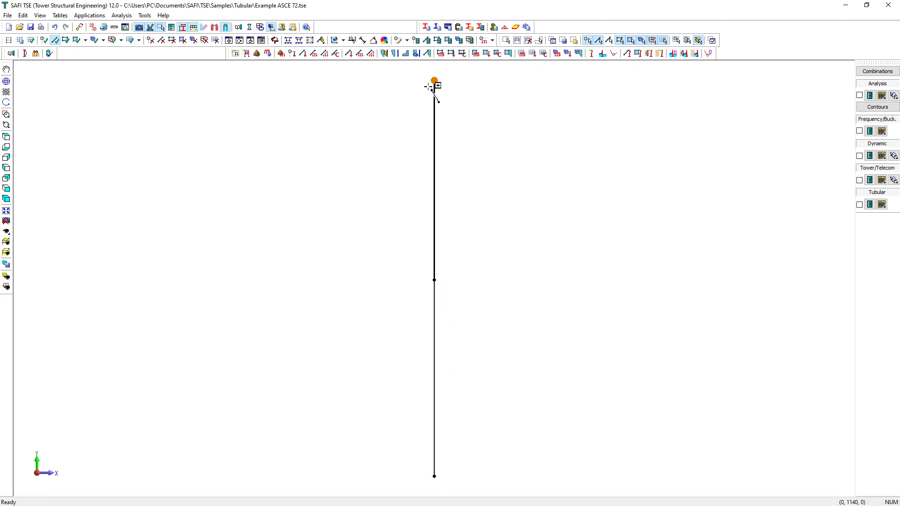
pyautogui.press('Escape')
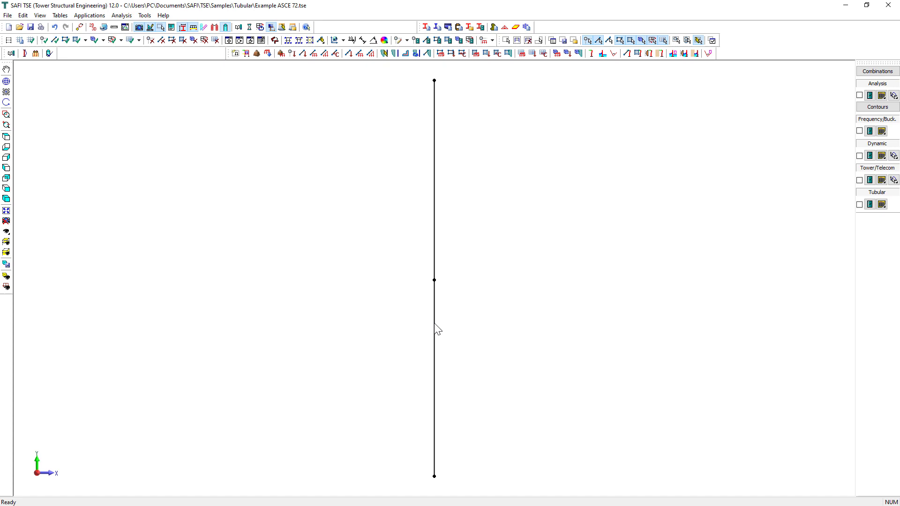
# Assign the Base section to the lower member and Top to the upper member.
pyautogui.doubleClick(434, 324)
pyautogui.click(389, 165)
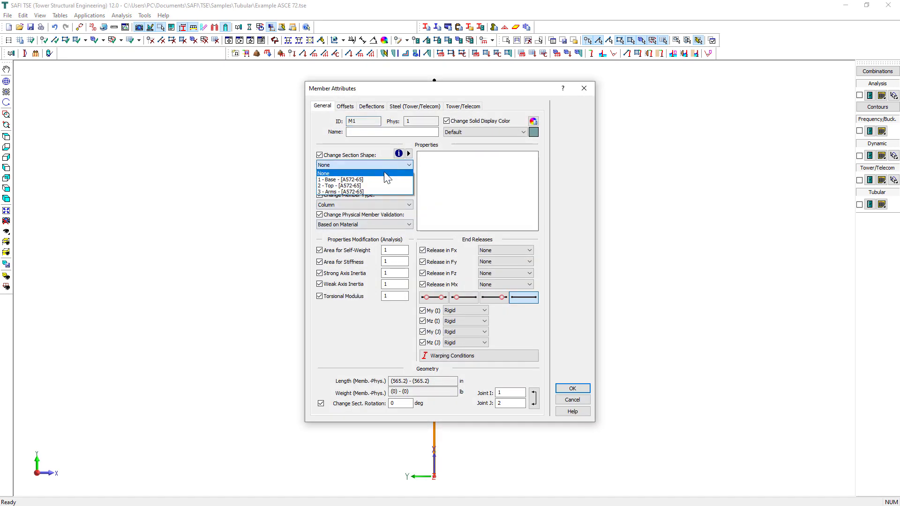
pyautogui.click(384, 178)
pyautogui.click(568, 388)
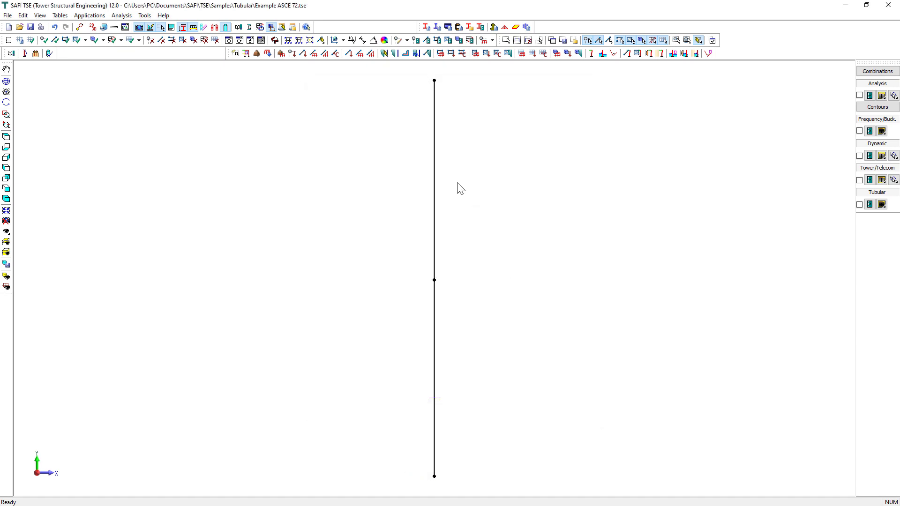
pyautogui.doubleClick(435, 172)
pyautogui.click(363, 164)
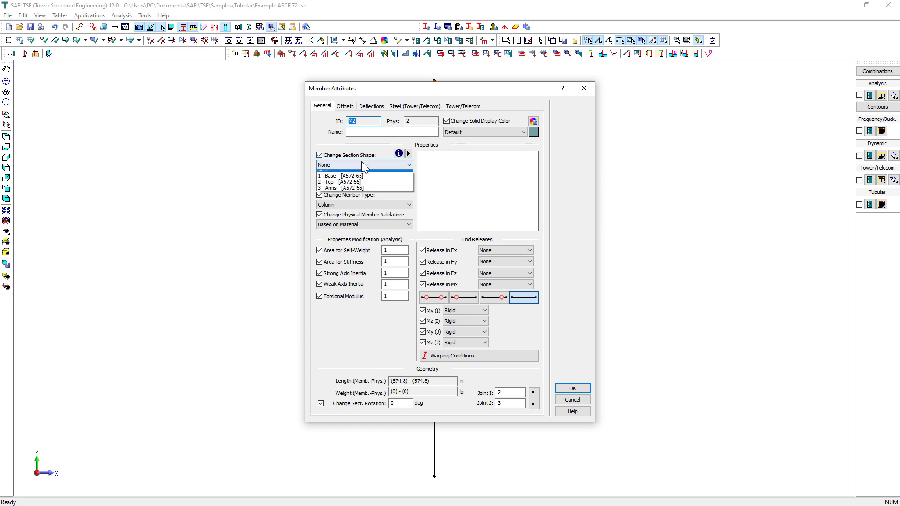
pyautogui.click(368, 185)
# Confirm the upper member, then subdivide the pole at global Y 120, 240, 360, 480.
pyautogui.click(569, 389)
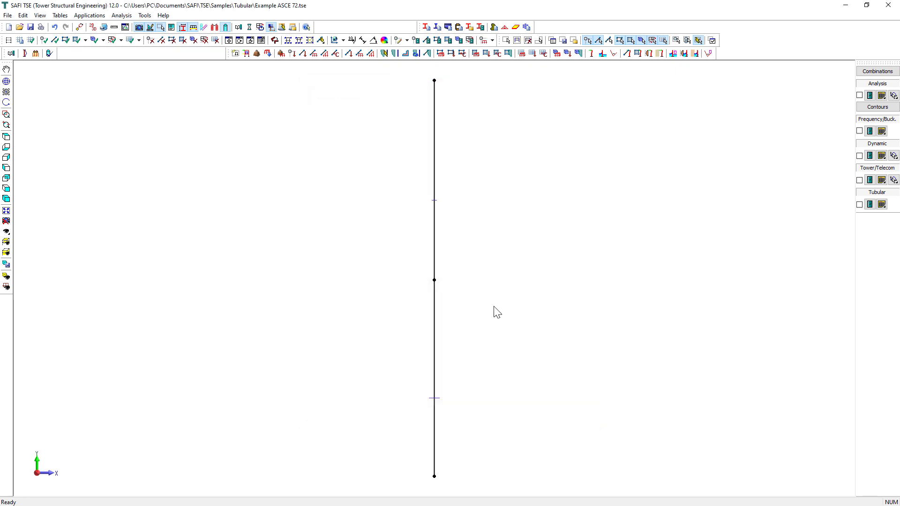
pyautogui.click(428, 259)
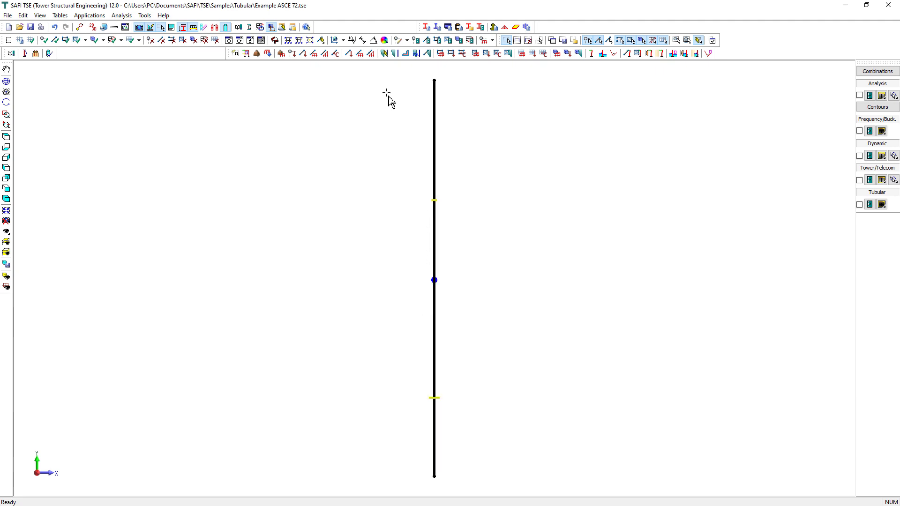
pyautogui.click(288, 39)
pyautogui.click(501, 239)
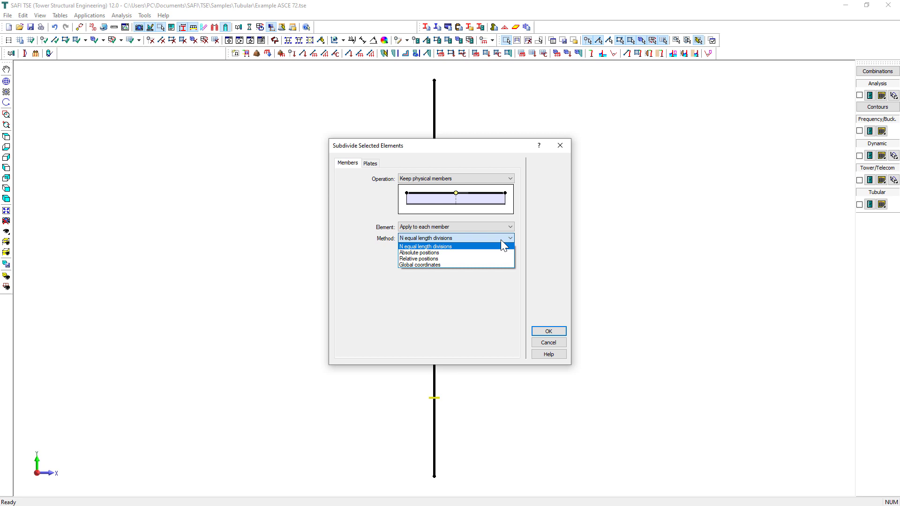
pyautogui.click(462, 263)
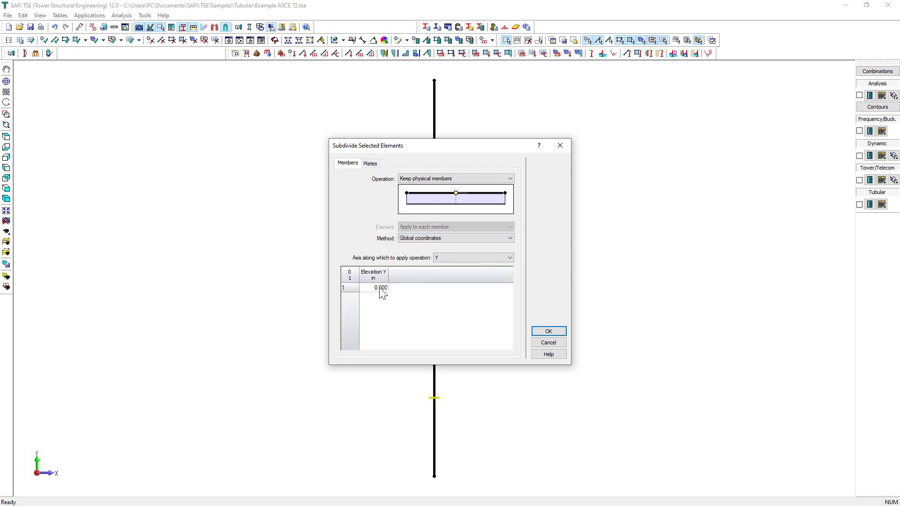
pyautogui.write('120')
pyautogui.press('Return')
pyautogui.write('240')
pyautogui.press('Return')
pyautogui.write('360')
pyautogui.press('Return')
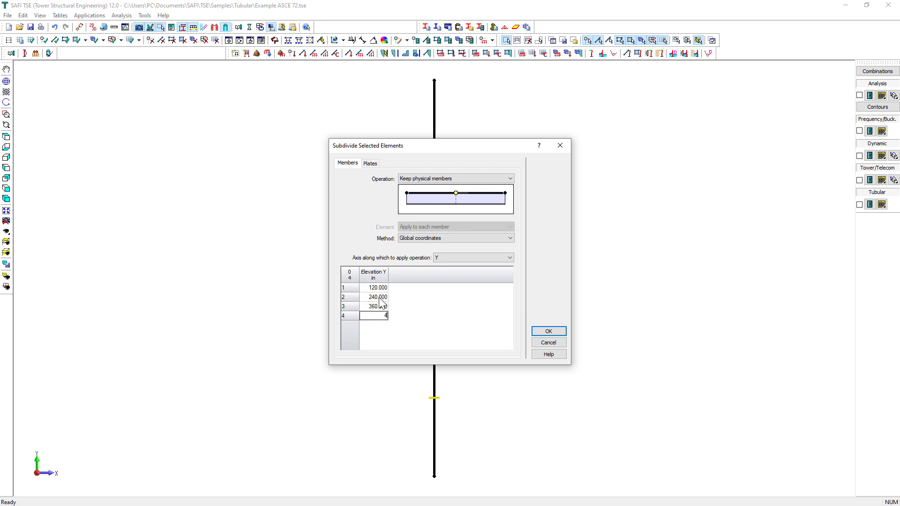
pyautogui.write('480')
pyautogui.press('Return')
# Add elevations 600, 660, 840, 1020 and 1134, cutting into independent members.
pyautogui.write('6600')
pyautogui.press('Return')
pyautogui.write('660')
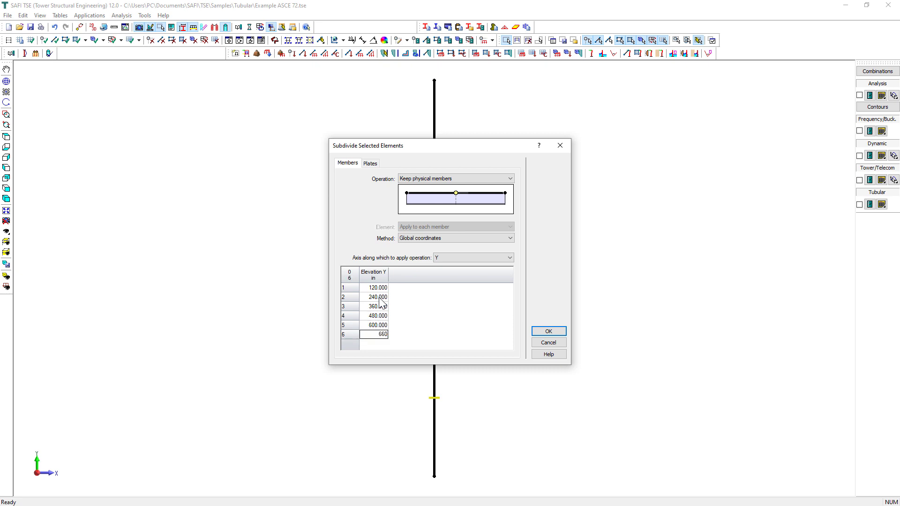
pyautogui.press('Return')
pyautogui.write('840')
pyautogui.press('Return')
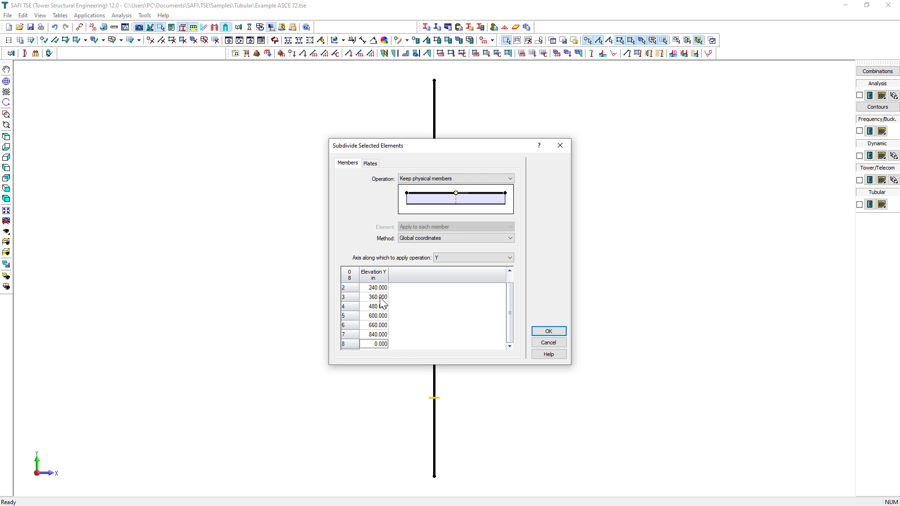
pyautogui.write('1020')
pyautogui.press('Return')
pyautogui.write('1134')
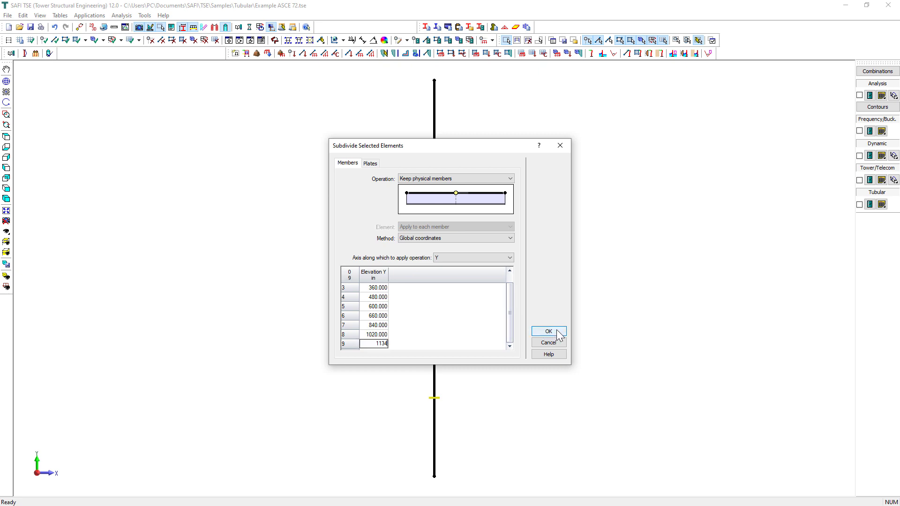
pyautogui.click(489, 178)
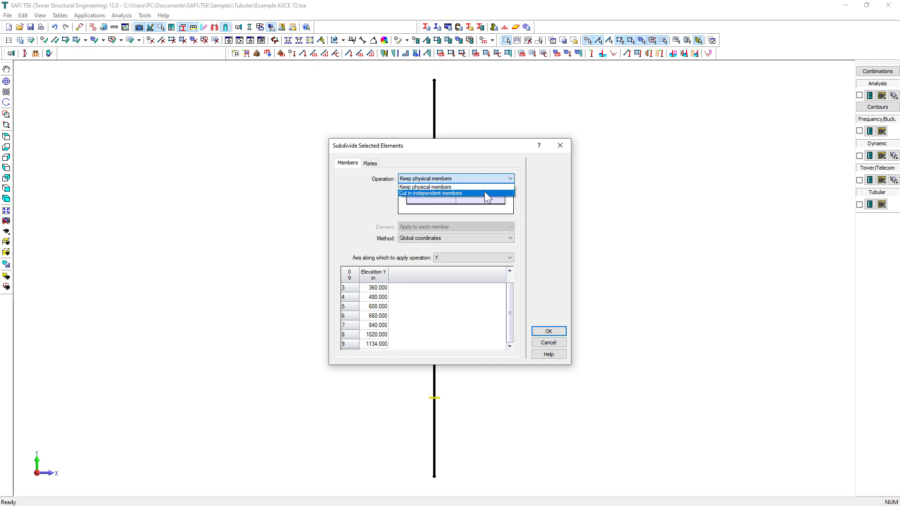
pyautogui.click(487, 197)
pyautogui.click(548, 331)
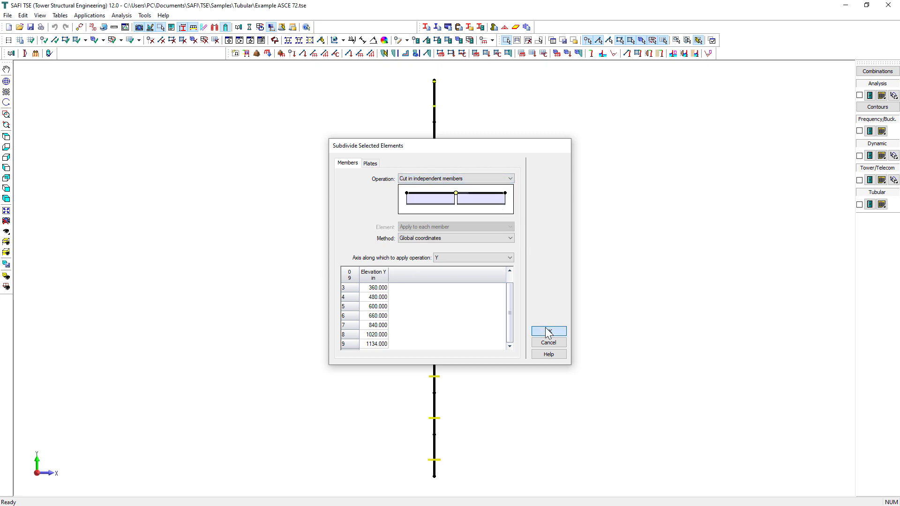
# Set the members' display Dimensions Ratio to 100% under Display Options > Sizes.
pyautogui.click(277, 260)
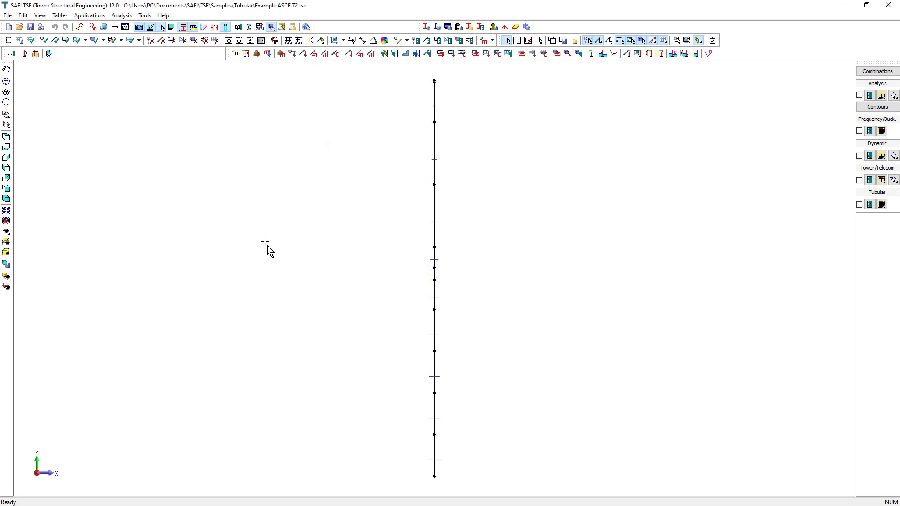
pyautogui.click(6, 276)
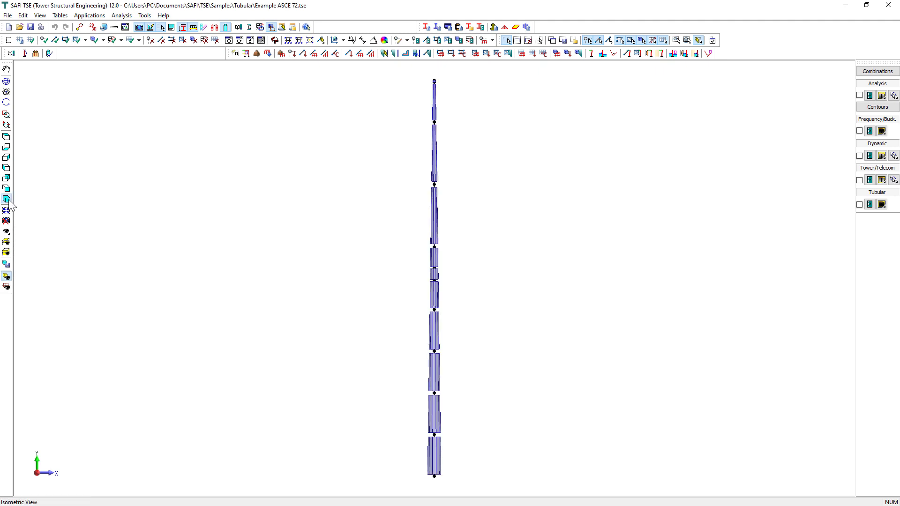
pyautogui.click(125, 26)
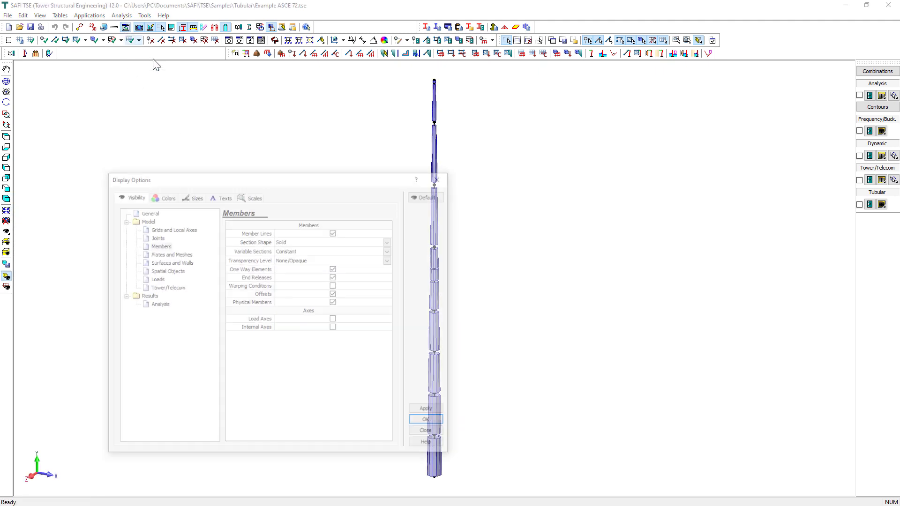
pyautogui.click(198, 197)
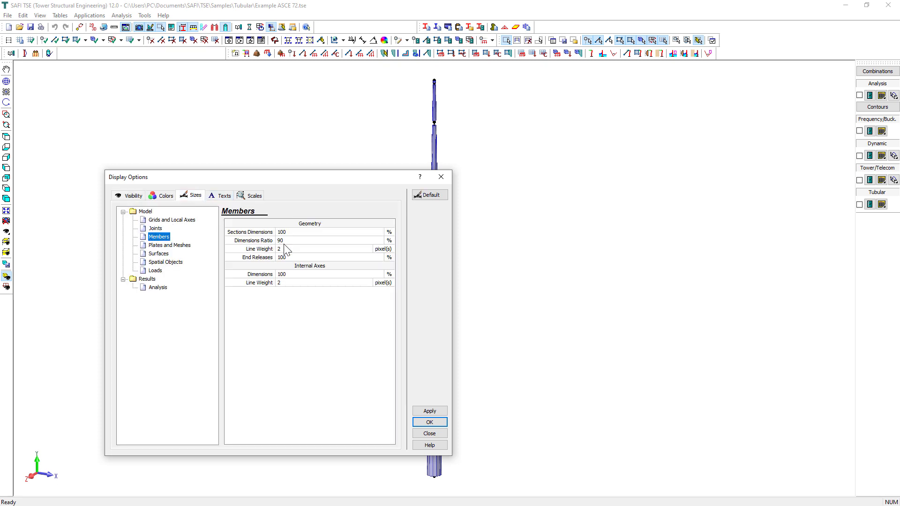
pyautogui.click(286, 241)
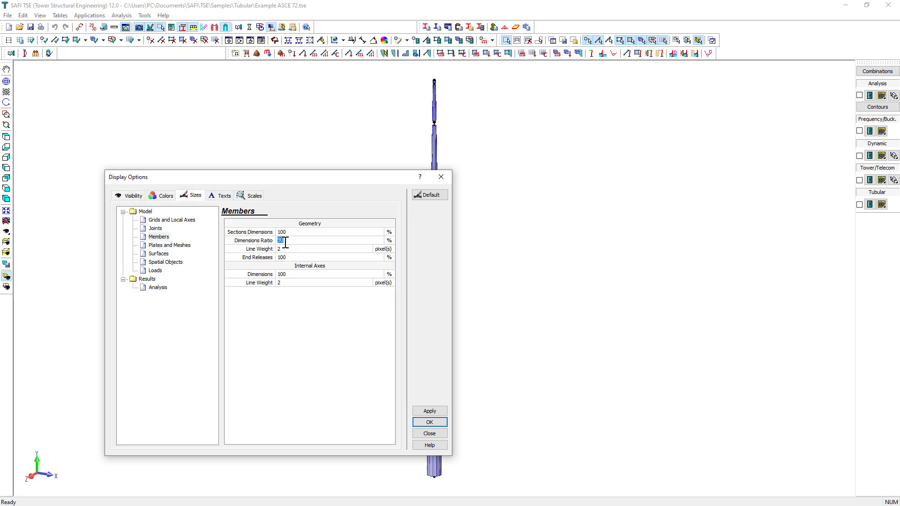
pyautogui.click(435, 412)
pyautogui.click(429, 422)
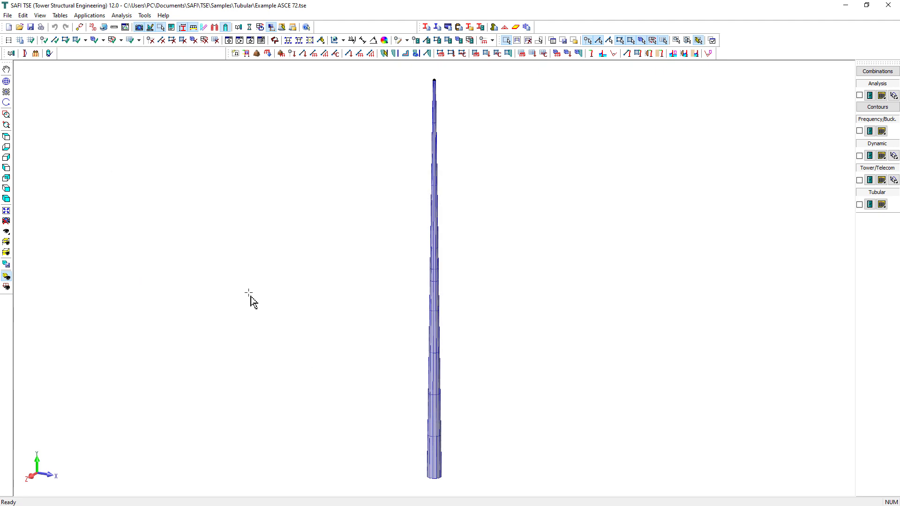
pyautogui.click(6, 276)
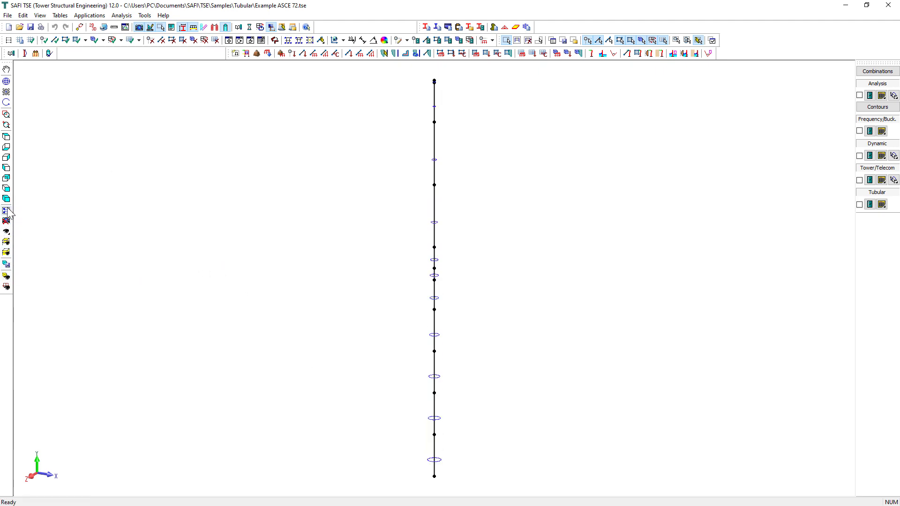
# Make bottom joint 1 a Fixed support in its Joint Attributes.
pyautogui.doubleClick(434, 477)
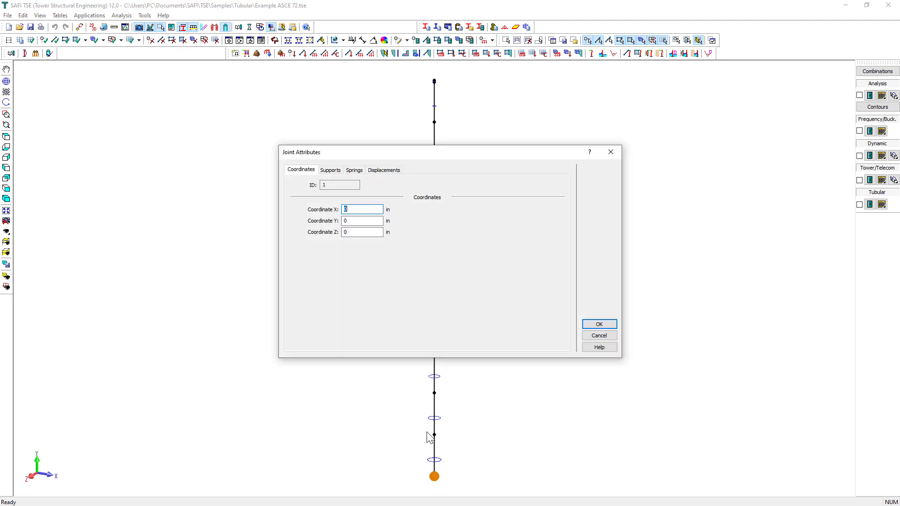
pyautogui.click(331, 170)
pyautogui.click(498, 223)
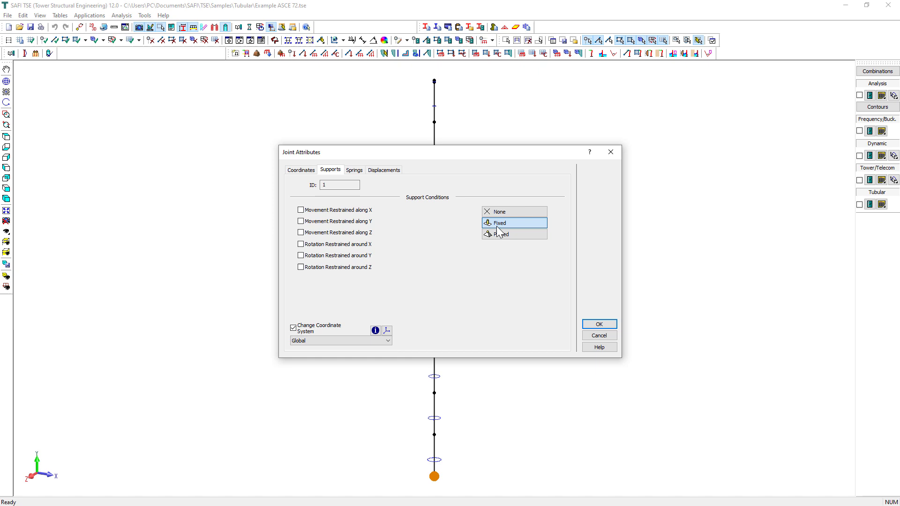
pyautogui.click(599, 325)
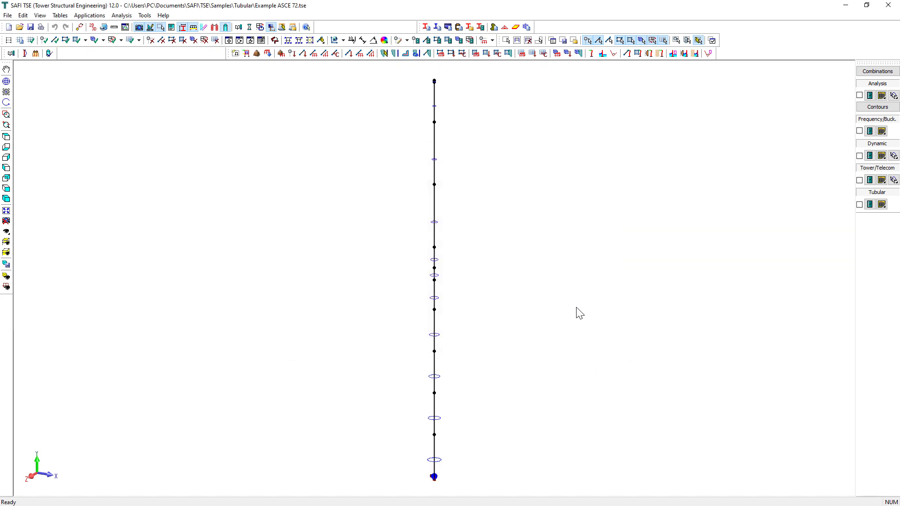
pyautogui.click(539, 300)
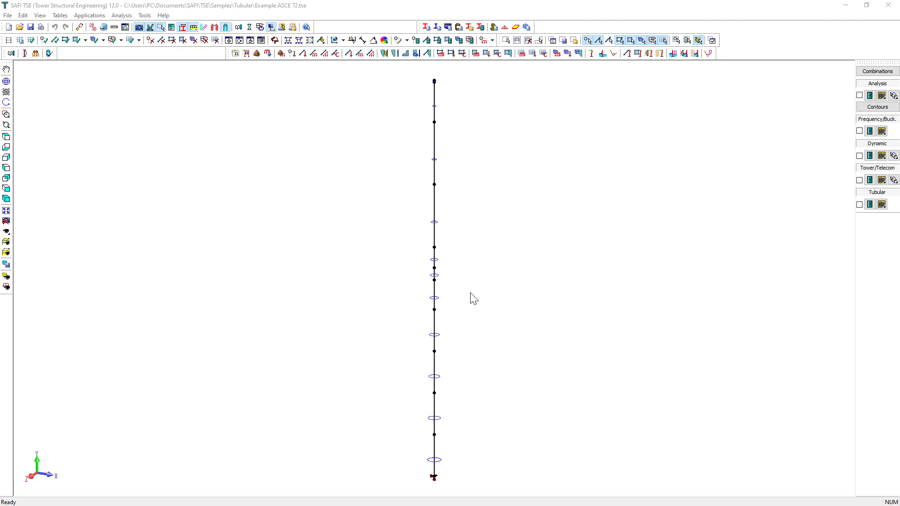
# Extrude 72-in horizontal arms along X from three upper pole joints.
pyautogui.click(434, 122)
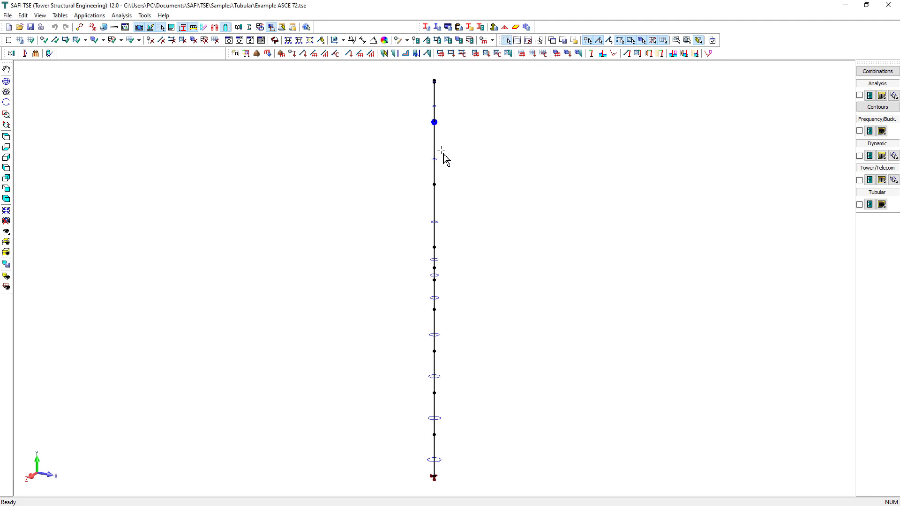
pyautogui.click(435, 194)
pyautogui.click(435, 247)
pyautogui.click(279, 53)
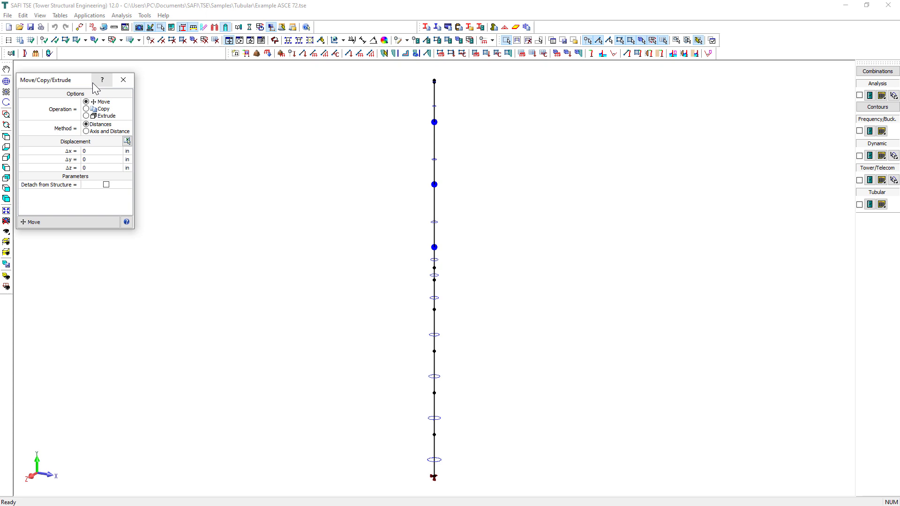
pyautogui.moveTo(82, 81); pyautogui.dragTo(624, 116)
pyautogui.click(565, 151)
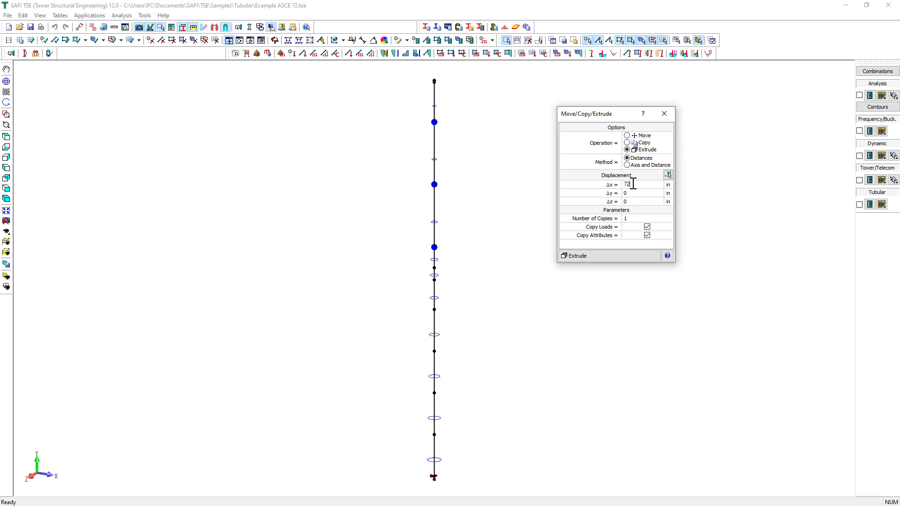
pyautogui.click(610, 256)
pyautogui.click(664, 114)
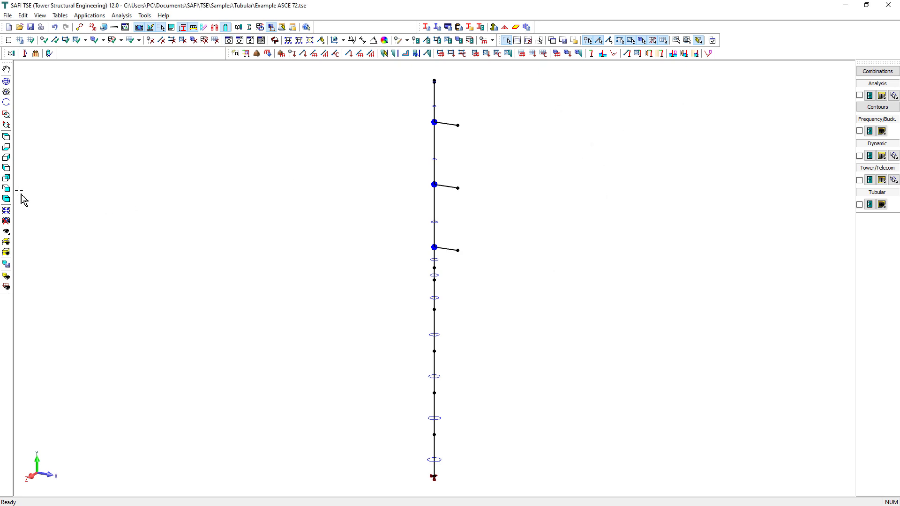
# Assign a tubular section to the three new arms in Member Attributes.
pyautogui.click(6, 197)
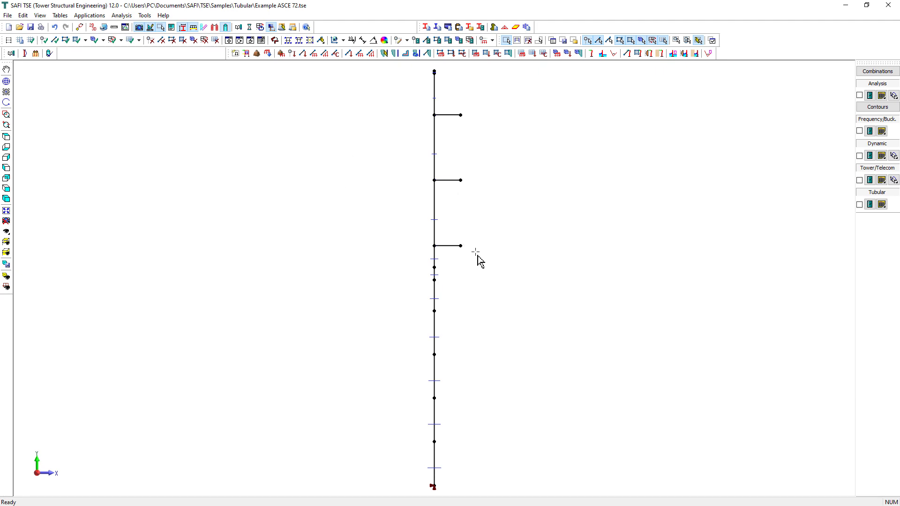
pyautogui.moveTo(475, 253); pyautogui.dragTo(451, 110)
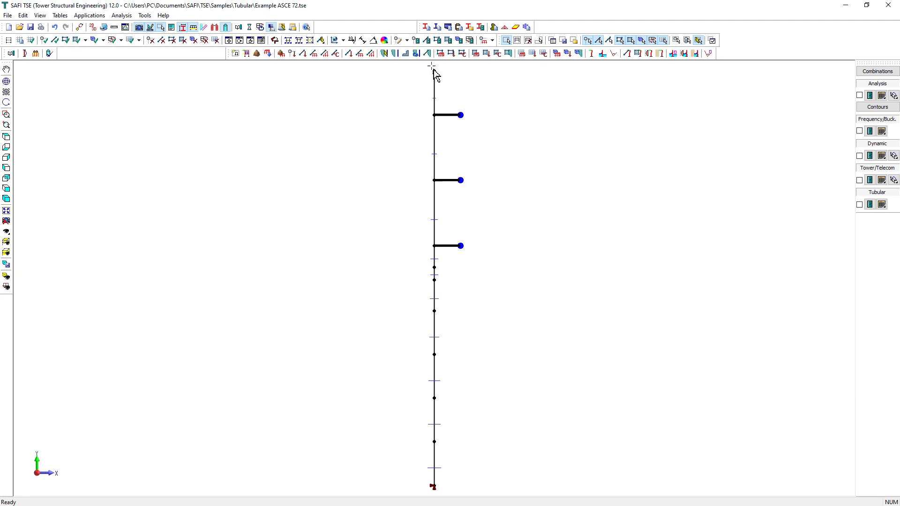
pyautogui.click(426, 40)
pyautogui.click(353, 164)
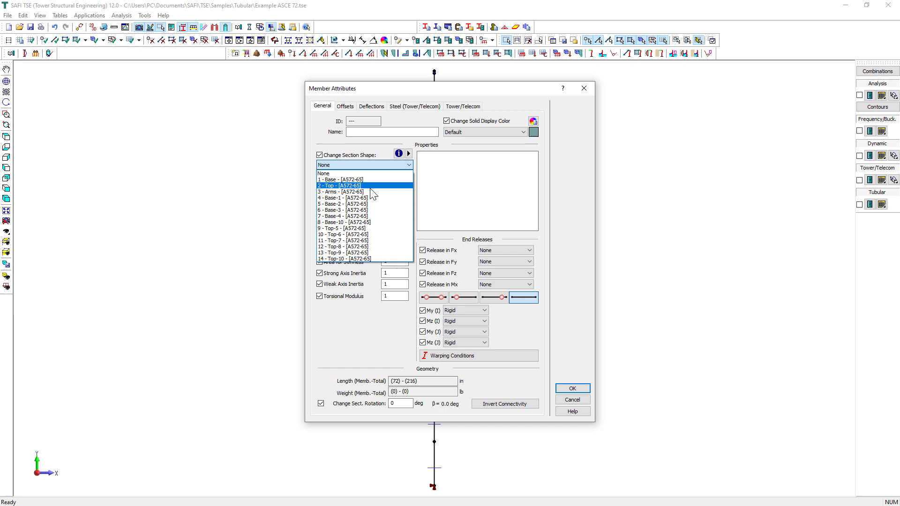
pyautogui.click(371, 190)
pyautogui.click(572, 389)
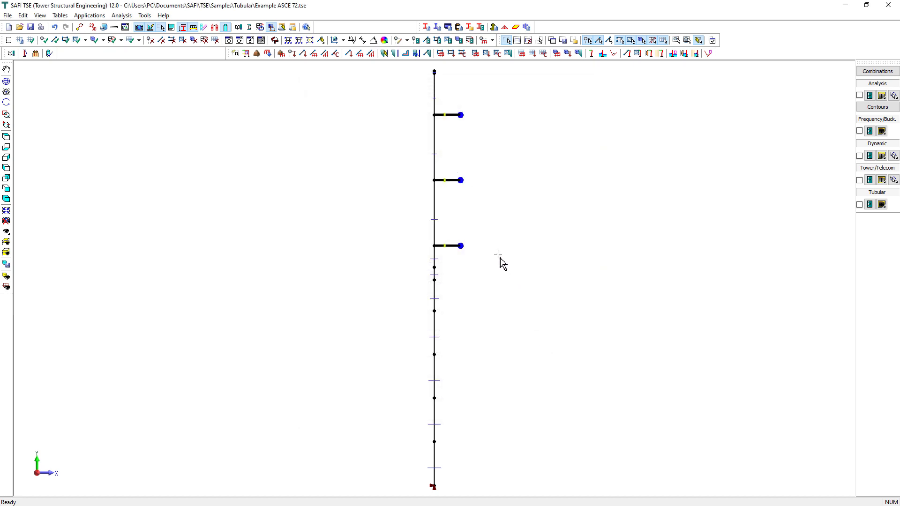
pyautogui.click(501, 261)
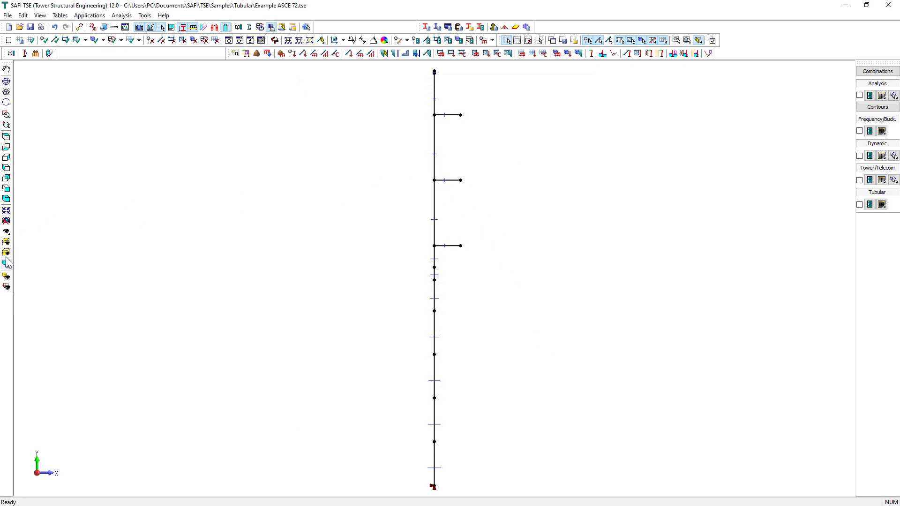
# Switch to the rendered view, then zoom and rotate to inspect the pole's three tubular arms.
pyautogui.click(6, 276)
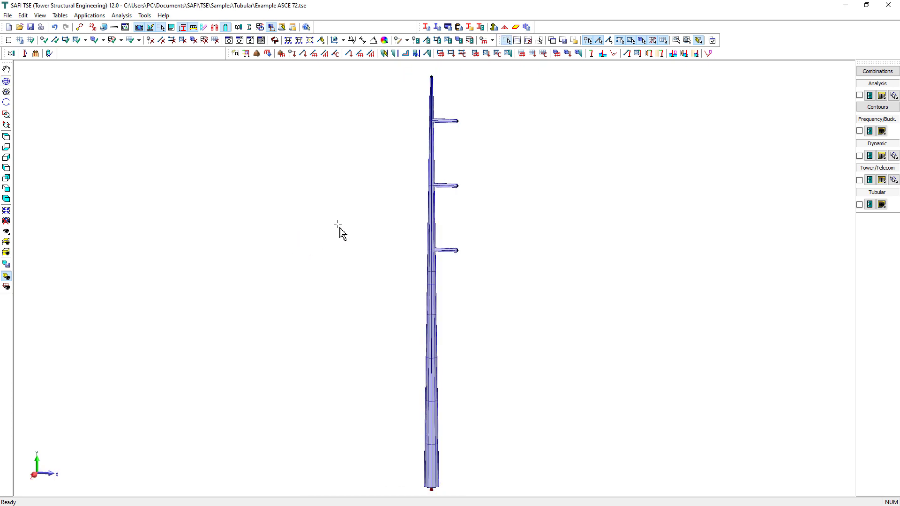
pyautogui.scroll(6, 450, 121)
pyautogui.moveTo(456, 141); pyautogui.dragTo(397, 147, button='middle')
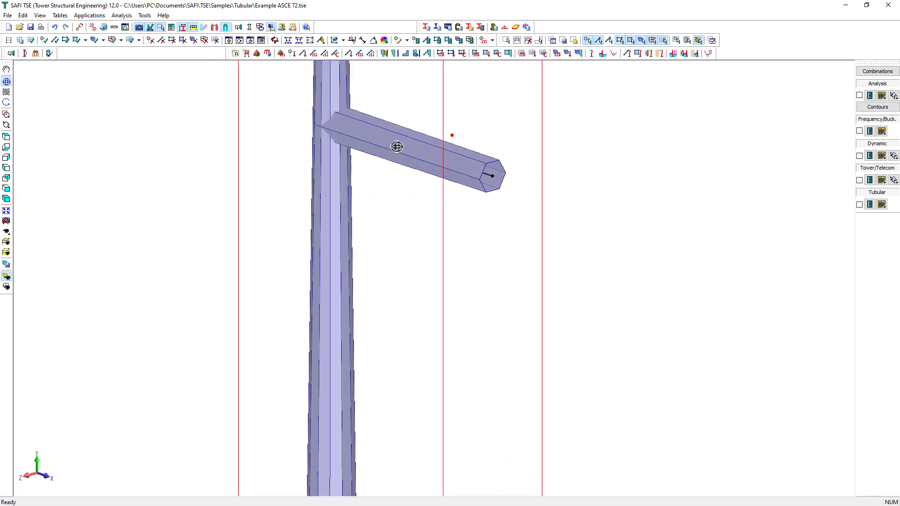
pyautogui.scroll(-6, 420, 145)
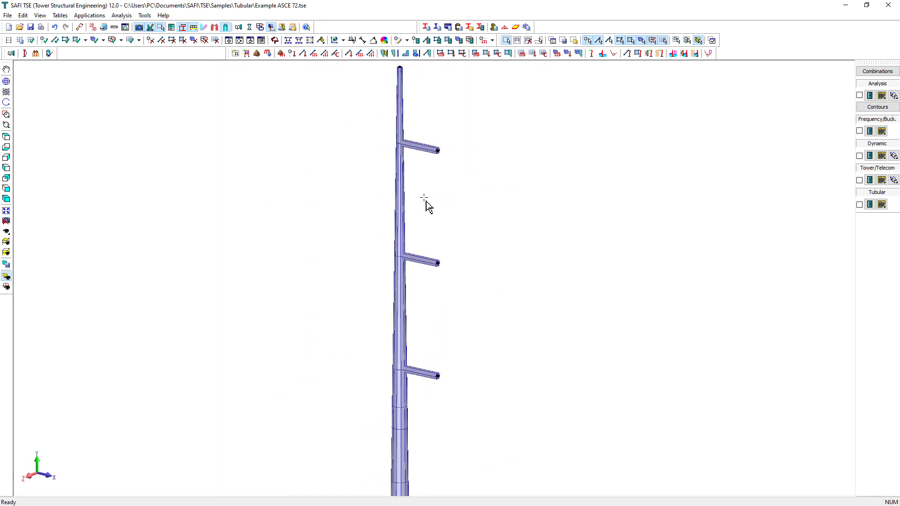
pyautogui.scroll(-4, 425, 201)
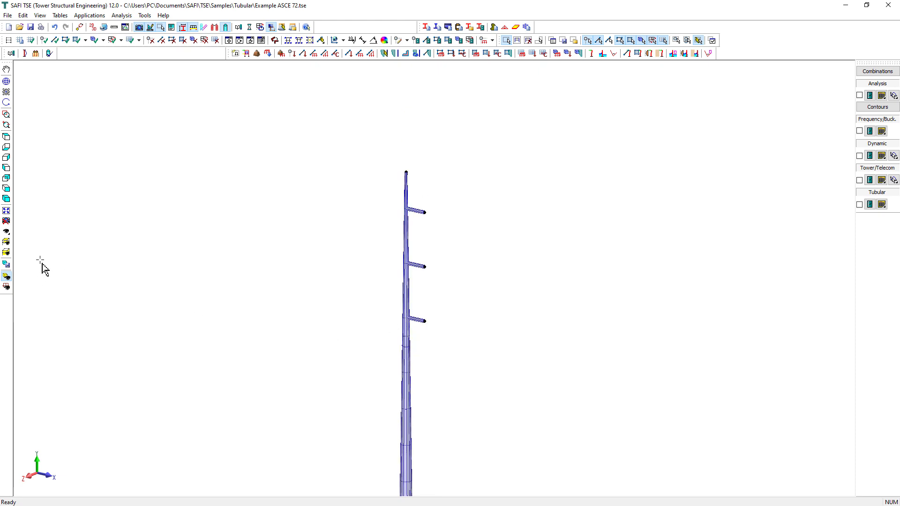
pyautogui.middleClick(61, 261)
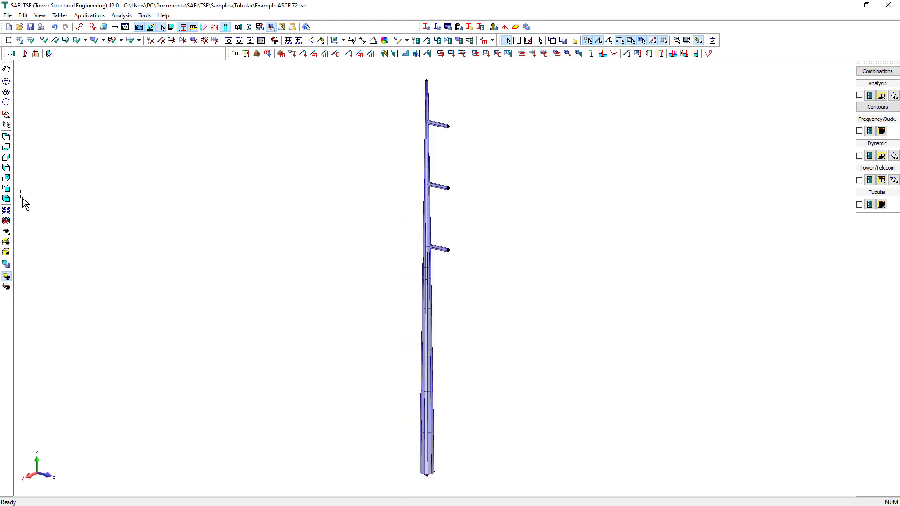
pyautogui.moveTo(21, 194); pyautogui.dragTo(89, 217, button='middle')
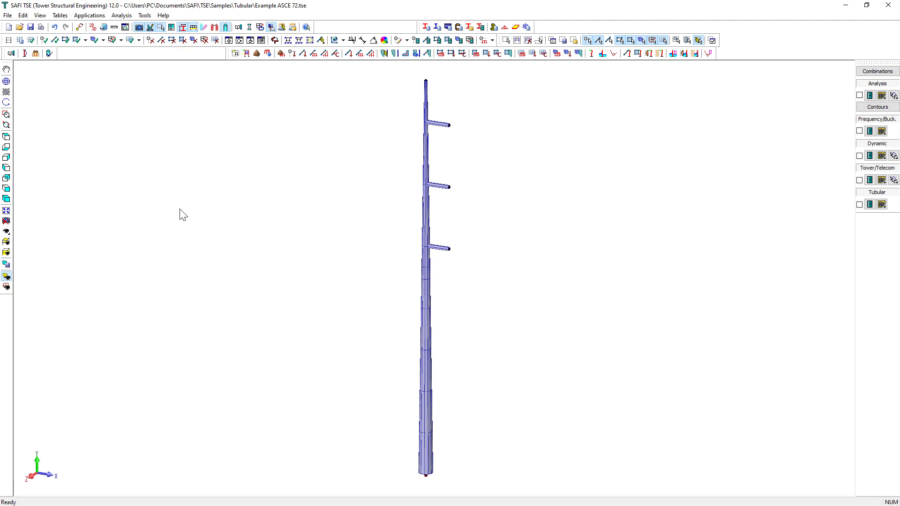
# Choose ASCE/SEI 48-11 for tubular and anchor-rod design, keeping reduction factors 1 and concrete 0.65.
pyautogui.click(12, 53)
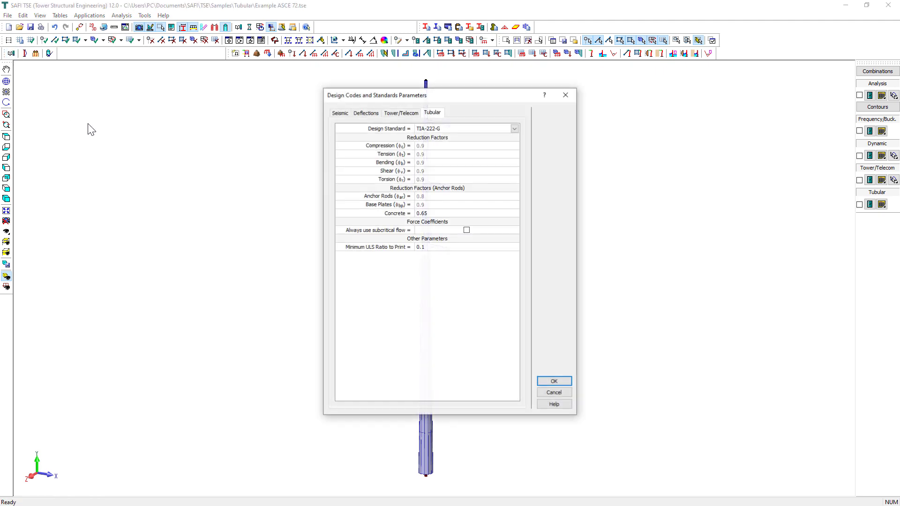
pyautogui.click(515, 128)
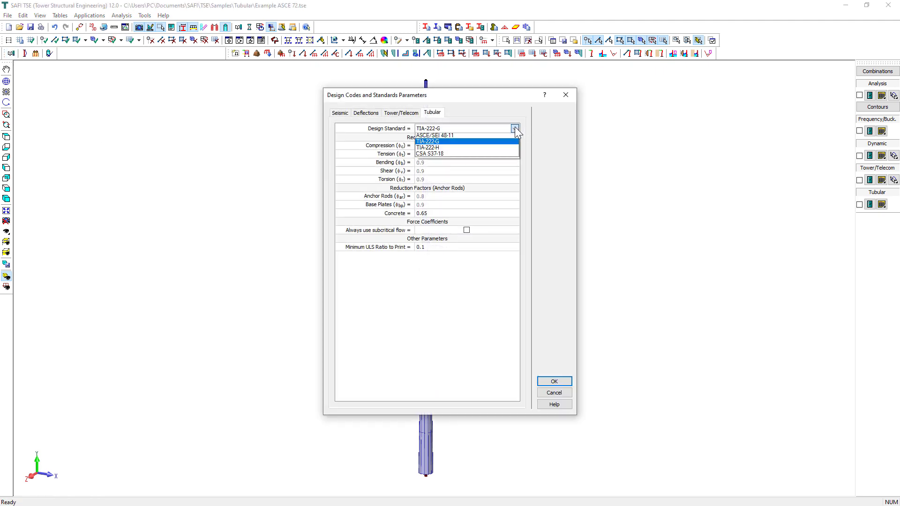
pyautogui.click(504, 137)
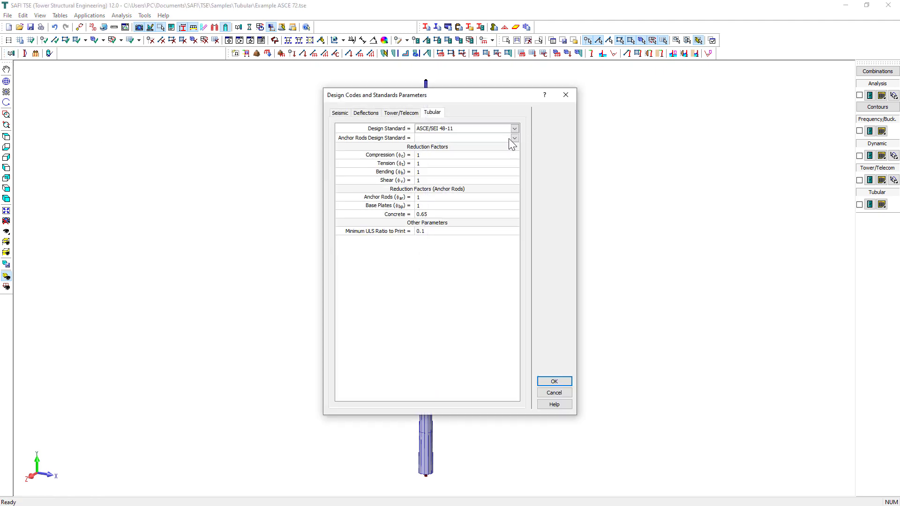
pyautogui.click(513, 138)
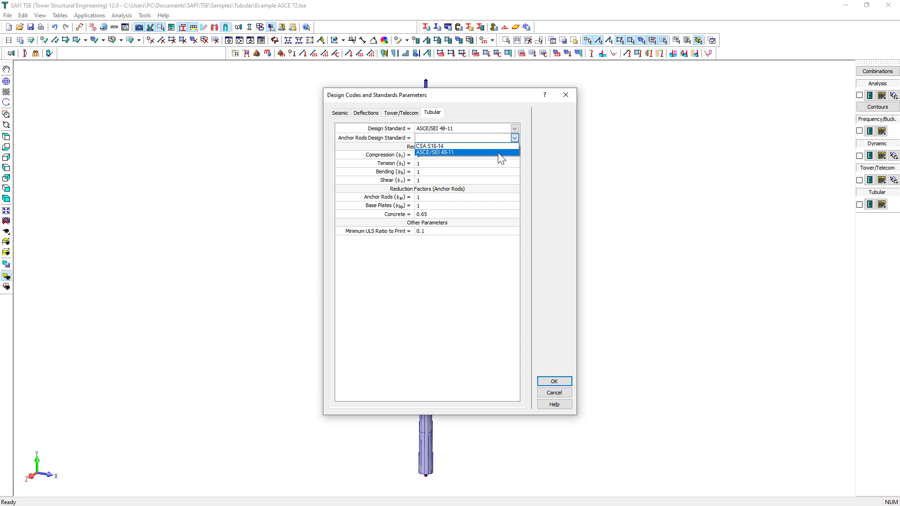
pyautogui.click(500, 152)
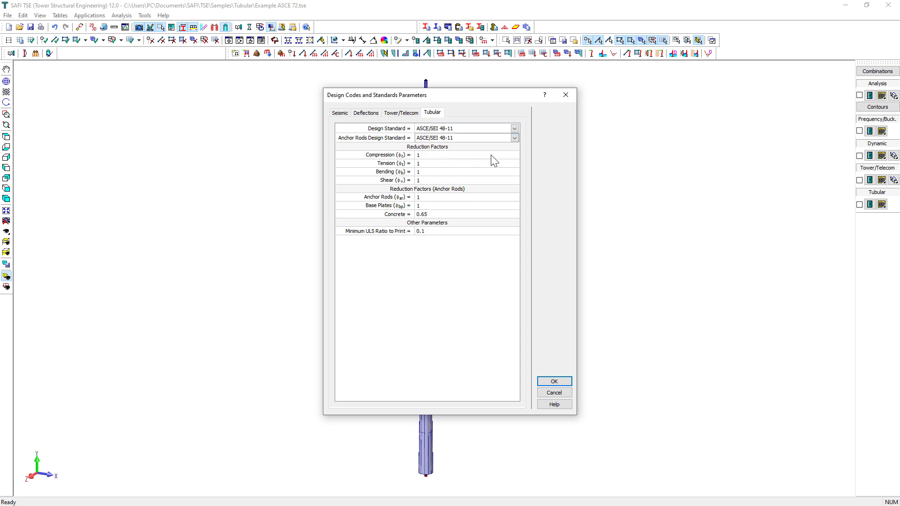
pyautogui.click(480, 155)
pyautogui.click(471, 161)
pyautogui.click(472, 181)
pyautogui.click(462, 196)
pyautogui.click(547, 382)
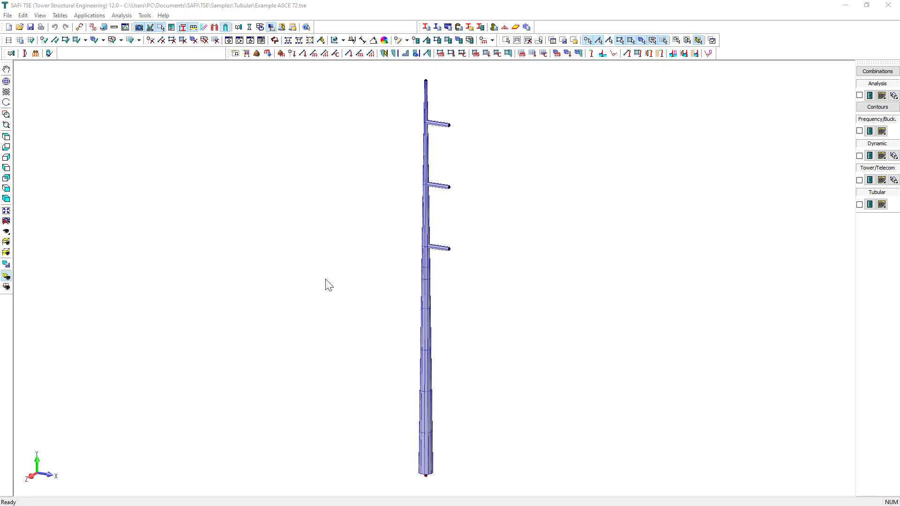
# Give the anchor bolts a 2-1/4 in diameter and A572-65 steel.
pyautogui.click(35, 54)
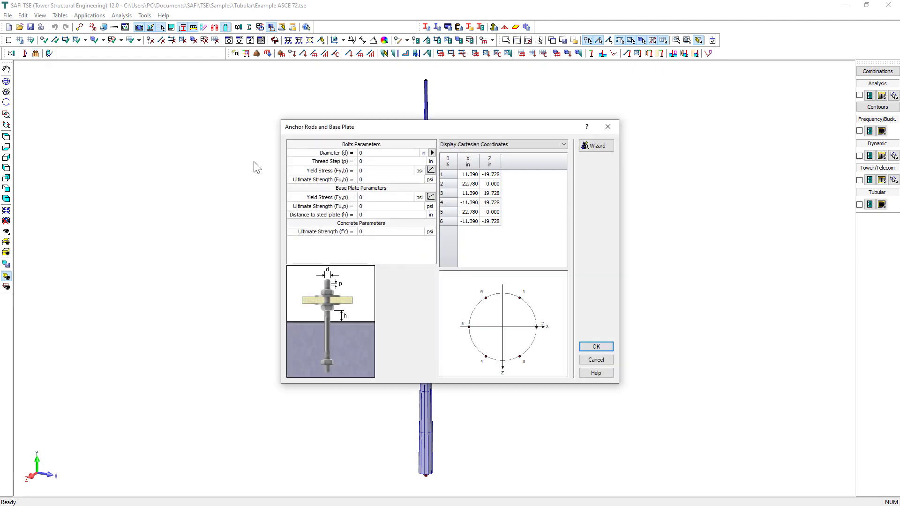
pyautogui.click(432, 153)
pyautogui.moveTo(463, 155)
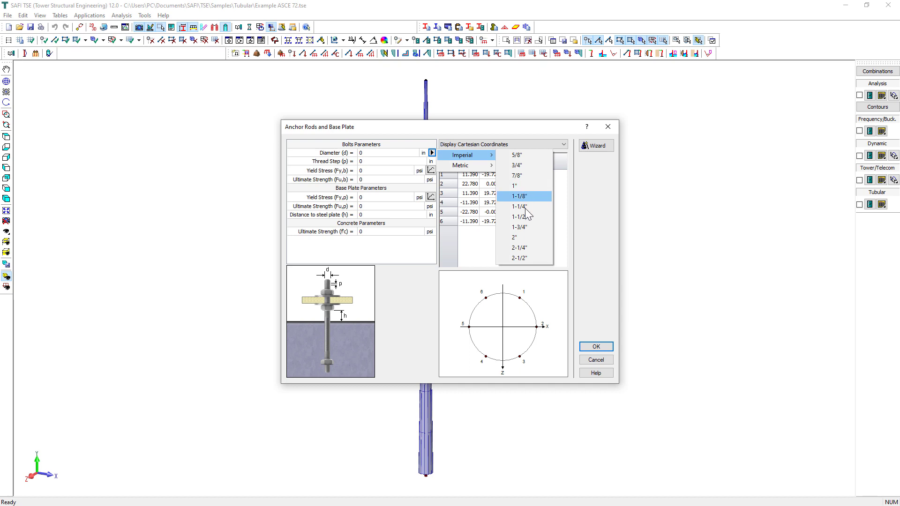
pyautogui.click(519, 248)
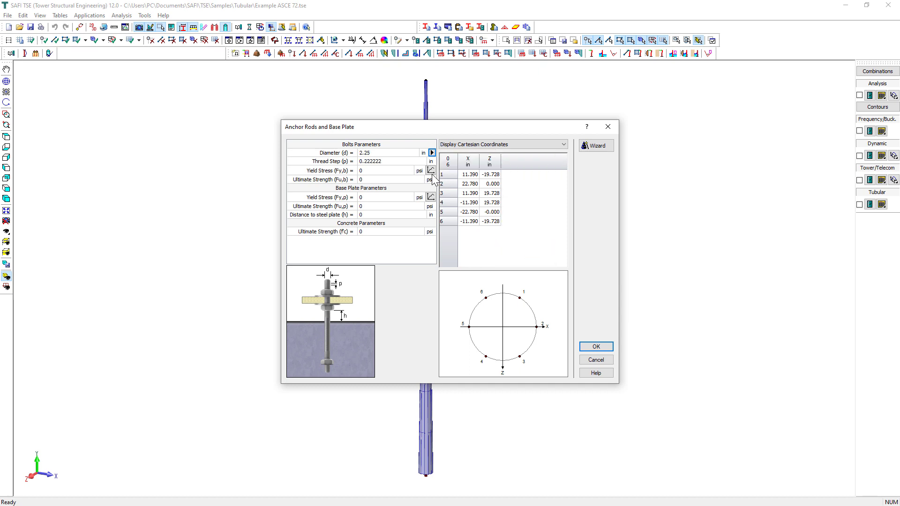
pyautogui.click(431, 170)
pyautogui.click(410, 328)
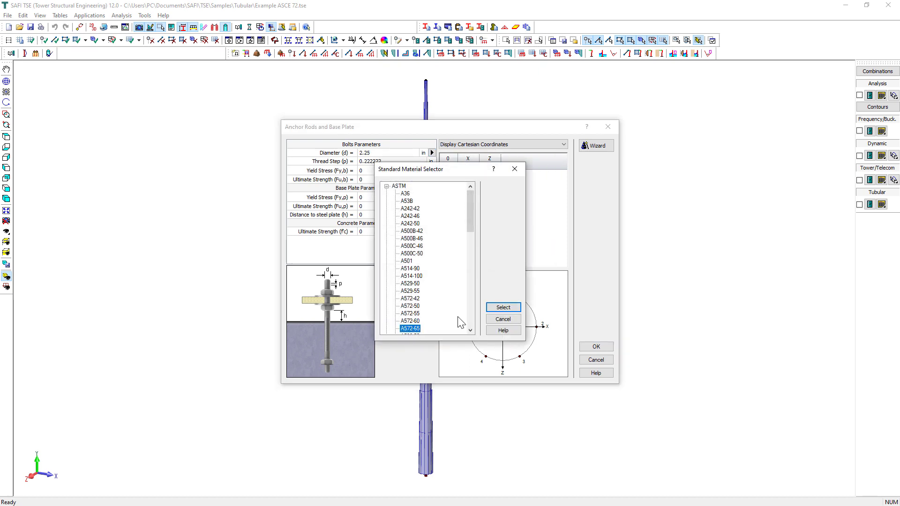
pyautogui.click(503, 306)
# Give the base plate A572-65 steel and enter a 3 in distance to plate.
pyautogui.click(431, 197)
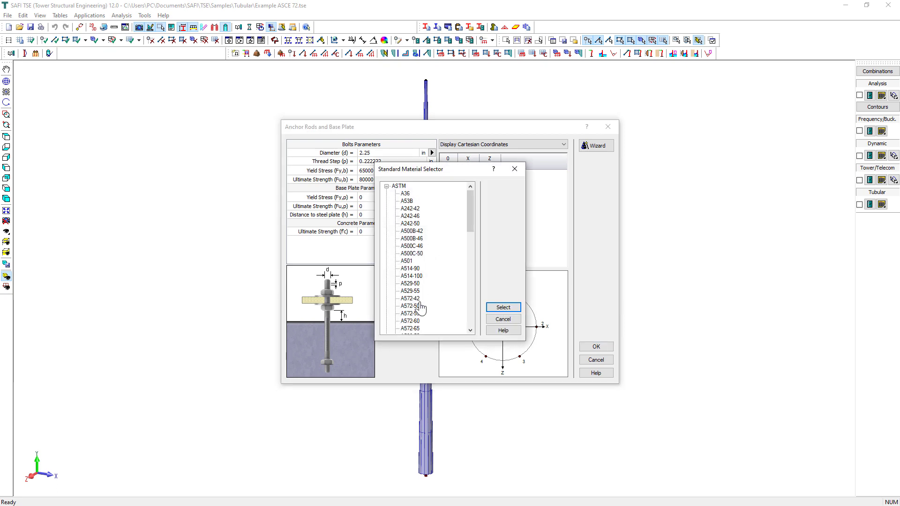
pyautogui.click(410, 329)
pyautogui.click(503, 307)
pyautogui.click(397, 216)
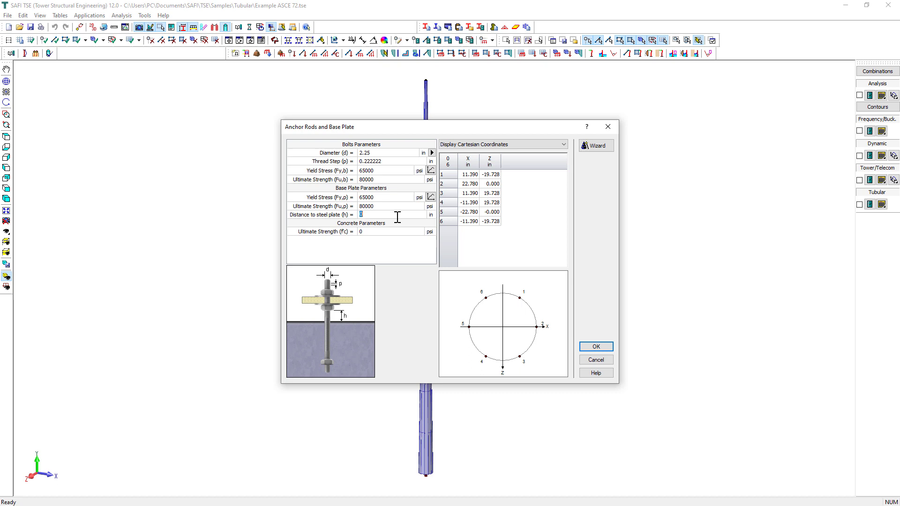
pyautogui.write('3')
# In the anchor rods wizard, keep six bolts on the 45.56 in circle with uniform distribution.
pyautogui.click(596, 146)
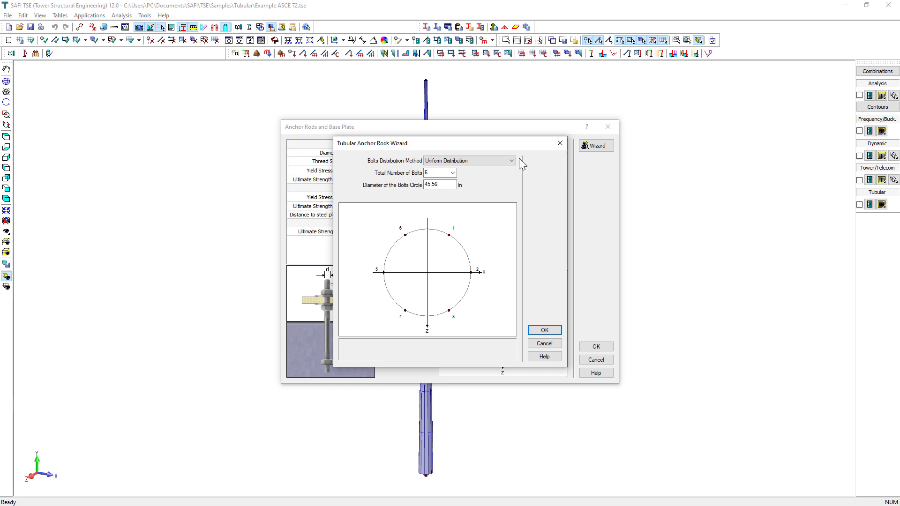
pyautogui.click(453, 173)
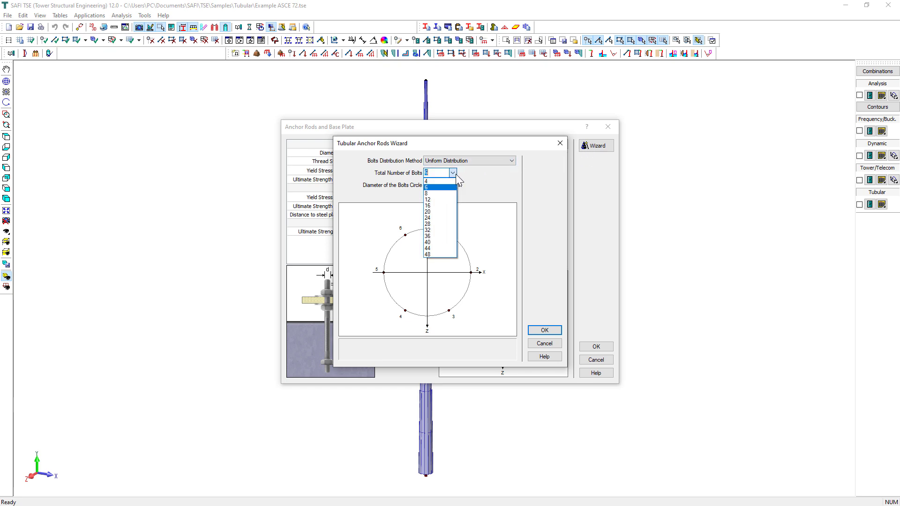
pyautogui.click(455, 174)
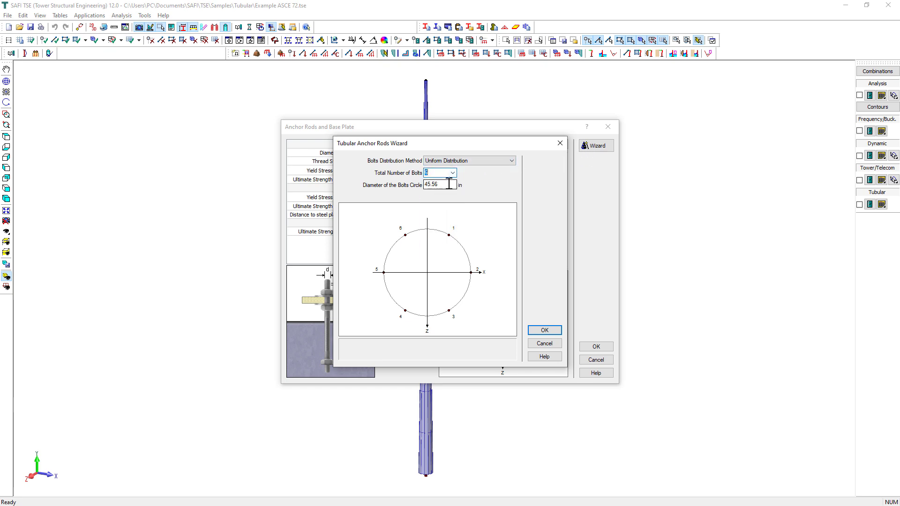
pyautogui.click(449, 184)
pyautogui.click(510, 161)
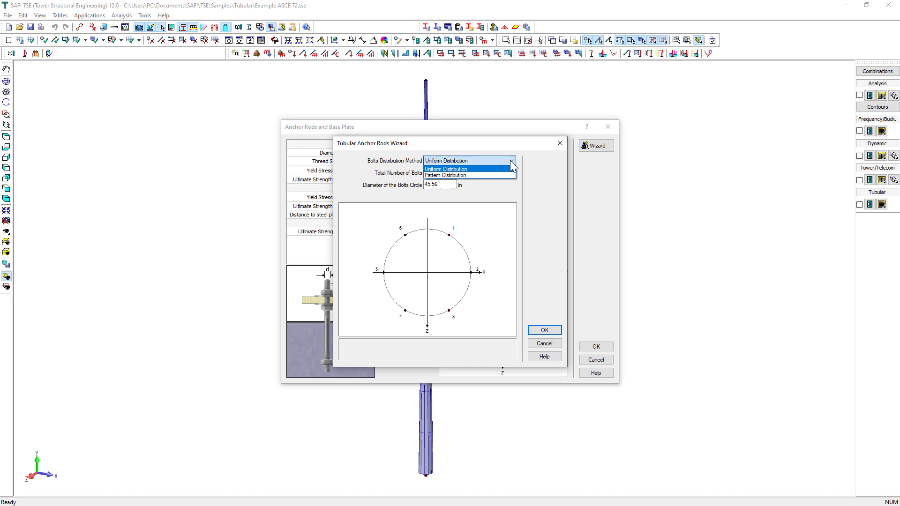
pyautogui.click(510, 160)
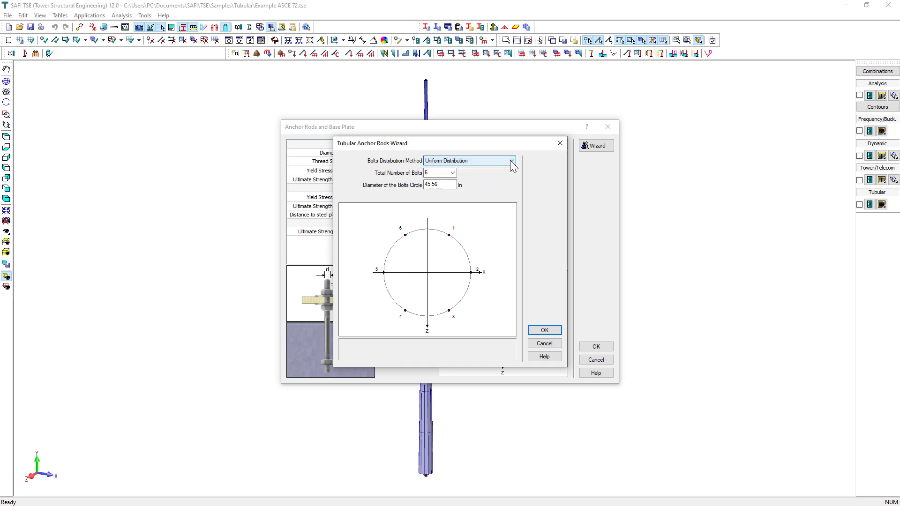
pyautogui.click(503, 161)
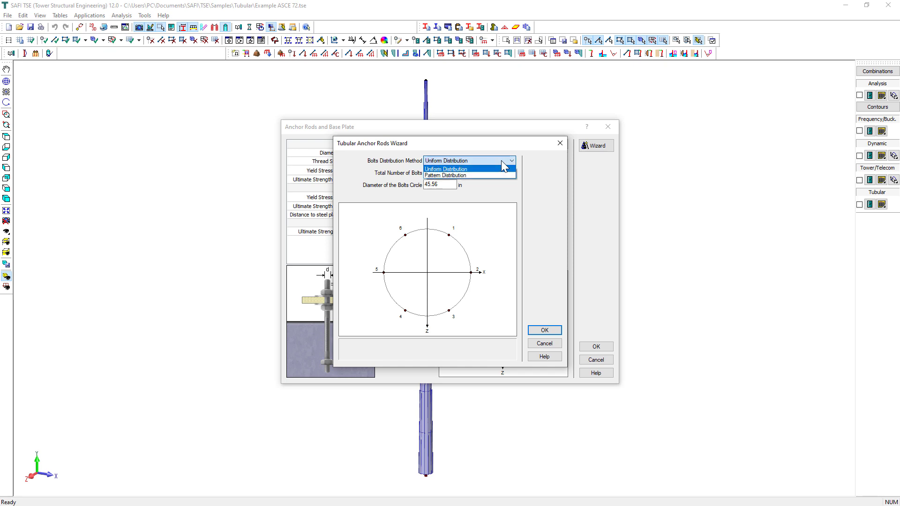
pyautogui.click(467, 169)
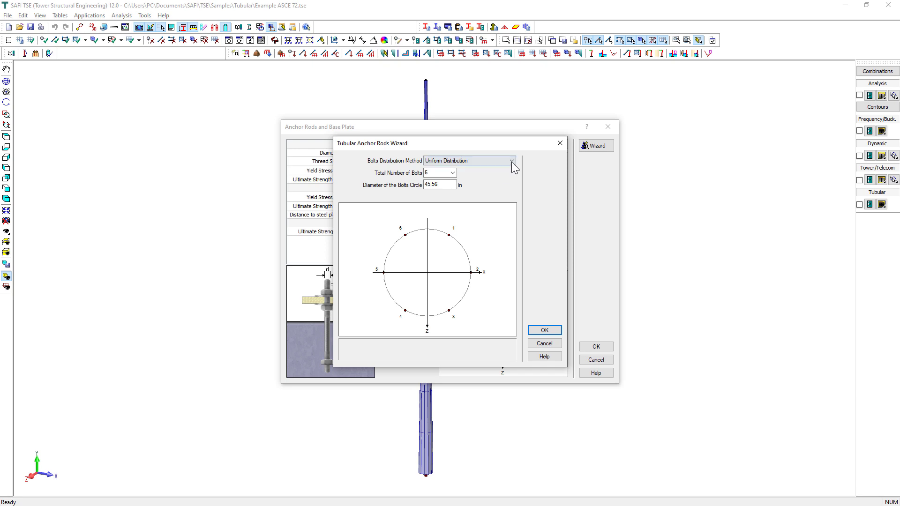
# Try pattern distribution, revert to uniform, and accept the wizard and Anchor Rods settings.
pyautogui.click(511, 162)
pyautogui.click(500, 174)
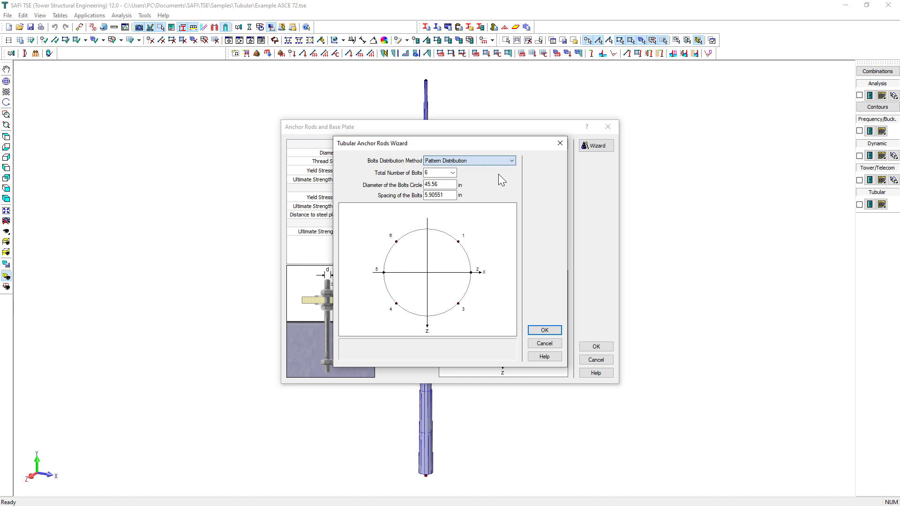
pyautogui.doubleClick(447, 195)
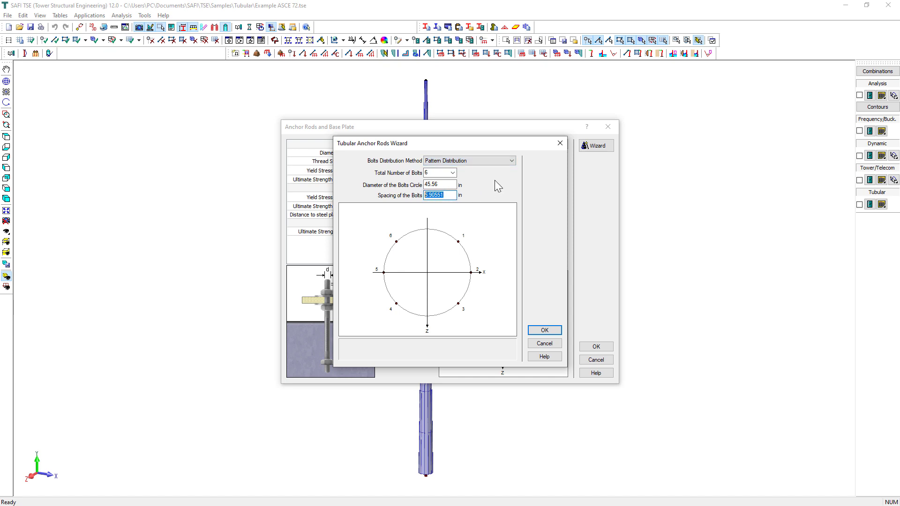
pyautogui.click(504, 161)
pyautogui.click(487, 169)
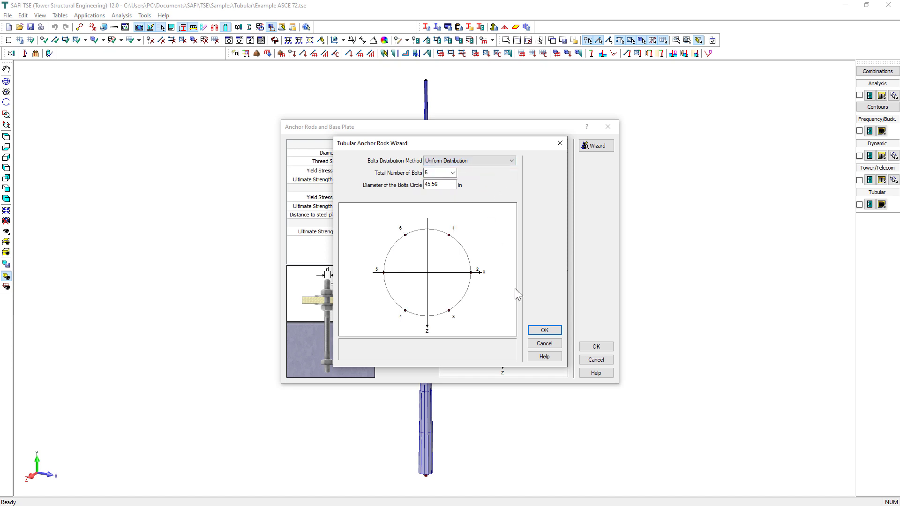
pyautogui.click(544, 330)
pyautogui.click(595, 347)
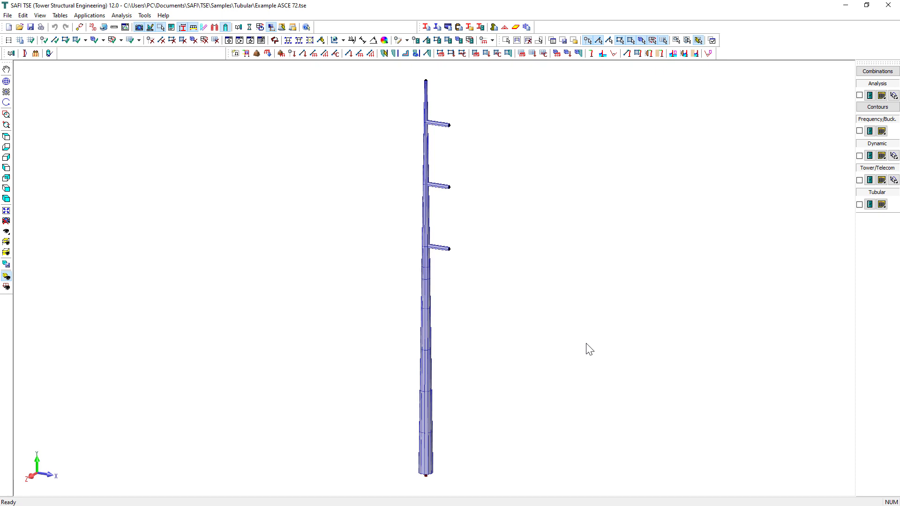
# Add basic load 'Self Weight' as a dead load.
pyautogui.click(236, 53)
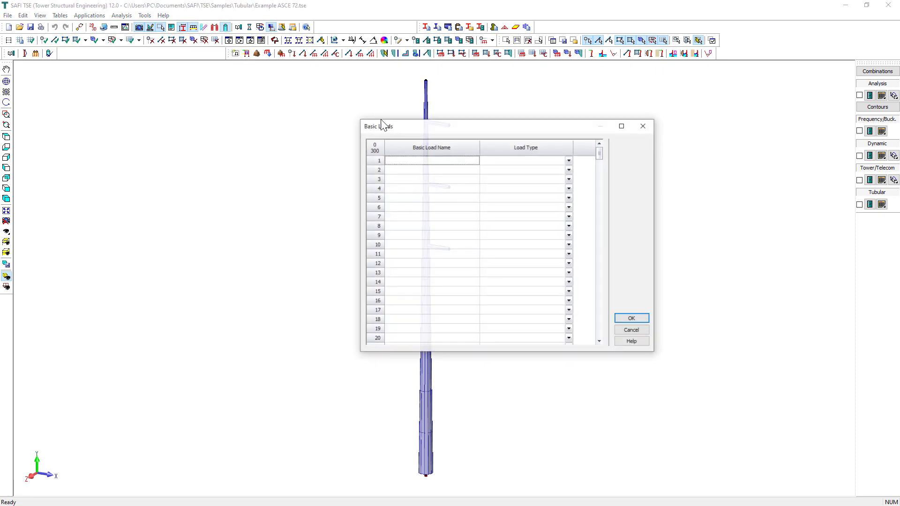
pyautogui.click(434, 162)
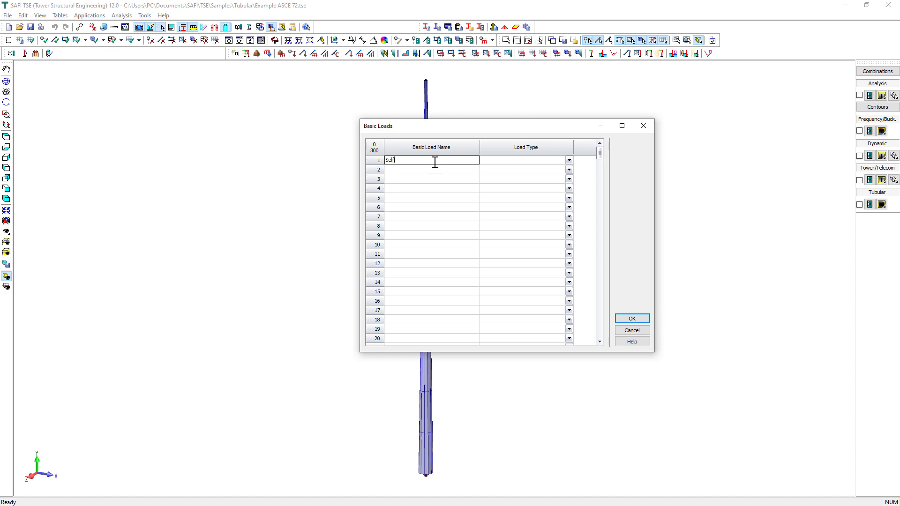
pyautogui.write('Self Weight')
pyautogui.click(568, 160)
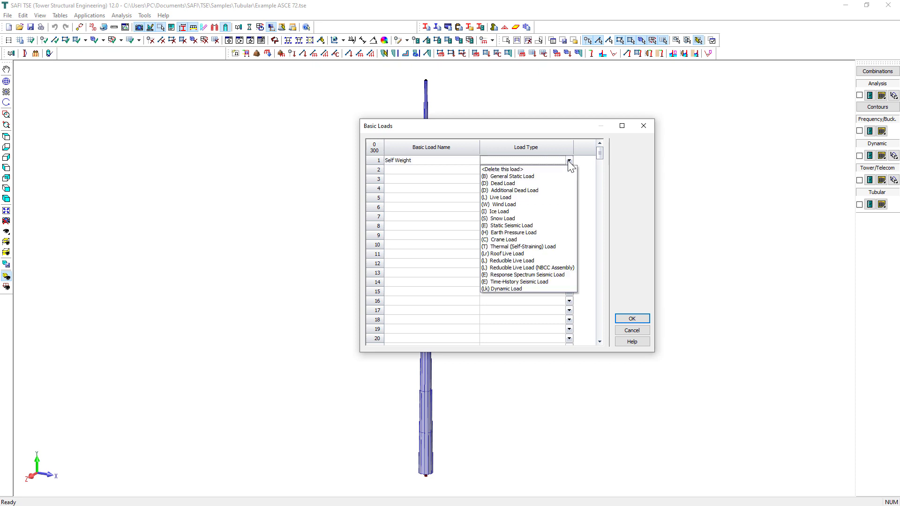
pyautogui.click(536, 183)
# Add 'NESC Wind' and 'ASCE Wind' as wind loads and begin naming the fourth load.
pyautogui.click(418, 171)
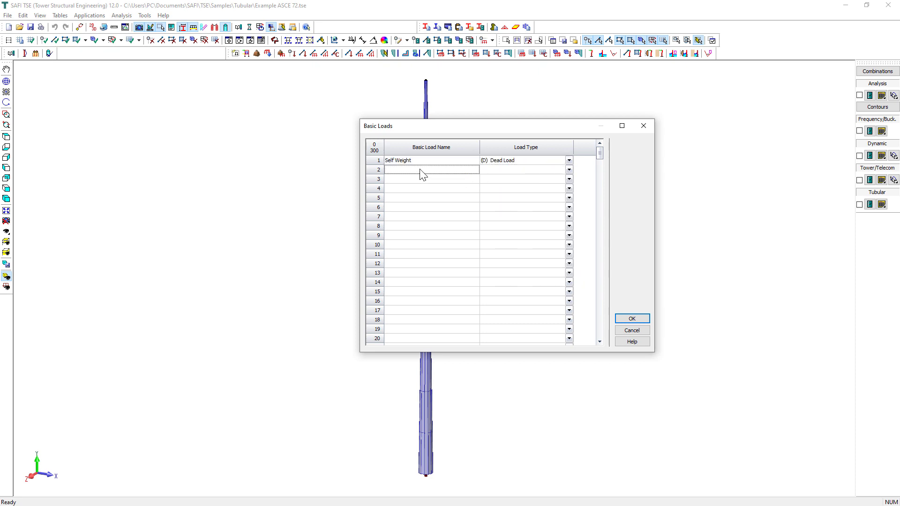
pyautogui.write('NESC Wind')
pyautogui.click(570, 170)
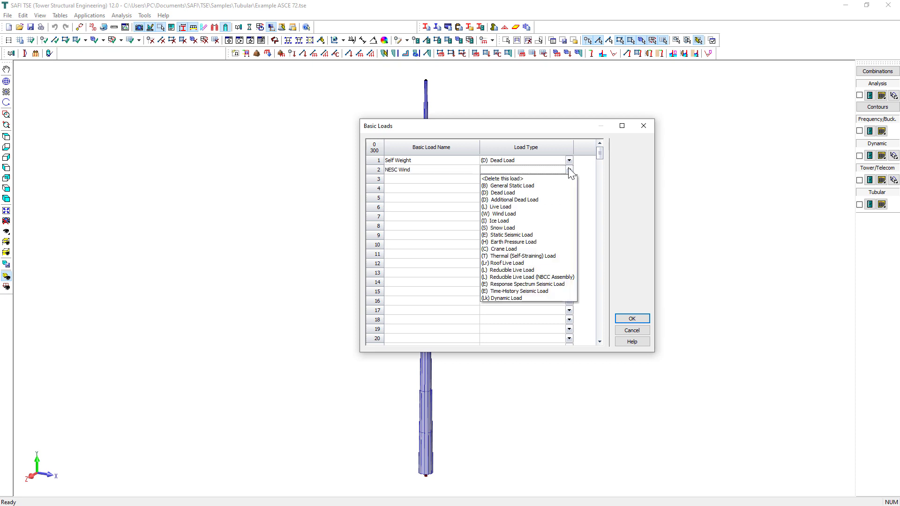
pyautogui.click(539, 214)
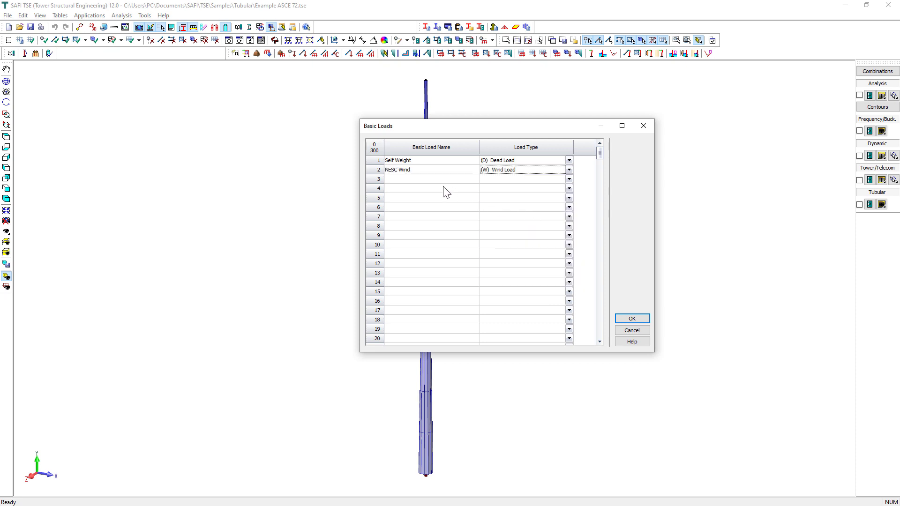
pyautogui.click(413, 180)
pyautogui.write('ASCE Win')
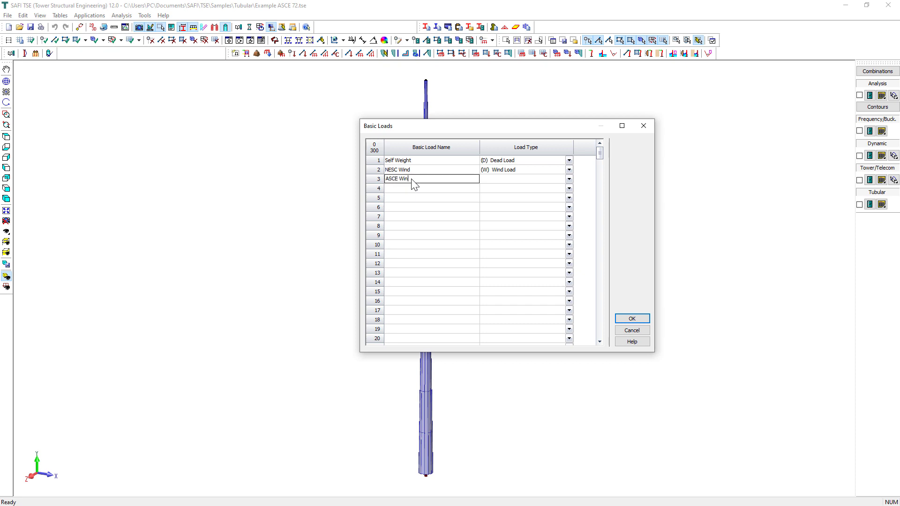
pyautogui.write('d')
pyautogui.click(569, 179)
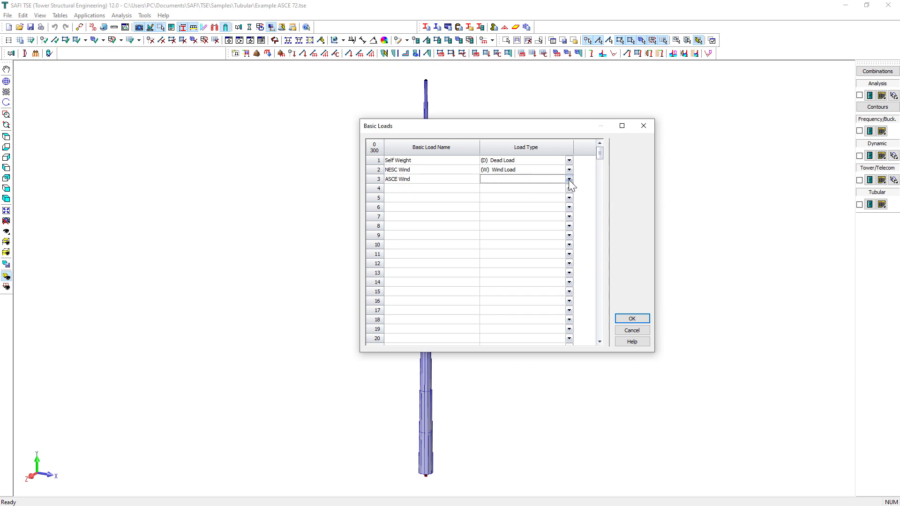
pyautogui.click(520, 223)
pyautogui.click(412, 190)
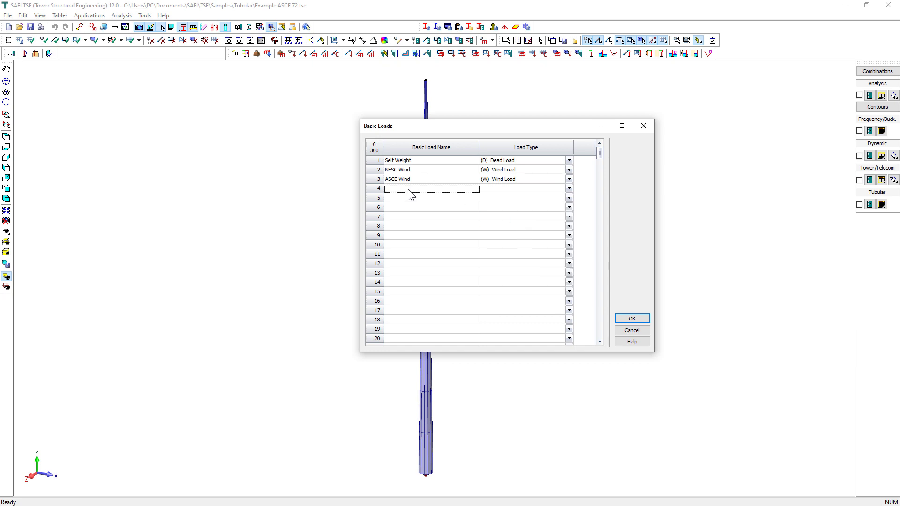
pyautogui.write('B')
pyautogui.write('ronk')
# Correct the fourth load name to 'Broken + wind' and make it a wind load.
pyautogui.press('Left')
pyautogui.press('Left')
pyautogui.press('Left')
pyautogui.press('Left')
pyautogui.press('BackSpace')
pyautogui.write('ken + wind')
pyautogui.click(569, 189)
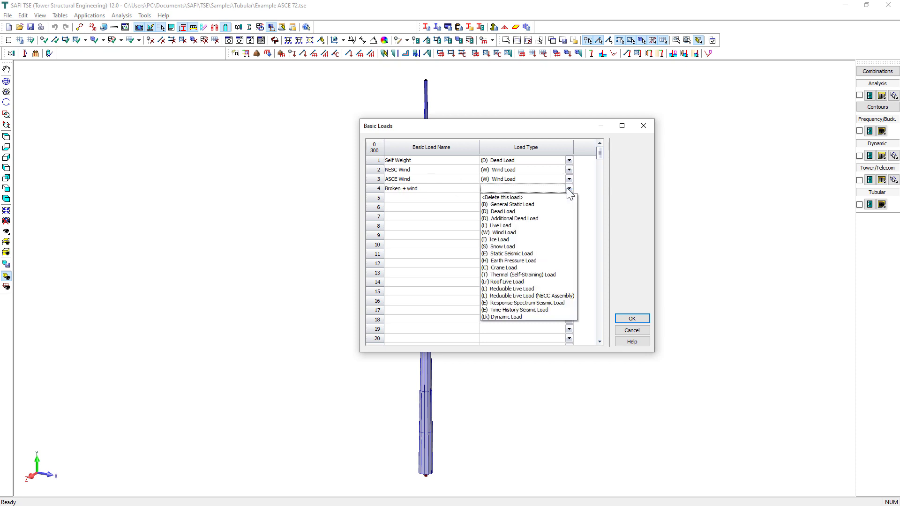
pyautogui.click(518, 233)
# Add 'NESC Light' and 'ASCE Wind + Ice' as general static loads.
pyautogui.click(423, 199)
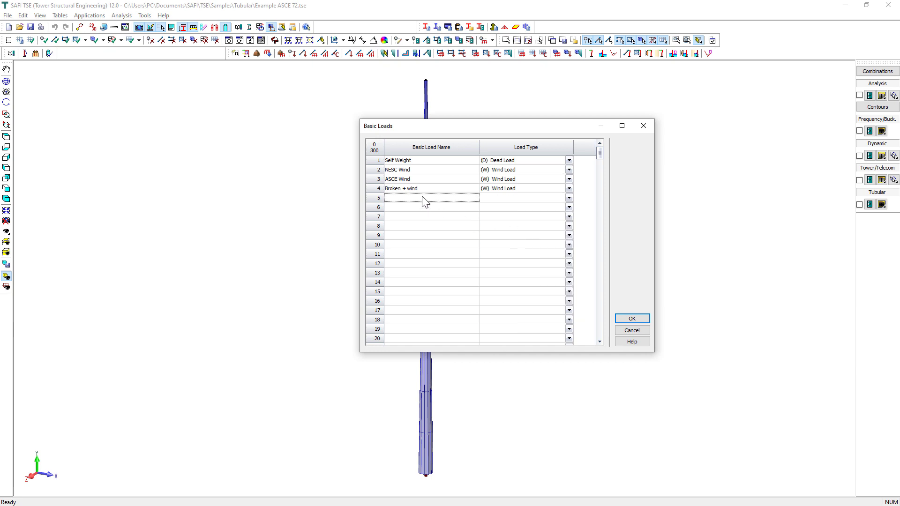
pyautogui.write('NESC Light')
pyautogui.click(567, 197)
pyautogui.click(535, 213)
pyautogui.click(444, 213)
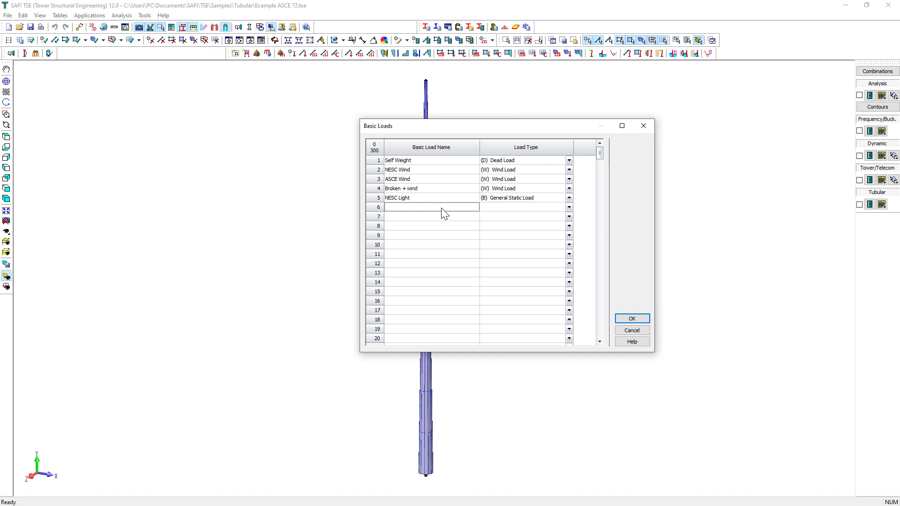
pyautogui.write('ASCE Wind + Ice')
pyautogui.click(569, 207)
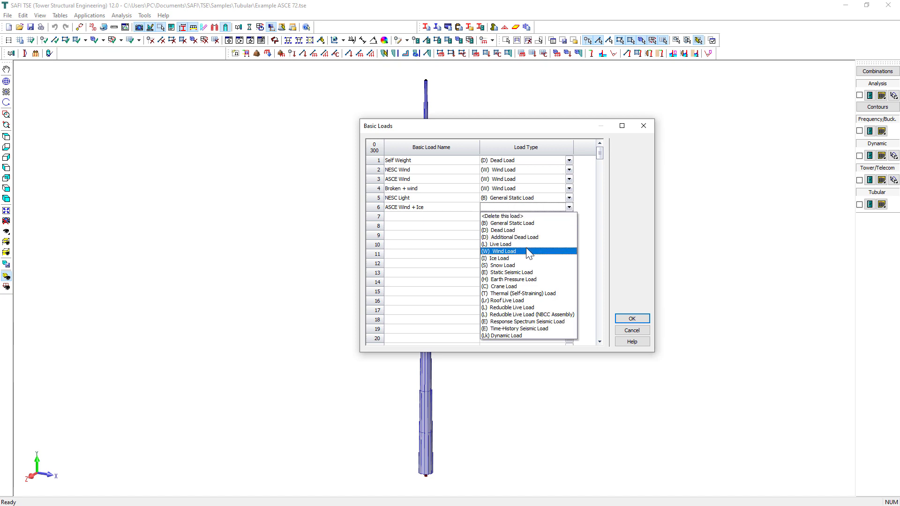
pyautogui.click(524, 223)
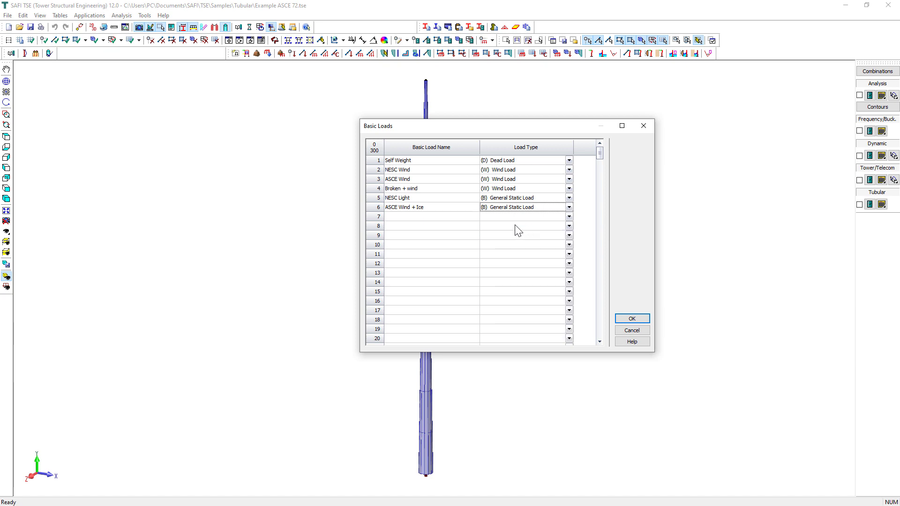
# Add 'Broken Cond.' as a general static load and save the basic loads table.
pyautogui.click(428, 217)
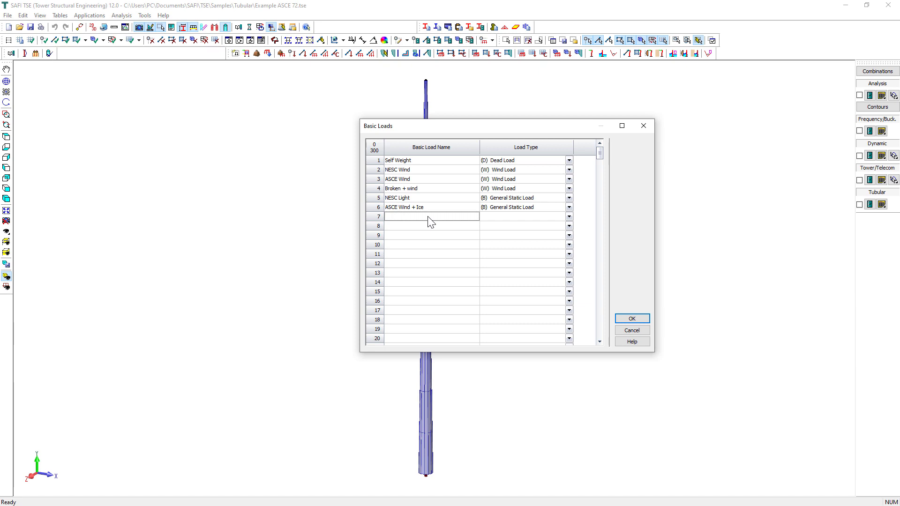
pyautogui.write('Broken Cond.')
pyautogui.click(568, 218)
pyautogui.click(568, 218)
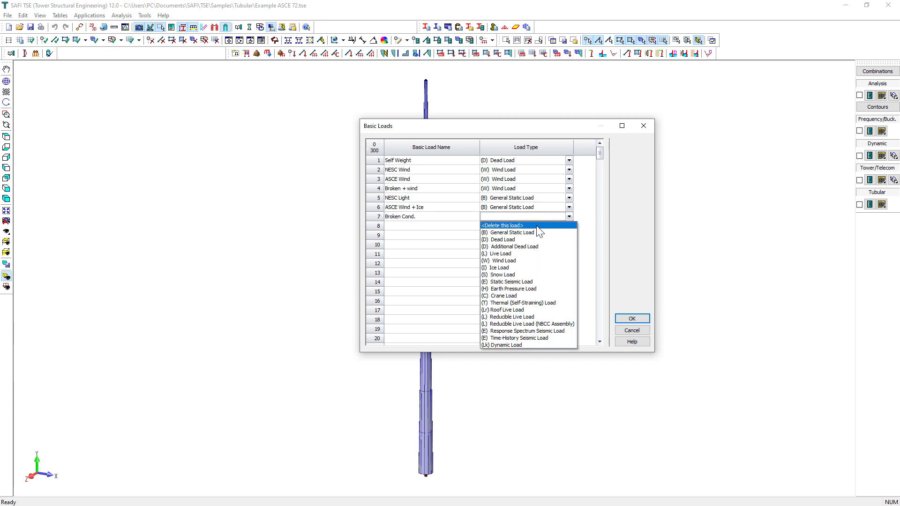
pyautogui.click(533, 235)
pyautogui.click(630, 320)
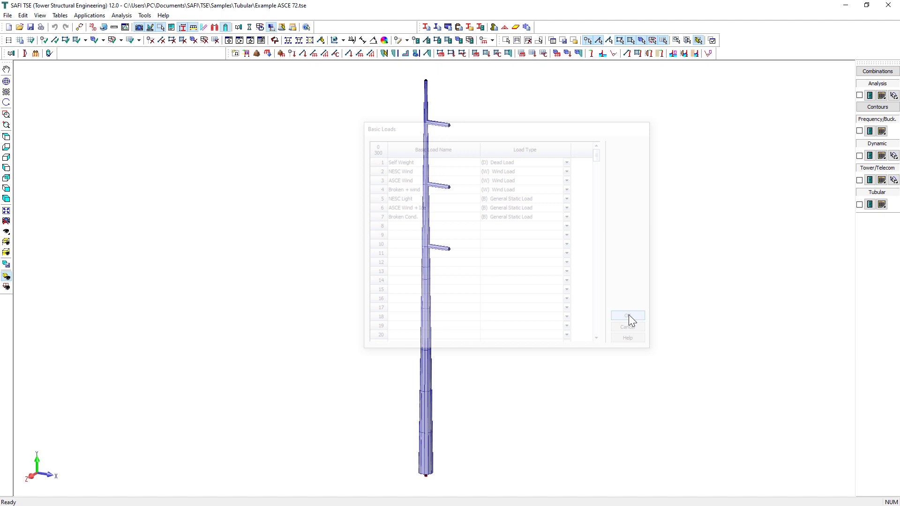
# Create combination 'NESC Light' with Self Weight 1.5, NESC Wind 1 and NESC Light 1.
pyautogui.click(246, 53)
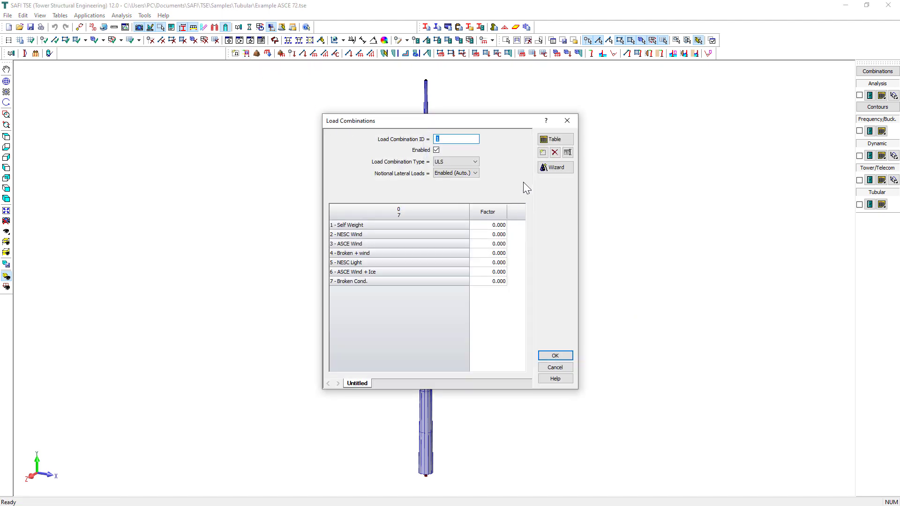
pyautogui.doubleClick(359, 384)
pyautogui.write('NESC')
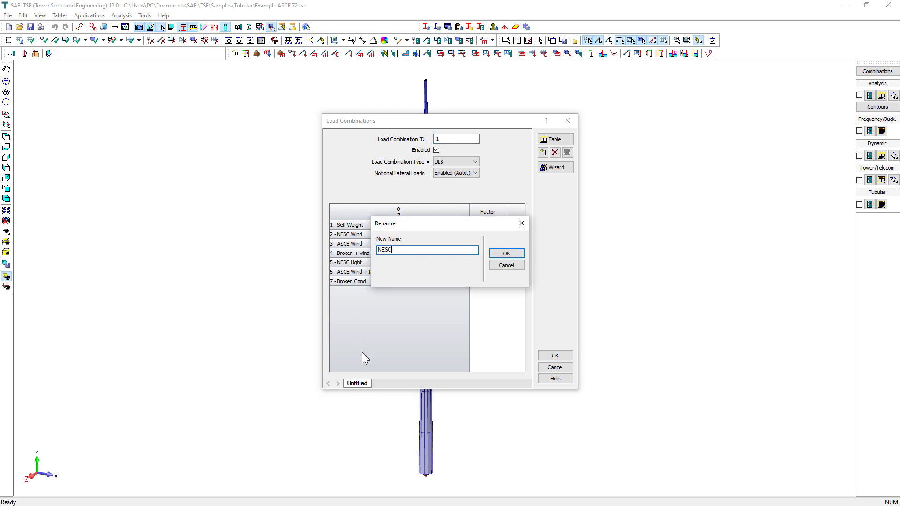
pyautogui.write(' Light')
pyautogui.click(503, 256)
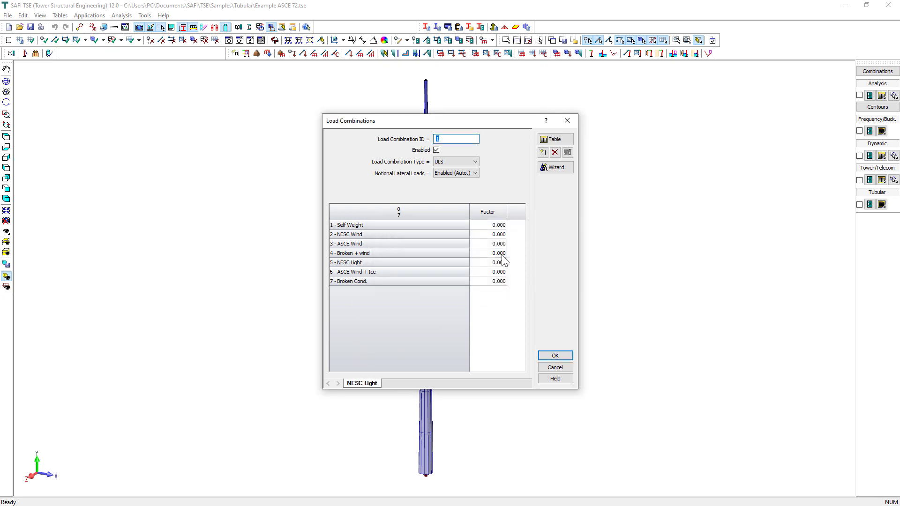
pyautogui.click(498, 226)
pyautogui.write('1.5')
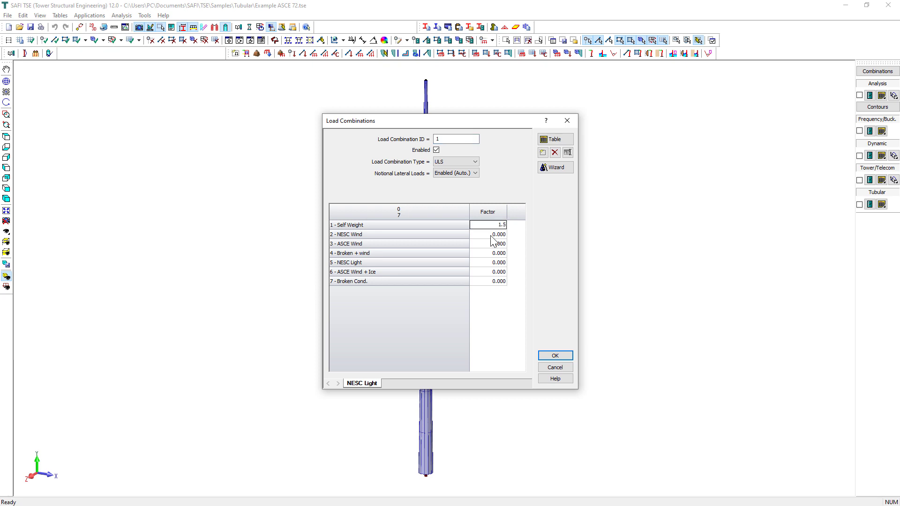
pyautogui.click(490, 236)
pyautogui.write('1')
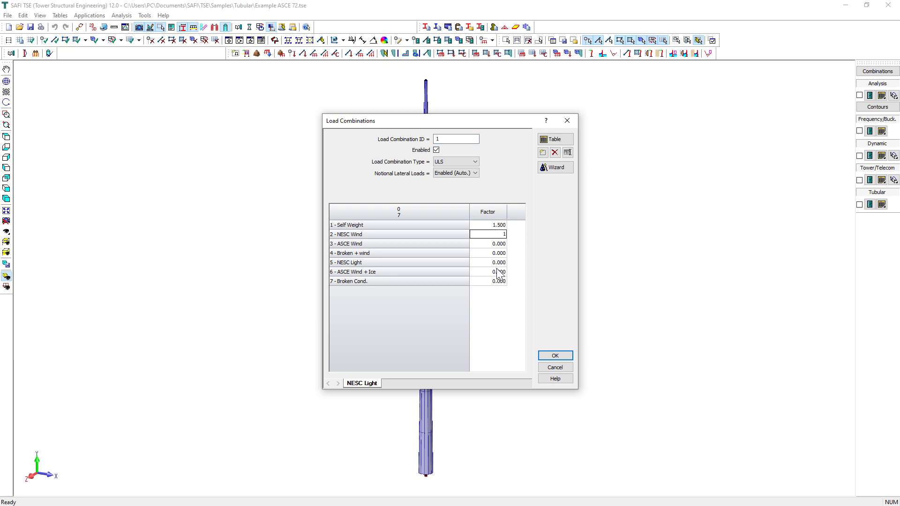
pyautogui.click(498, 263)
pyautogui.write('1')
# Add a second combination copied from NESC Light and name it 'ASCE I + W'.
pyautogui.click(543, 152)
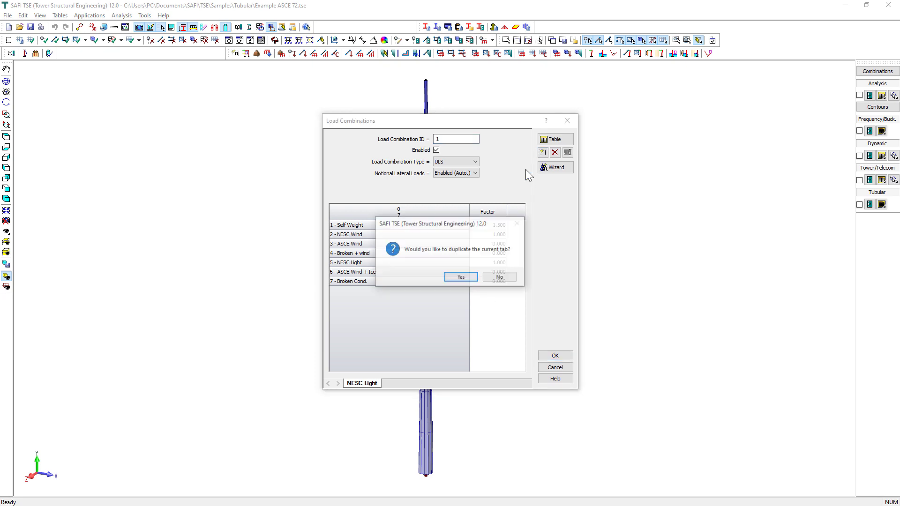
pyautogui.click(458, 277)
pyautogui.doubleClick(394, 383)
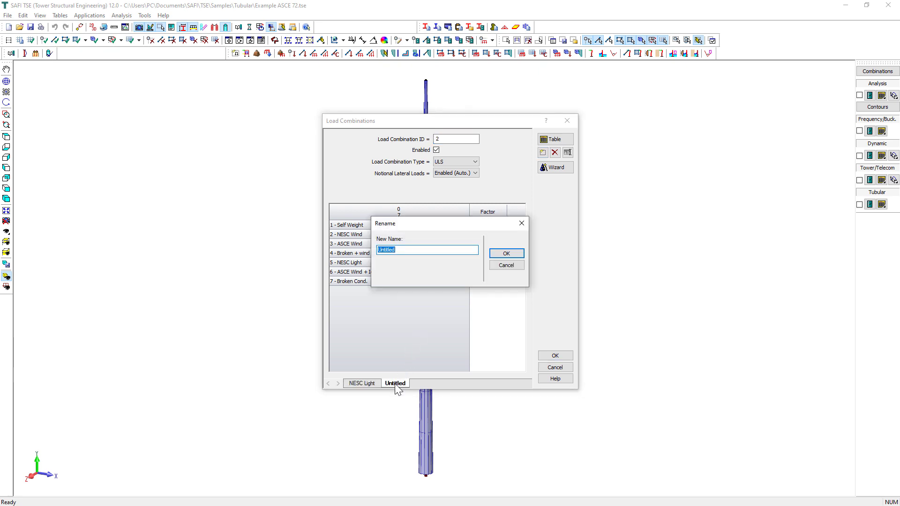
pyautogui.write('ASCE I + W')
pyautogui.press('Return')
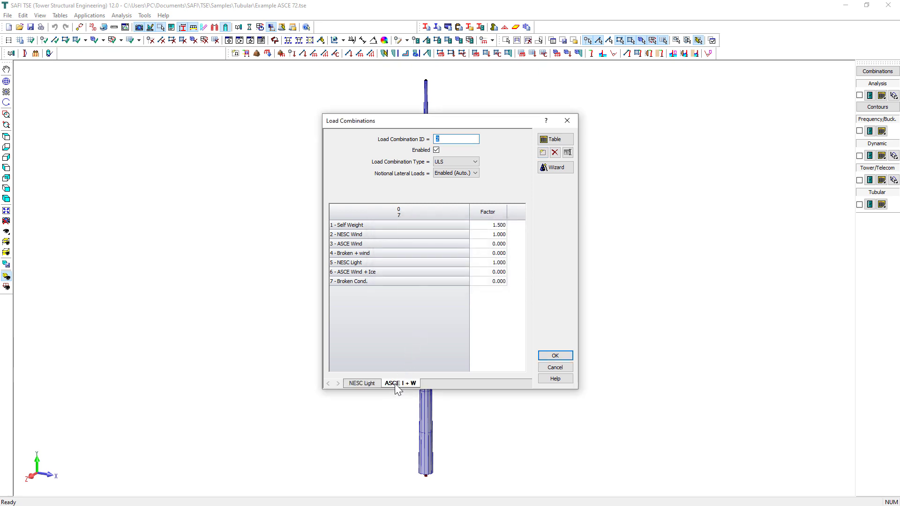
# Set ASCE I + W factors: Self Weight 1.2, NESC Wind 0, ASCE Wind 1, NESC Light 0, ASCE Wind + Ice 1.
pyautogui.click(497, 225)
pyautogui.write('1.2')
pyautogui.click(499, 234)
pyautogui.write('0')
pyautogui.click(499, 245)
pyautogui.write('1')
pyautogui.click(499, 263)
pyautogui.write('0')
pyautogui.click(499, 272)
pyautogui.write('1')
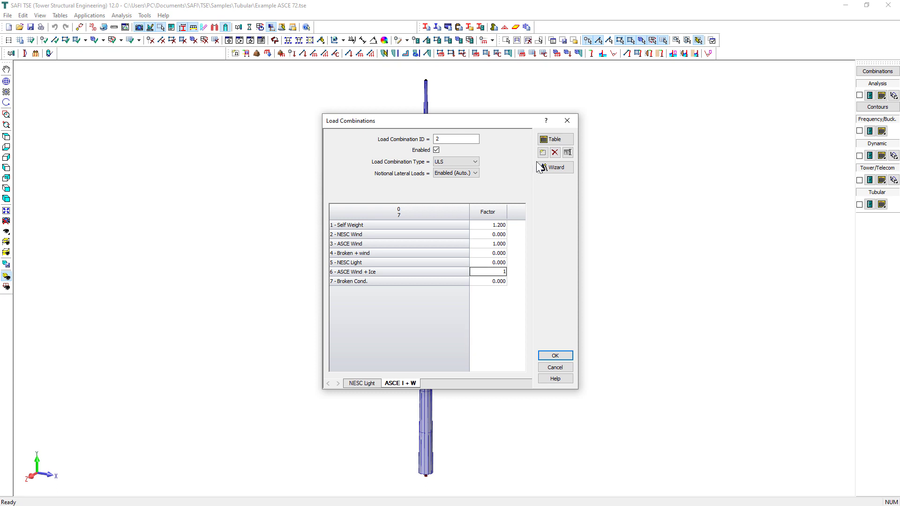
# Create blank combination 'Broken Cond.' with Self Weight 1.2, Broken + wind 1 and Broken Cond. 1.
pyautogui.click(542, 153)
pyautogui.click(492, 276)
pyautogui.doubleClick(434, 383)
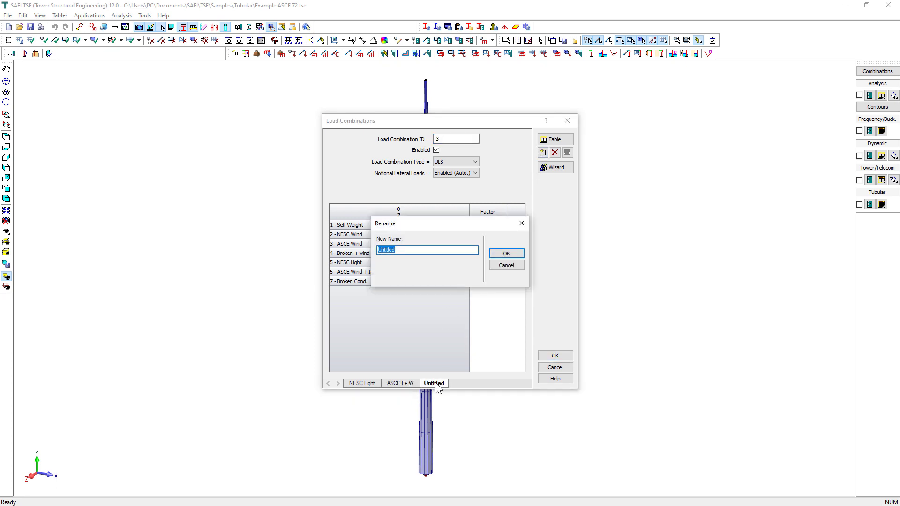
pyautogui.write('Broken Cond.')
pyautogui.press('Return')
pyautogui.click(484, 228)
pyautogui.write('1.2')
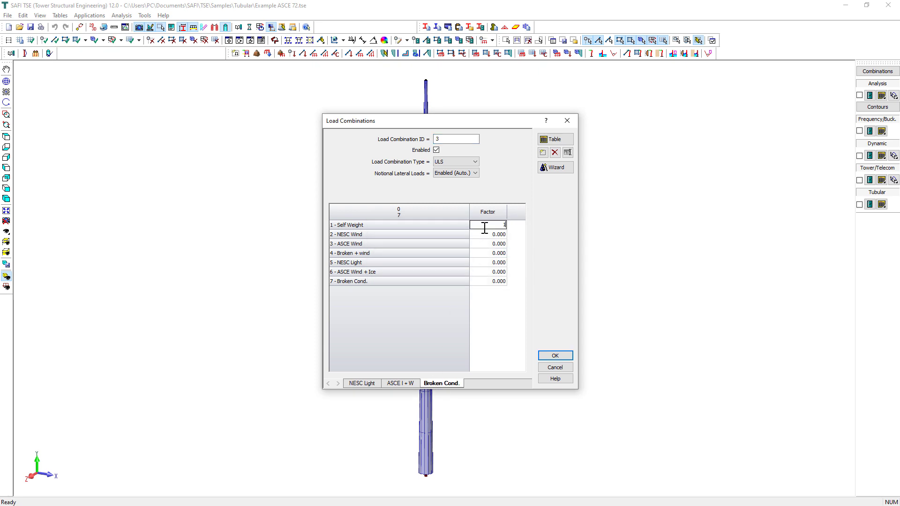
pyautogui.click(490, 255)
pyautogui.write('1')
pyautogui.click(495, 281)
pyautogui.write('1')
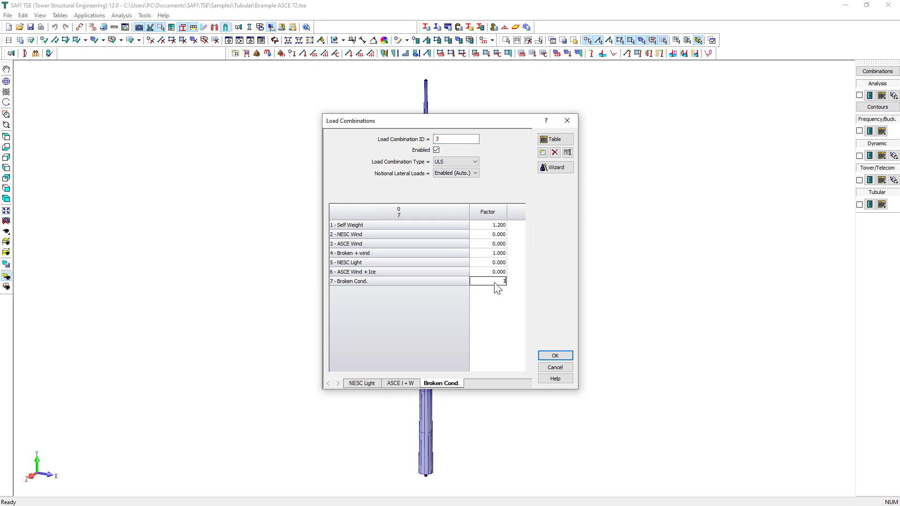
# Review all three combinations in the table view and accept them.
pyautogui.click(554, 139)
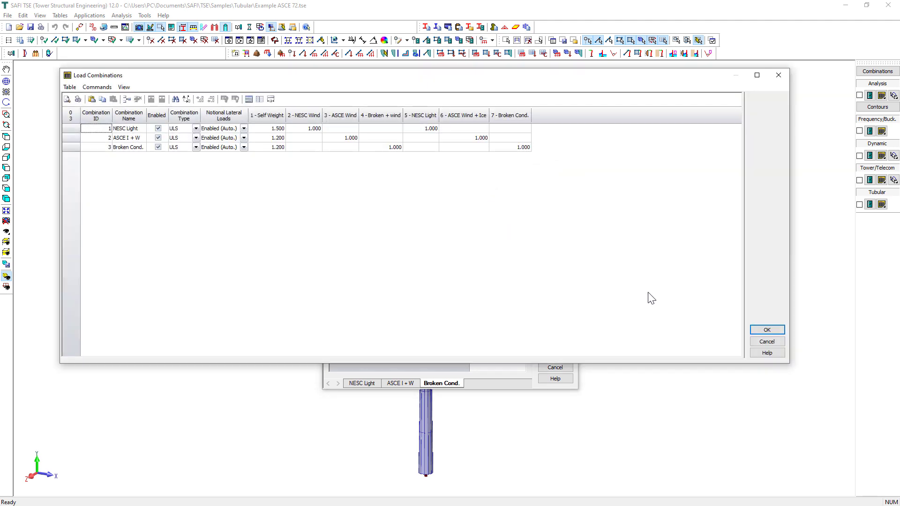
pyautogui.click(757, 329)
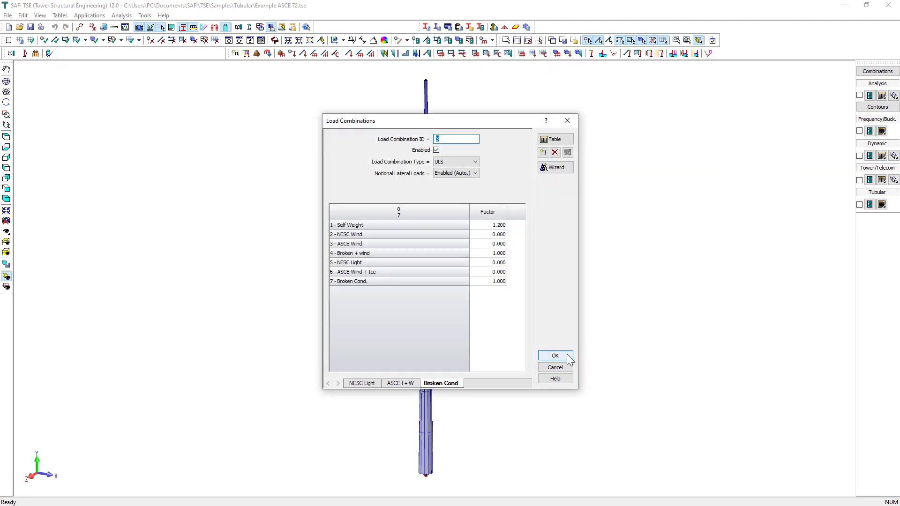
pyautogui.click(555, 356)
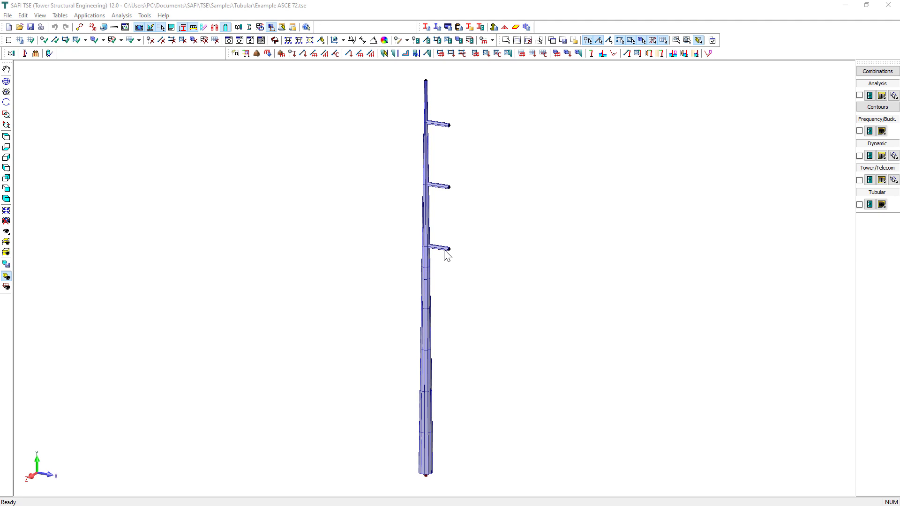
# Assign self-weight to basic load 1 - Self Weight with gravity factor Y = -1.
pyautogui.click(282, 57)
pyautogui.click(462, 220)
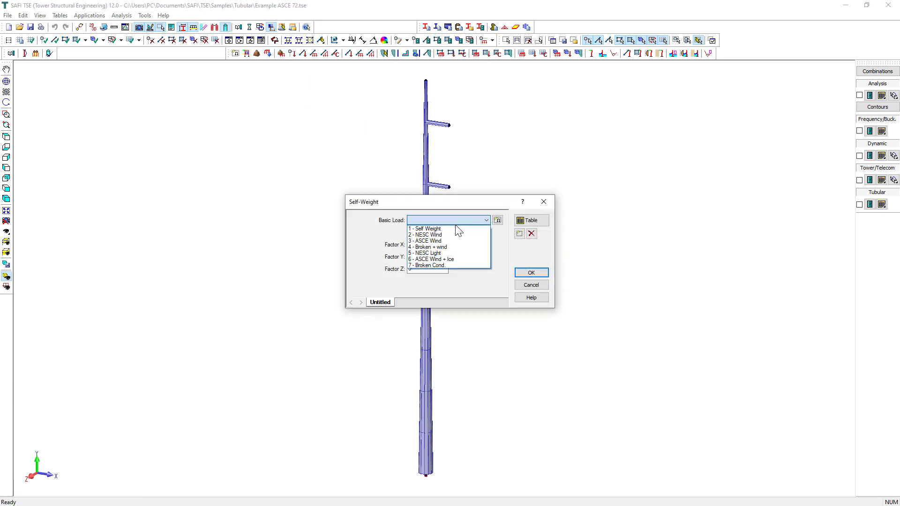
pyautogui.click(450, 229)
pyautogui.press('Tab')
pyautogui.press('Tab')
pyautogui.write('-1')
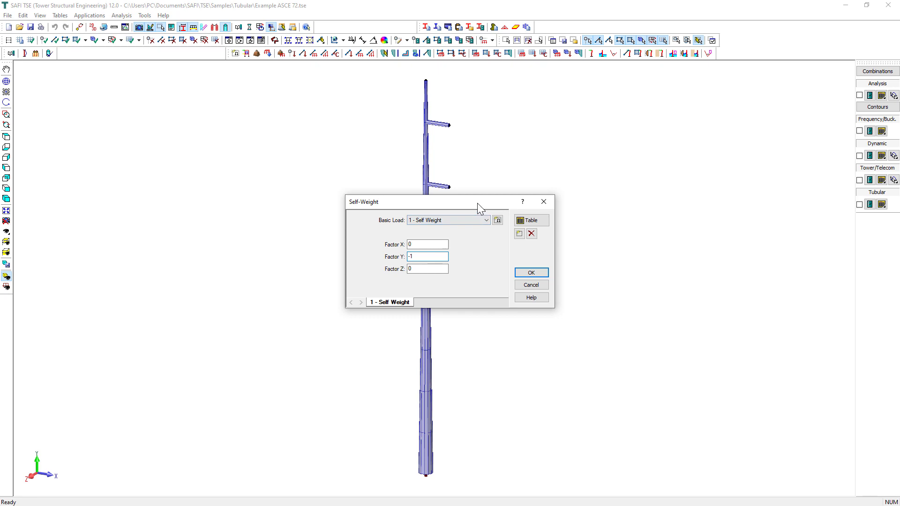
pyautogui.moveTo(477, 203); pyautogui.dragTo(493, 203)
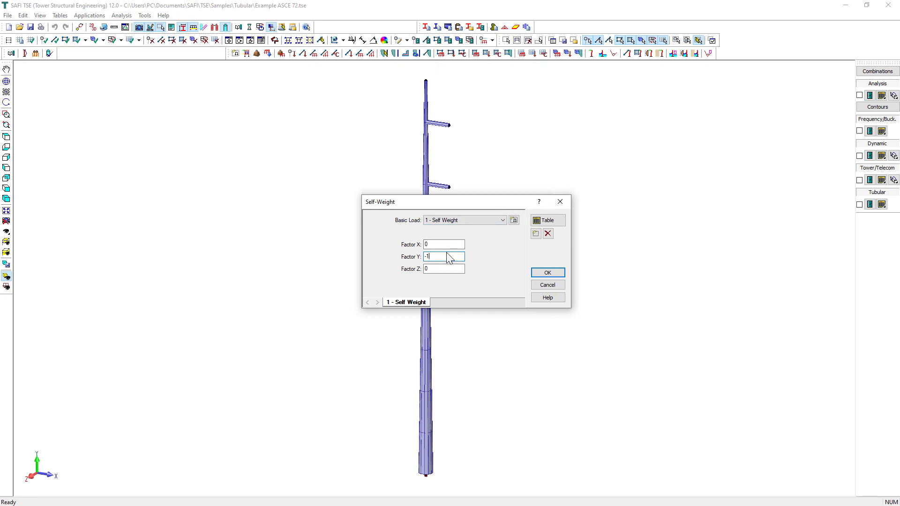
pyautogui.click(547, 272)
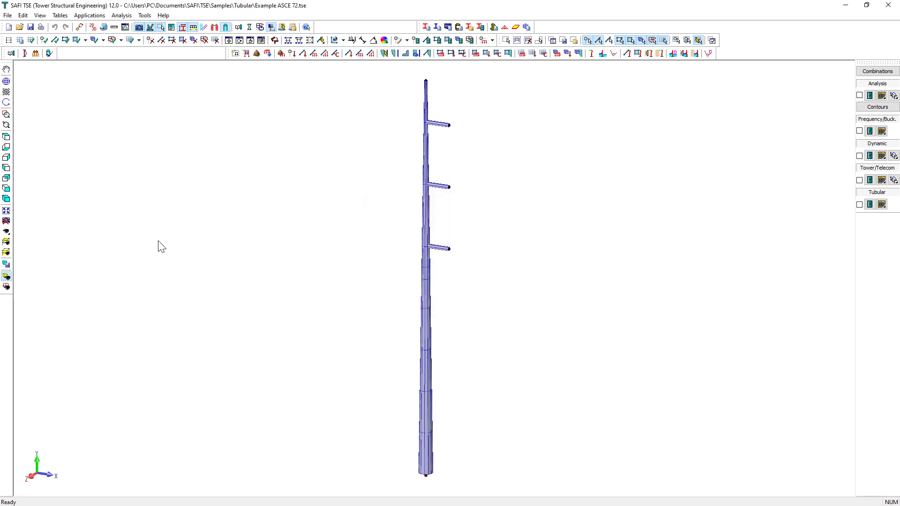
pyautogui.click(7, 211)
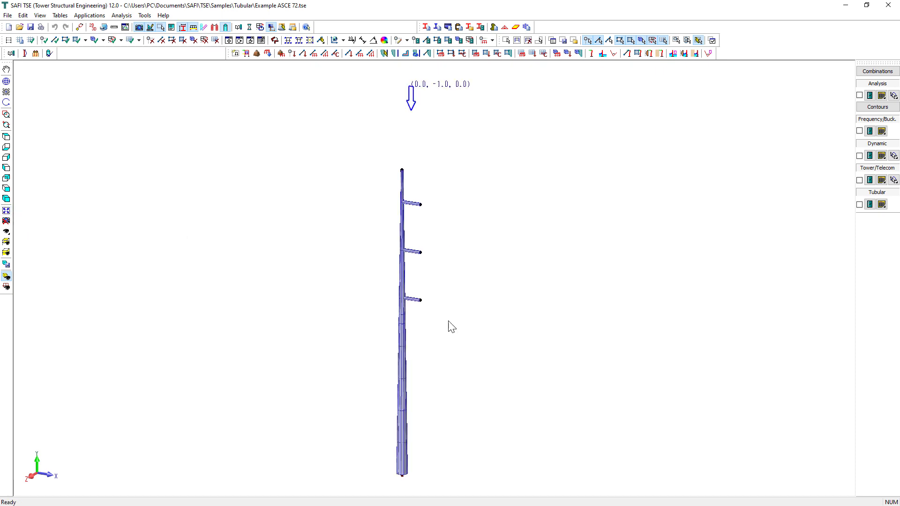
# Set the first wind profile to uniform pressure at 22.5 lb/ft² and name it 'profile 22.5'.
pyautogui.click(394, 53)
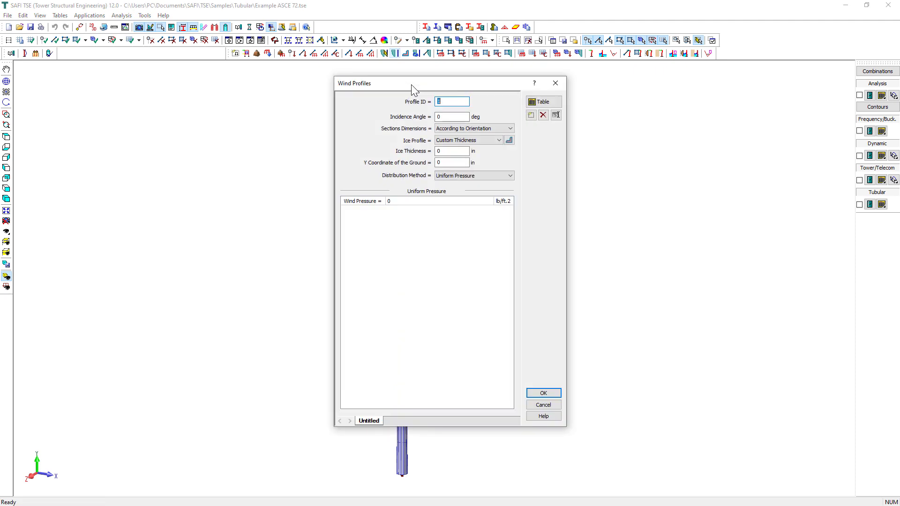
pyautogui.click(476, 173)
pyautogui.click(432, 201)
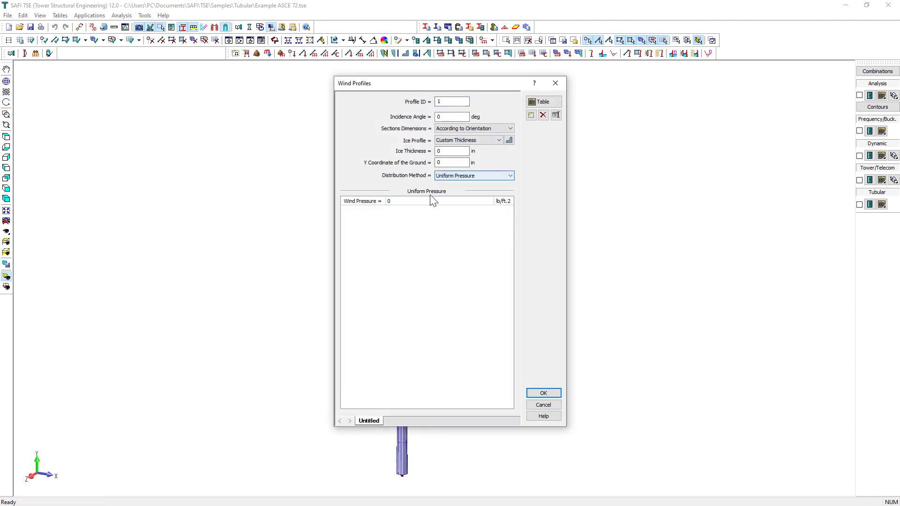
pyautogui.click(415, 201)
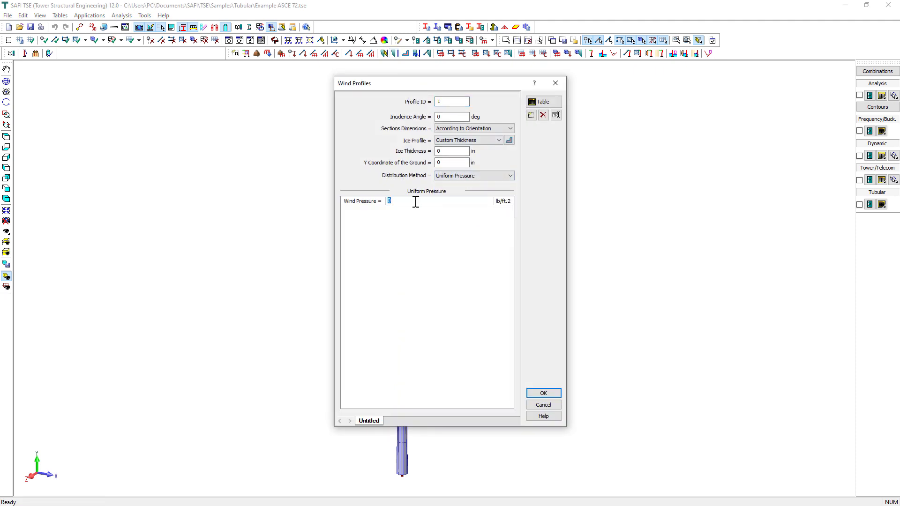
pyautogui.write('22.5')
pyautogui.doubleClick(365, 419)
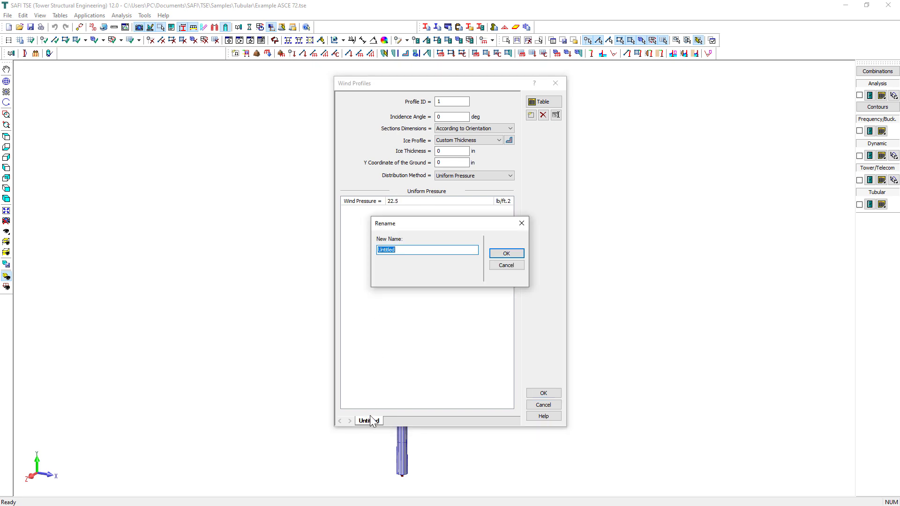
pyautogui.write('profile 22.5')
pyautogui.press('Return')
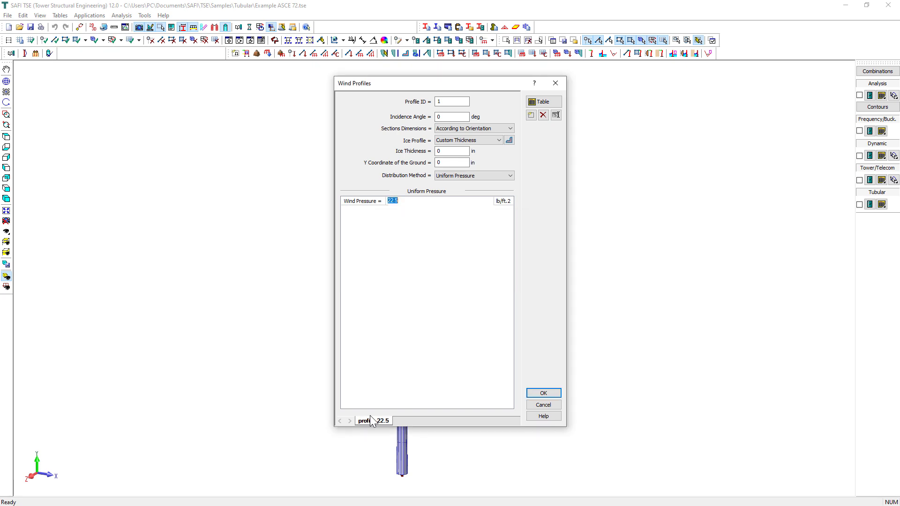
# Copy it as a second profile named 'Profile 11.9' with uniform 11.9 lb/ft² pressure.
pyautogui.click(530, 115)
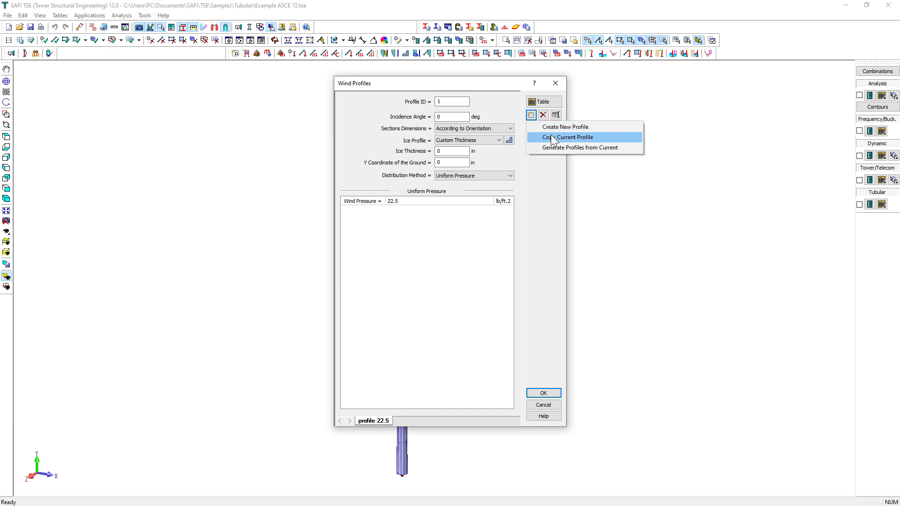
pyautogui.click(551, 136)
pyautogui.doubleClick(404, 420)
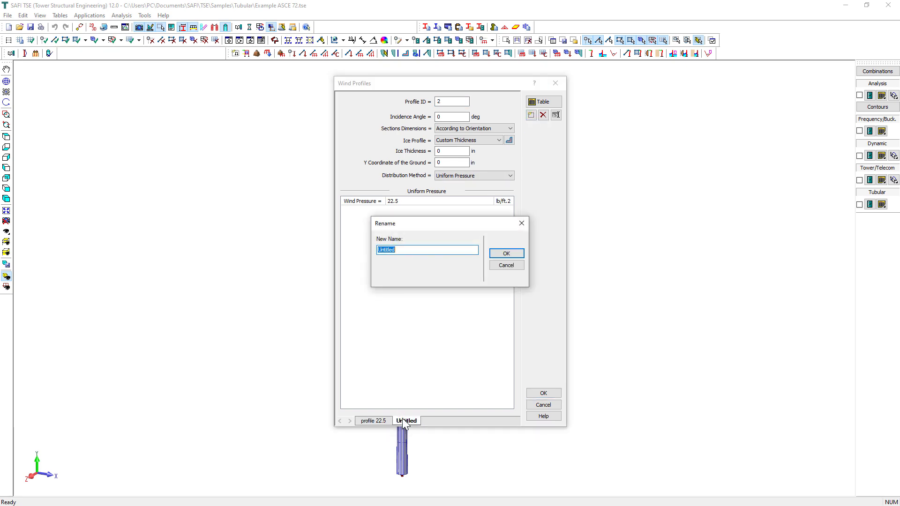
pyautogui.write('Profile 11.9')
pyautogui.press('Return')
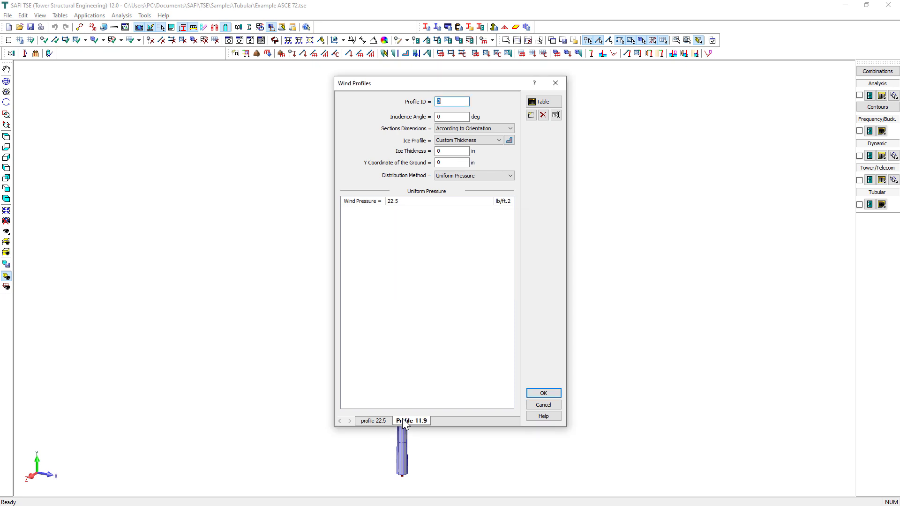
pyautogui.click(410, 201)
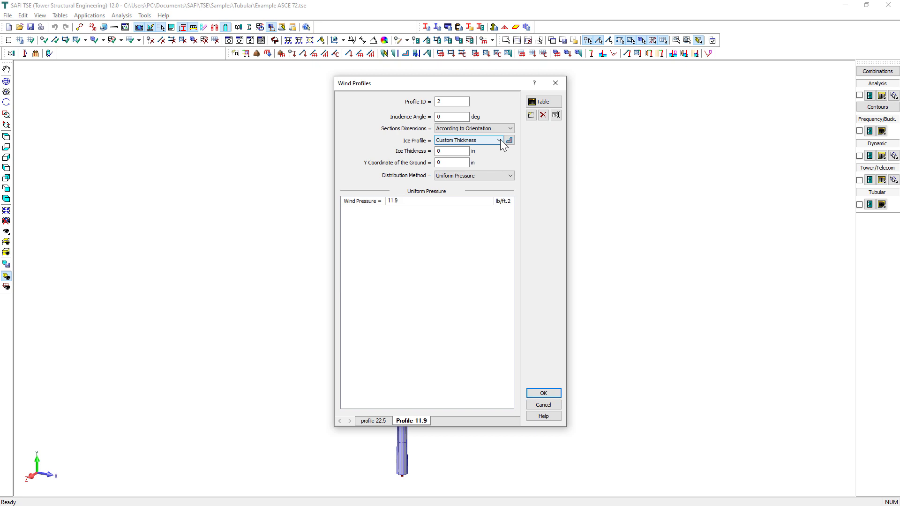
pyautogui.click(500, 175)
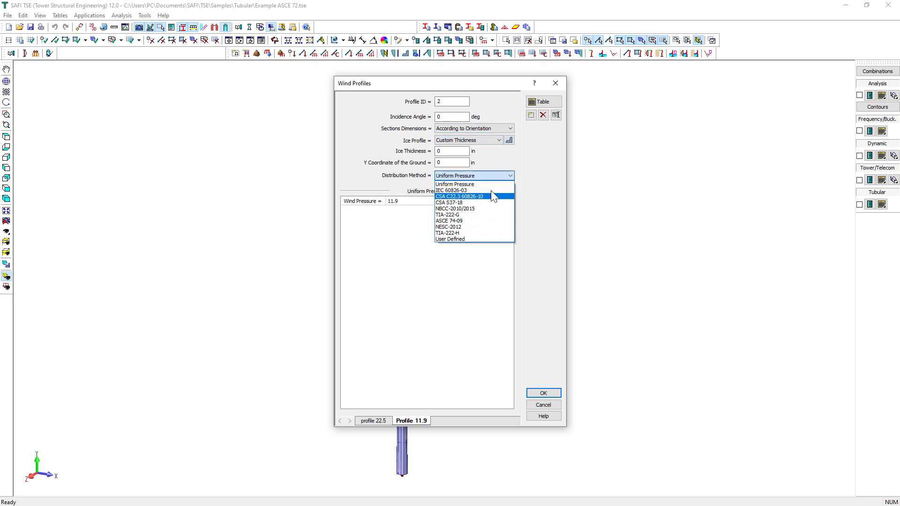
pyautogui.click(536, 274)
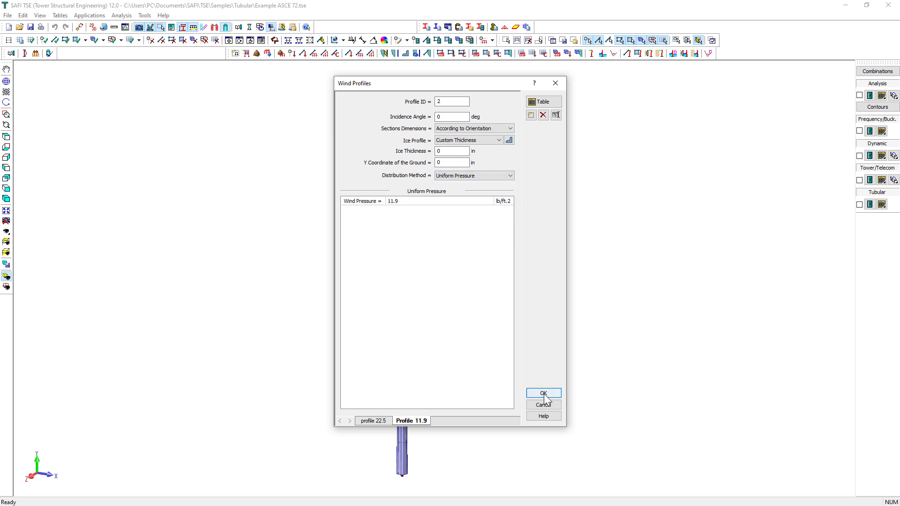
pyautogui.click(543, 394)
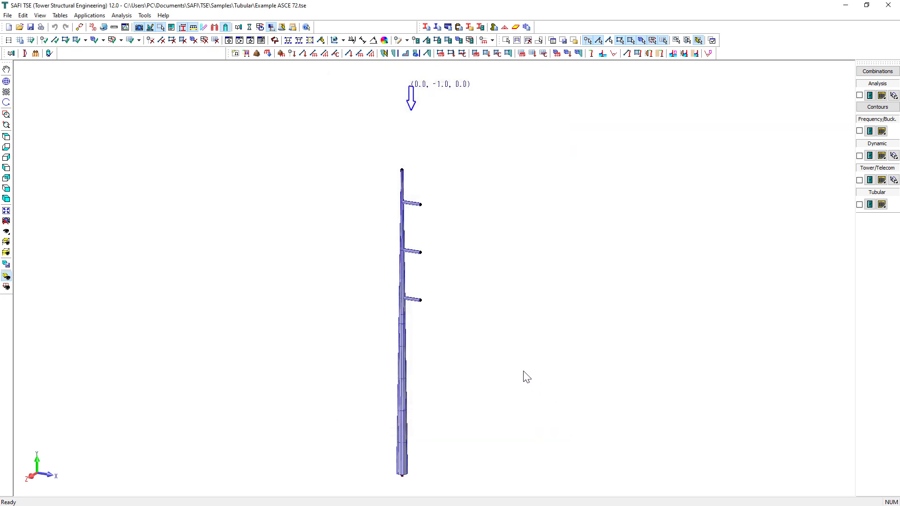
# Assign profile 22.5 with ASCE 74-09 member coefficients to the NESC Wind load case.
pyautogui.click(586, 53)
pyautogui.click(508, 220)
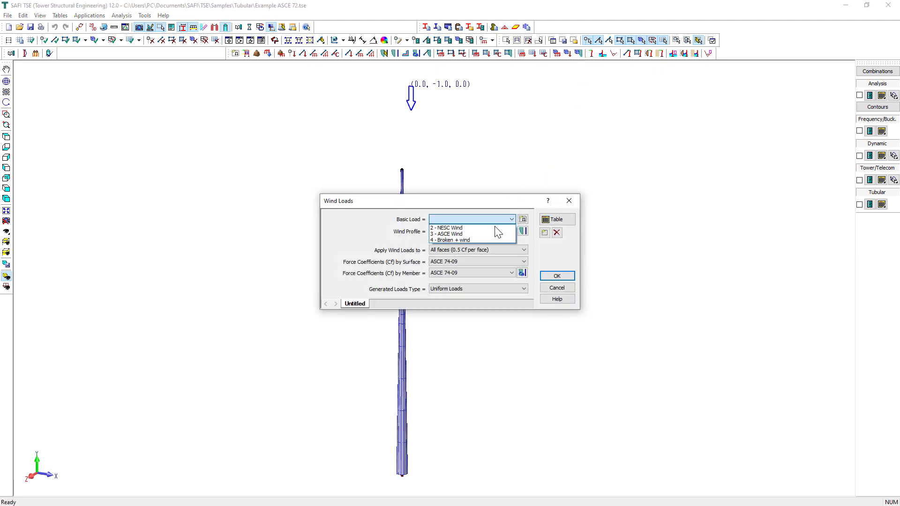
pyautogui.click(491, 228)
pyautogui.click(491, 230)
pyautogui.click(484, 237)
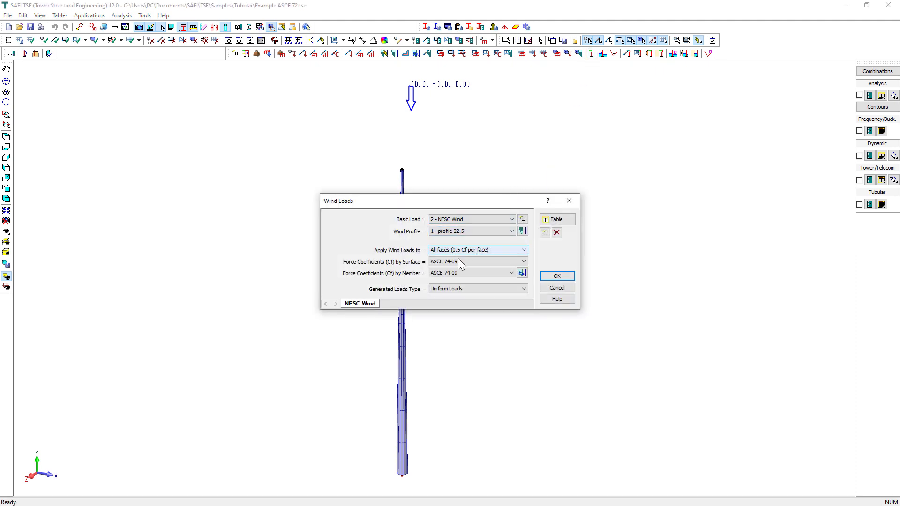
pyautogui.click(488, 271)
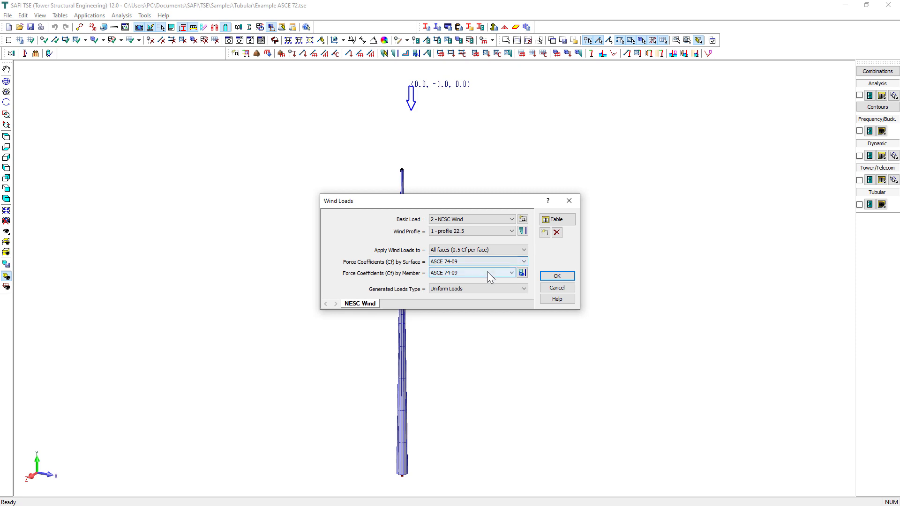
pyautogui.click(482, 278)
# Add an ASCE Wind load case that uses Profile 11.9.
pyautogui.click(544, 233)
pyautogui.click(474, 274)
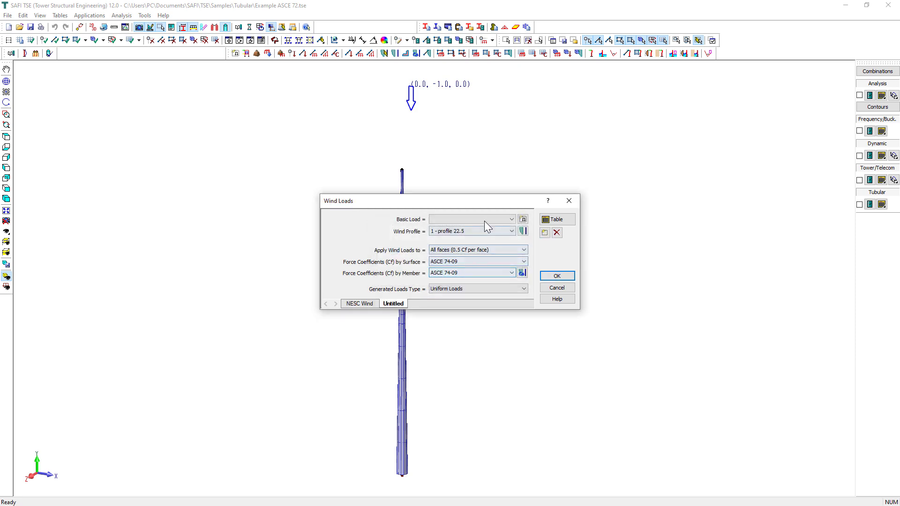
pyautogui.click(485, 221)
pyautogui.click(476, 232)
pyautogui.click(482, 231)
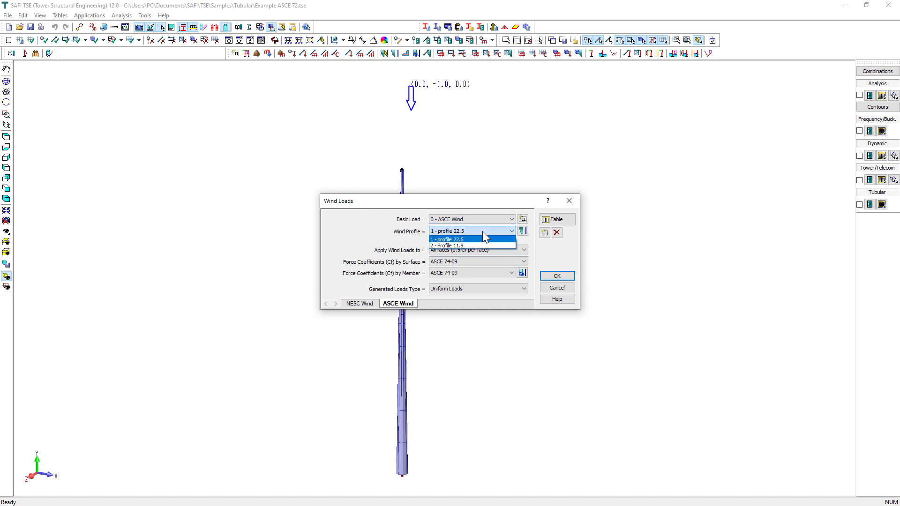
pyautogui.click(479, 245)
# Add a Broken + wind case on Profile 11.9, generate the wind loads, and show the line model.
pyautogui.click(544, 233)
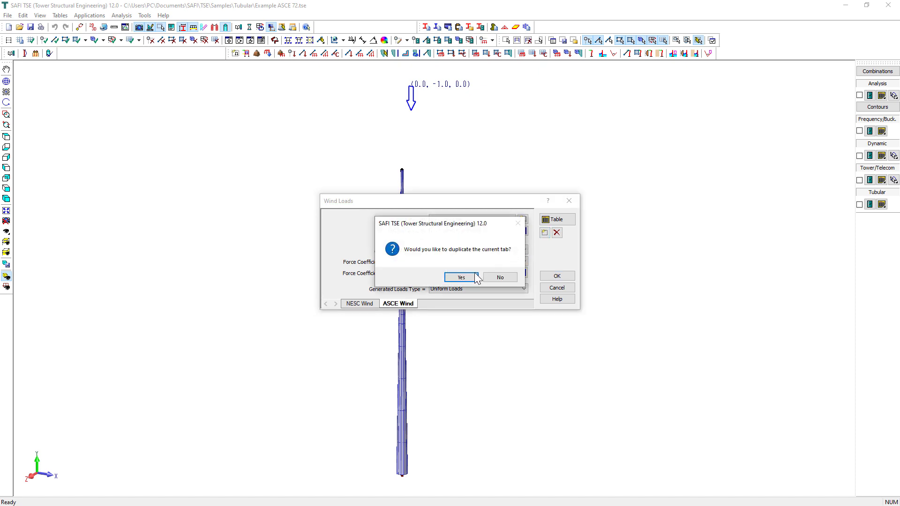
pyautogui.click(474, 277)
pyautogui.click(487, 218)
pyautogui.click(478, 238)
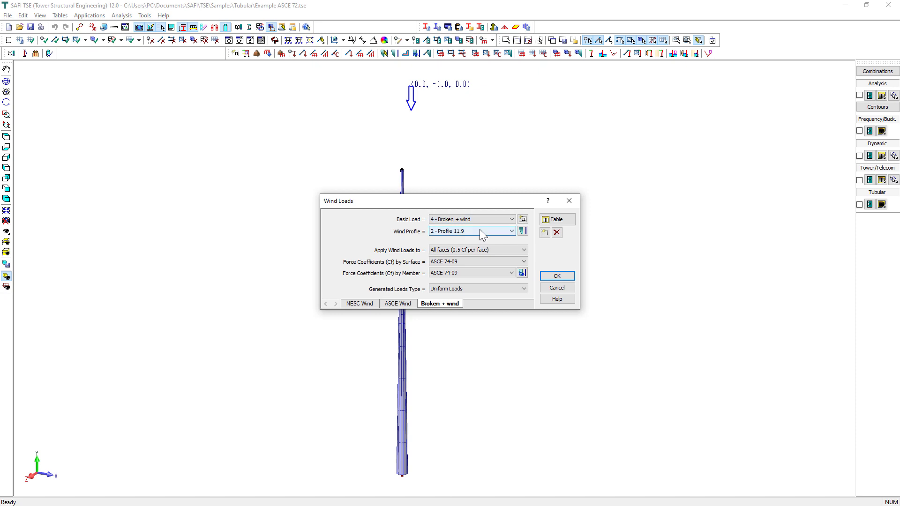
pyautogui.click(480, 229)
pyautogui.click(469, 245)
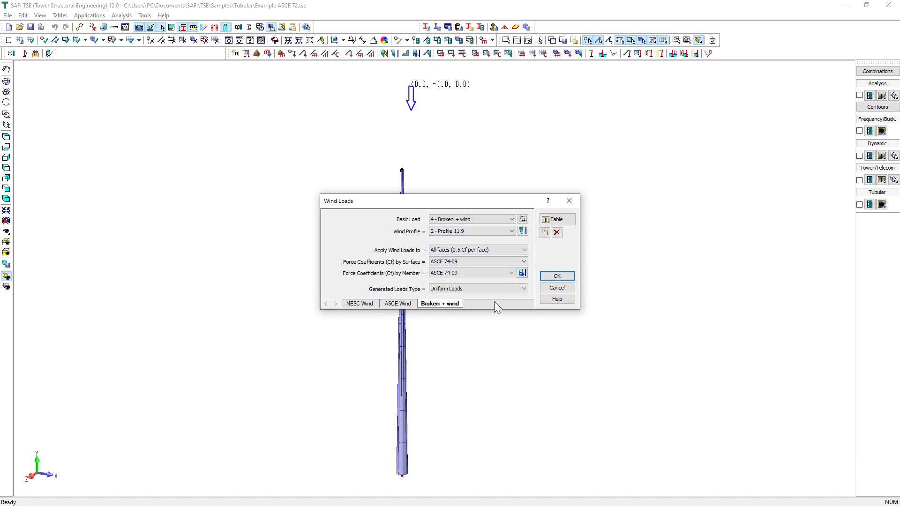
pyautogui.click(560, 276)
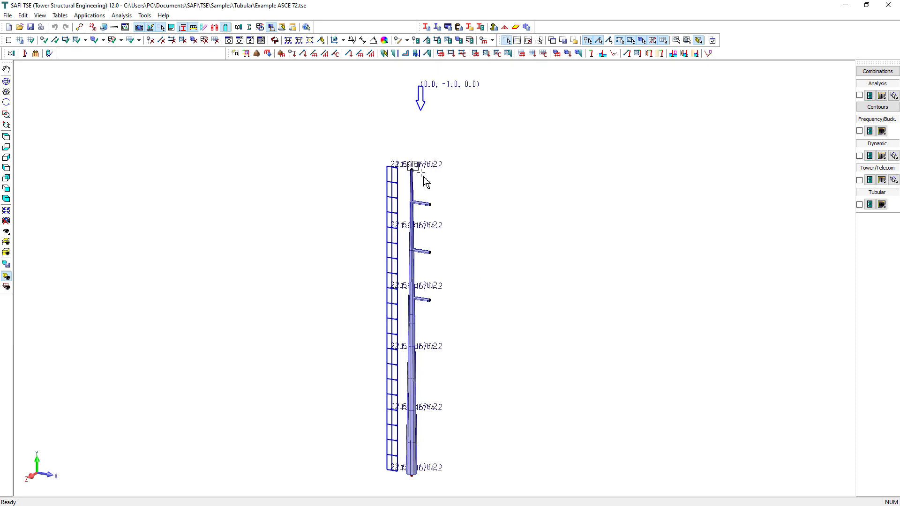
pyautogui.scroll(5, 419, 173)
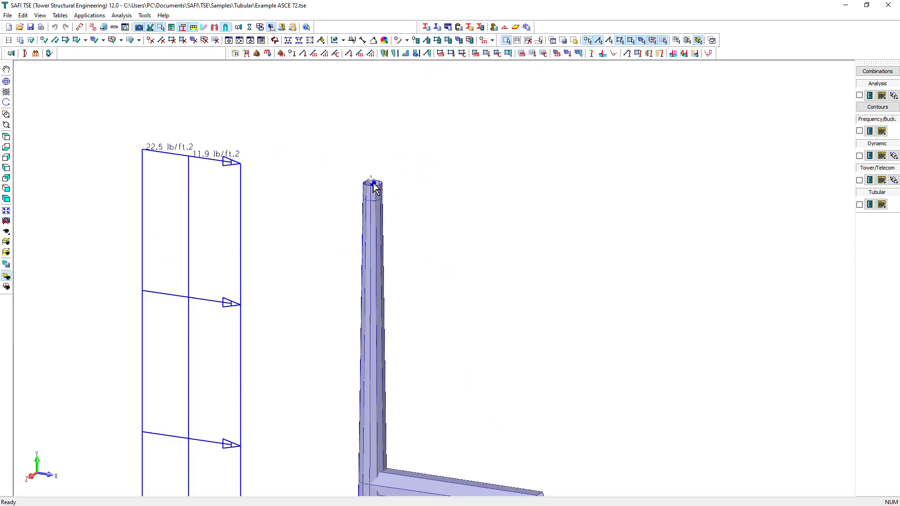
pyautogui.click(6, 276)
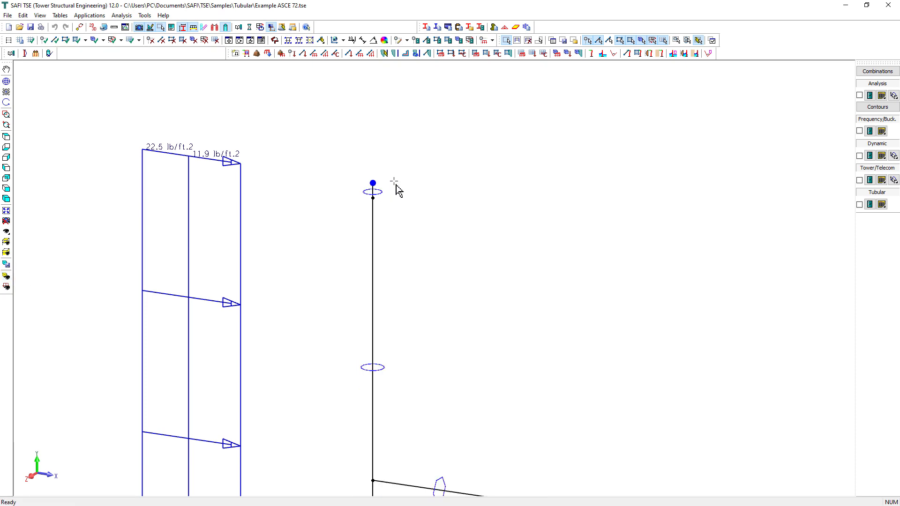
# Choose load case 7 - Broken Cond. and apply a 1.804 kip PX joint load to the top joint.
pyautogui.click(492, 40)
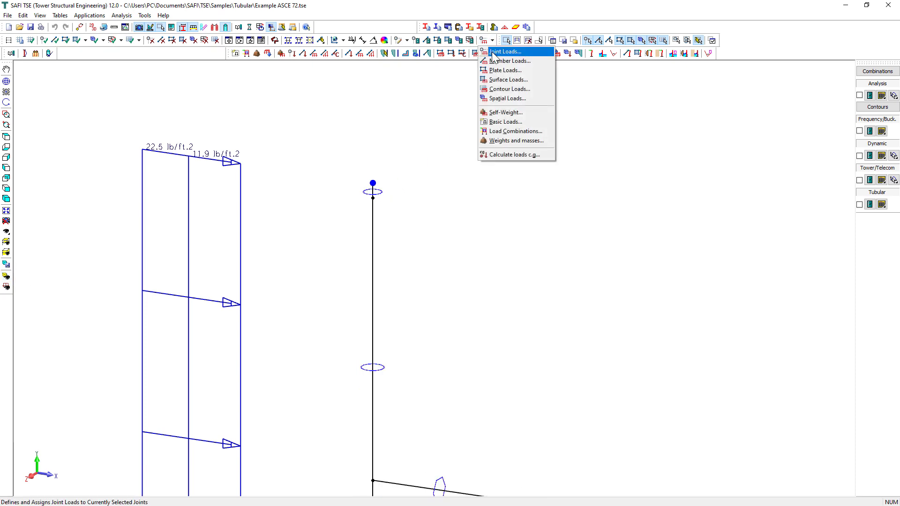
pyautogui.click(504, 52)
pyautogui.moveTo(609, 122); pyautogui.dragTo(531, 121)
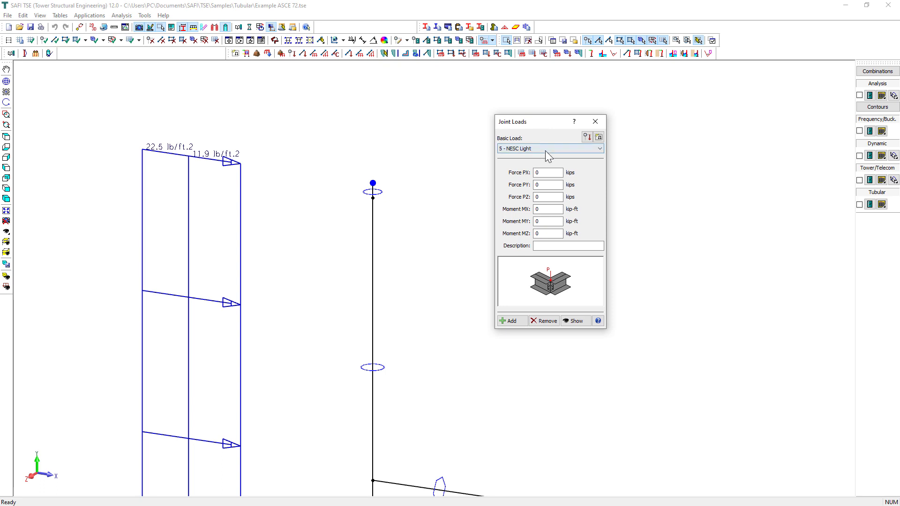
pyautogui.click(549, 149)
pyautogui.click(534, 193)
pyautogui.doubleClick(544, 174)
pyautogui.write('1.804')
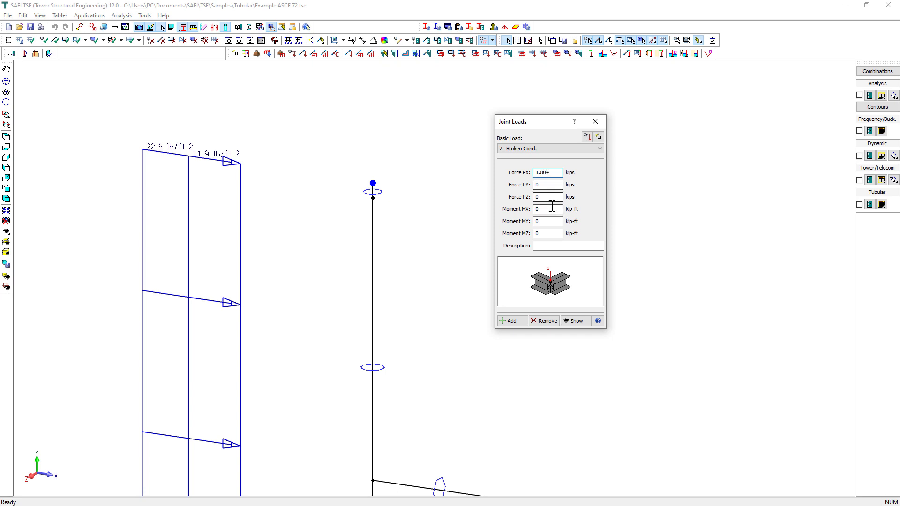
pyautogui.press('Tab')
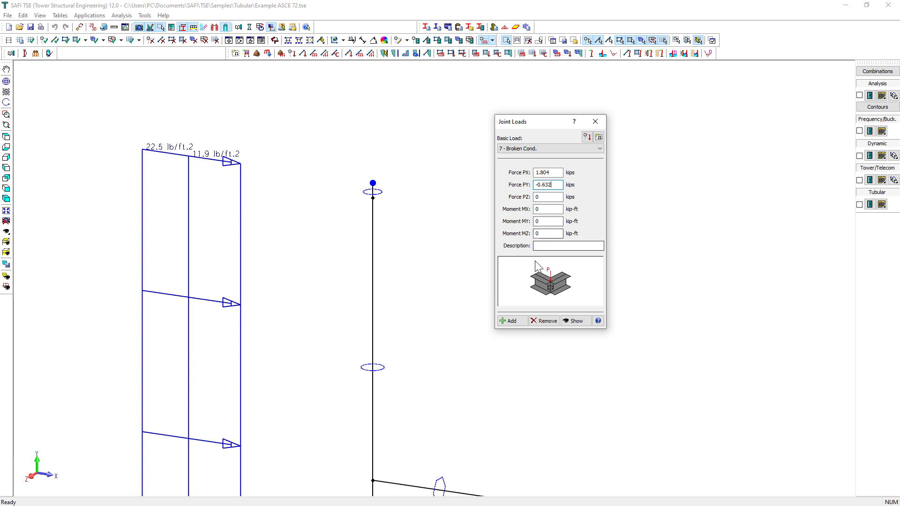
pyautogui.click(520, 321)
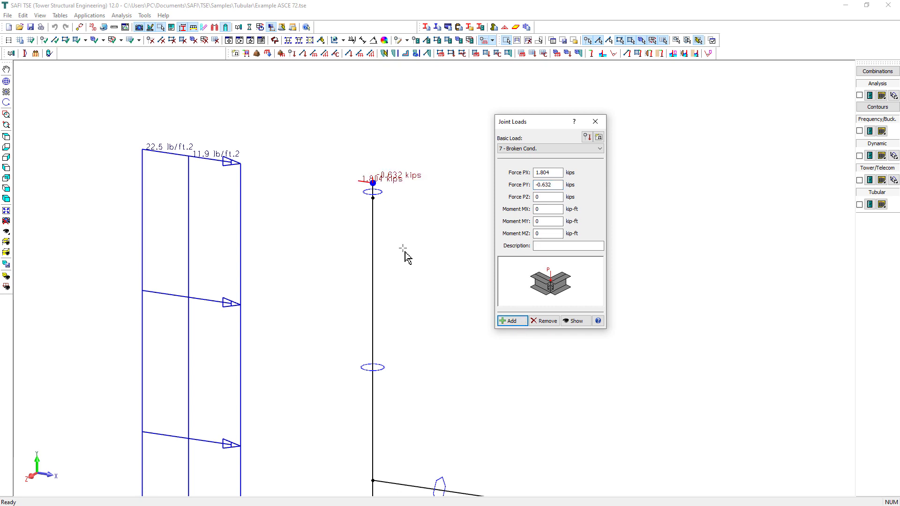
# Load the upper arm's tip joint with 1.111 and -2.444 kips.
pyautogui.scroll(-4, 402, 256)
pyautogui.click(408, 284)
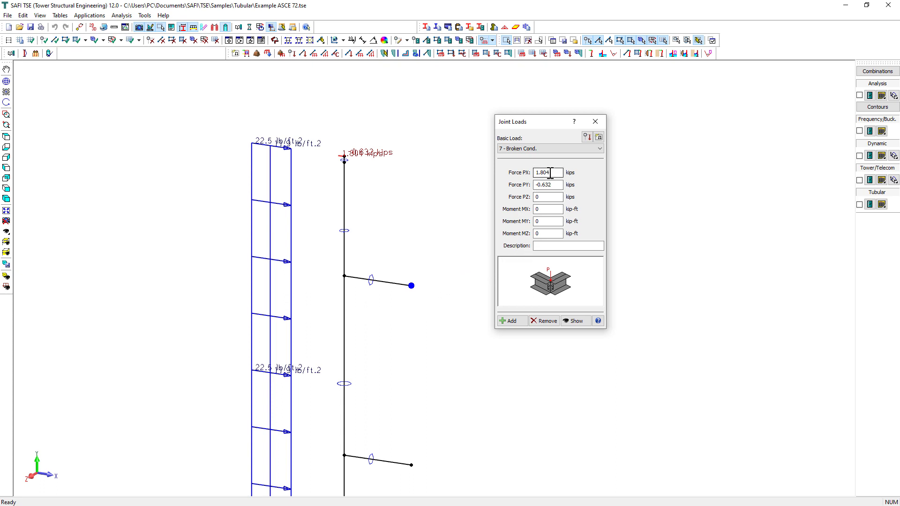
pyautogui.moveTo(549, 173); pyautogui.dragTo(530, 173)
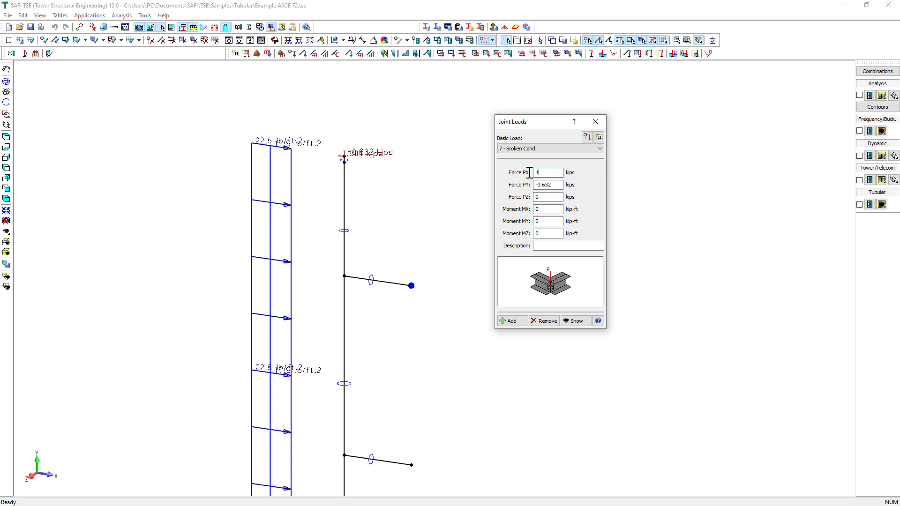
pyautogui.write('1.111')
pyautogui.moveTo(559, 184); pyautogui.dragTo(532, 184)
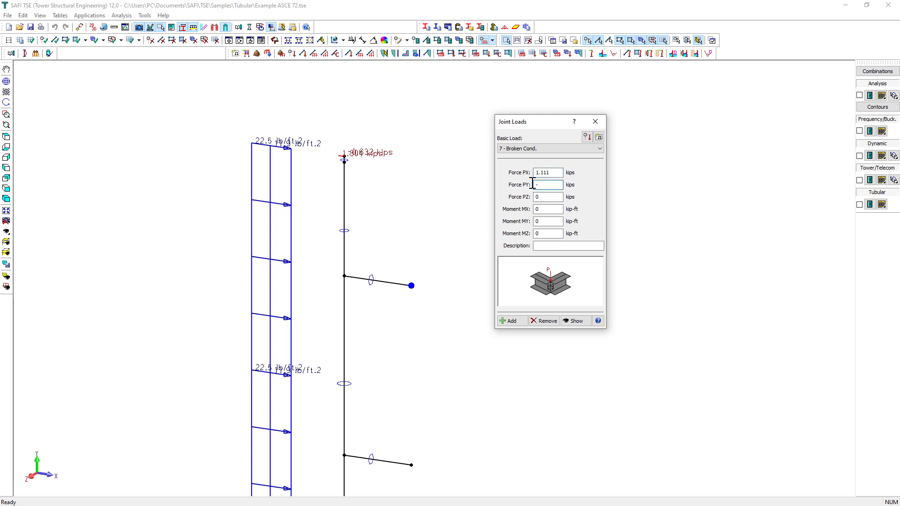
pyautogui.doubleClick(536, 196)
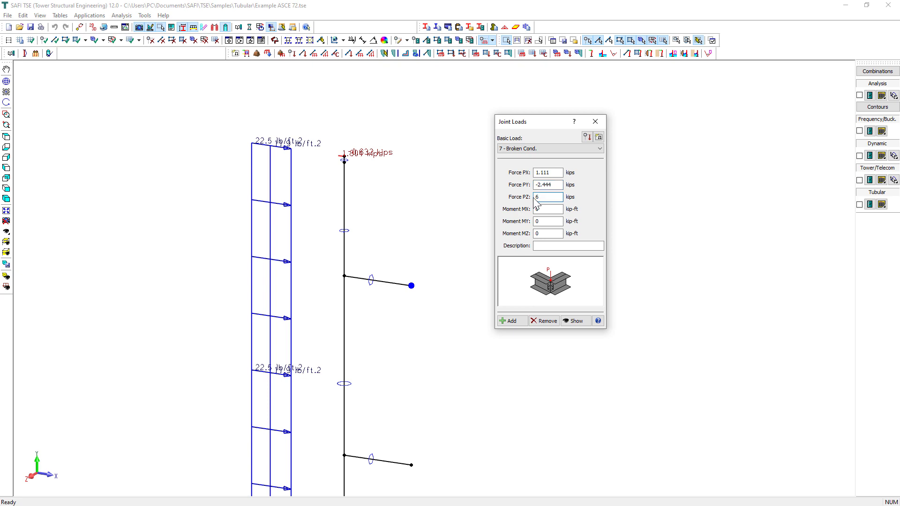
pyautogui.write('6')
pyautogui.click(511, 321)
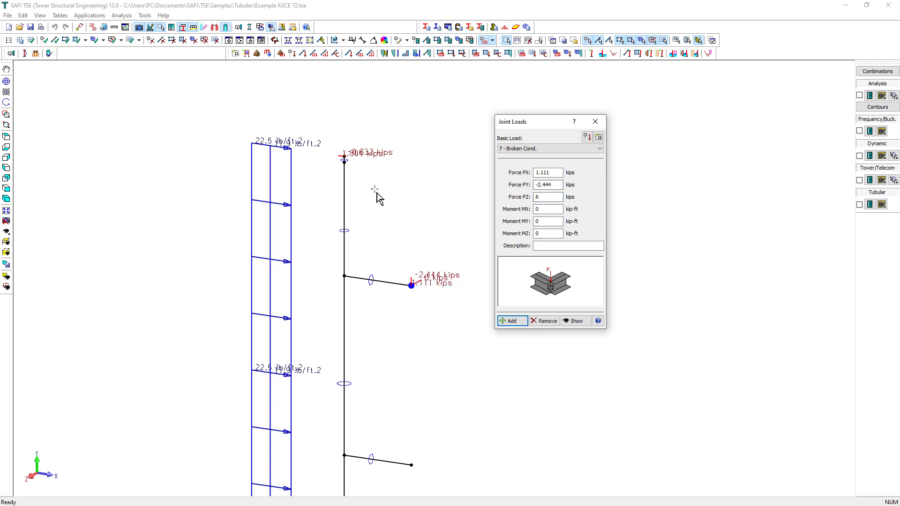
# Load the middle and lowest arm tips with 3.565 and -2.444 kips, PZ 0.
pyautogui.scroll(-3, 377, 193)
pyautogui.scroll(2, 395, 361)
pyautogui.click(381, 257)
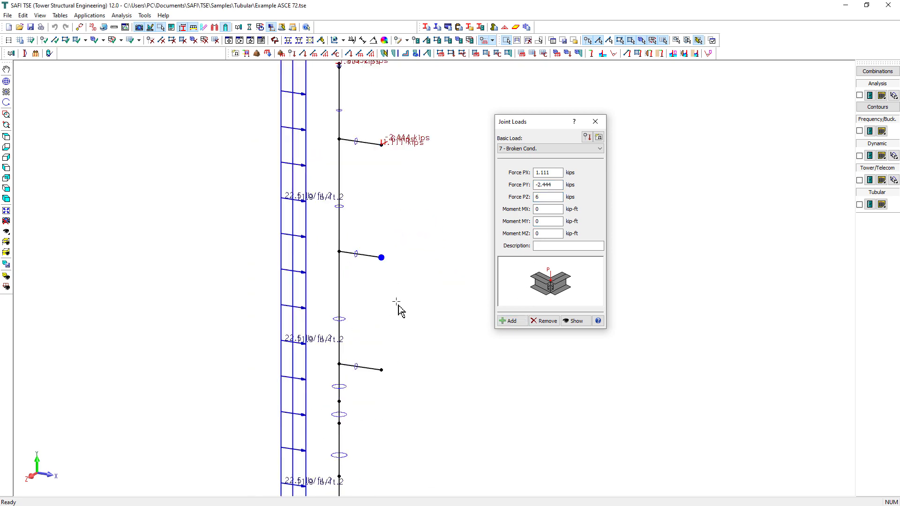
pyautogui.click(380, 370)
pyautogui.doubleClick(536, 197)
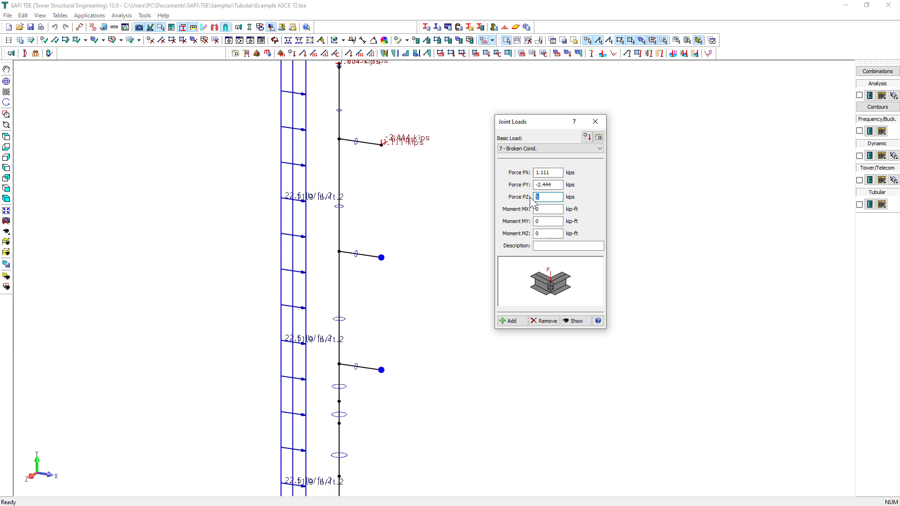
pyautogui.write('0')
pyautogui.moveTo(554, 176); pyautogui.dragTo(518, 172)
pyautogui.click(512, 321)
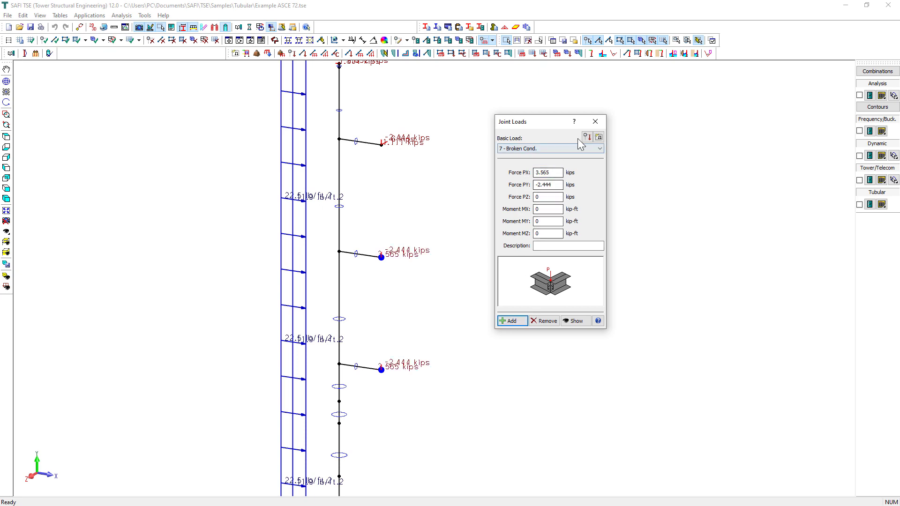
# Close the joint loads editor and show factored ASCE I + W loads without intensity labels.
pyautogui.click(592, 125)
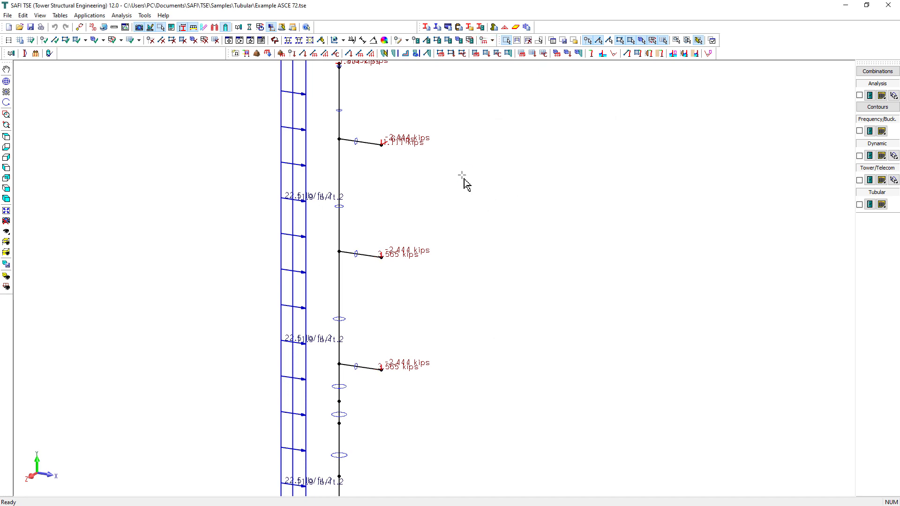
pyautogui.scroll(-3, 456, 192)
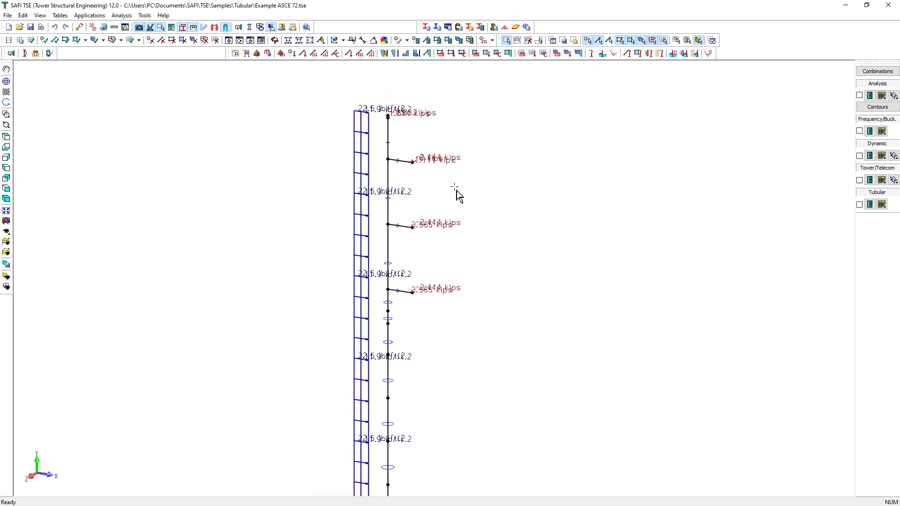
pyautogui.click(6, 287)
pyautogui.click(65, 123)
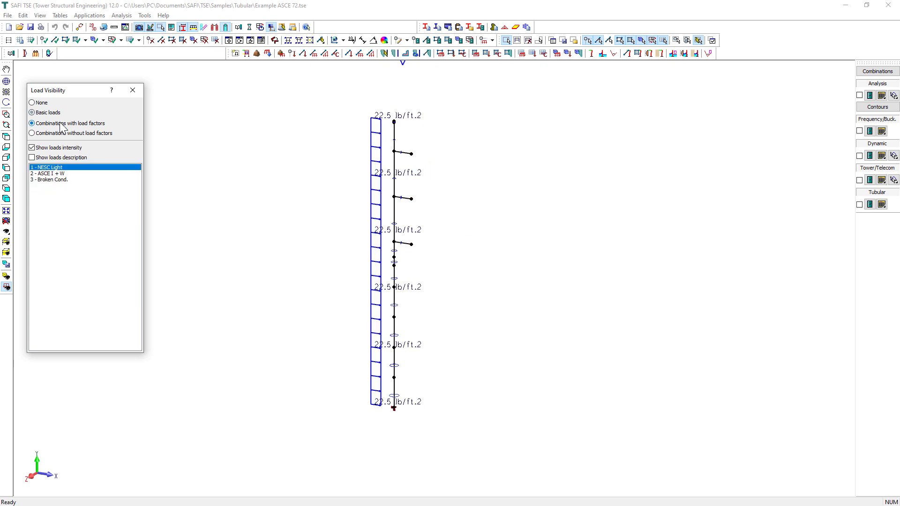
pyautogui.click(57, 174)
pyautogui.click(59, 180)
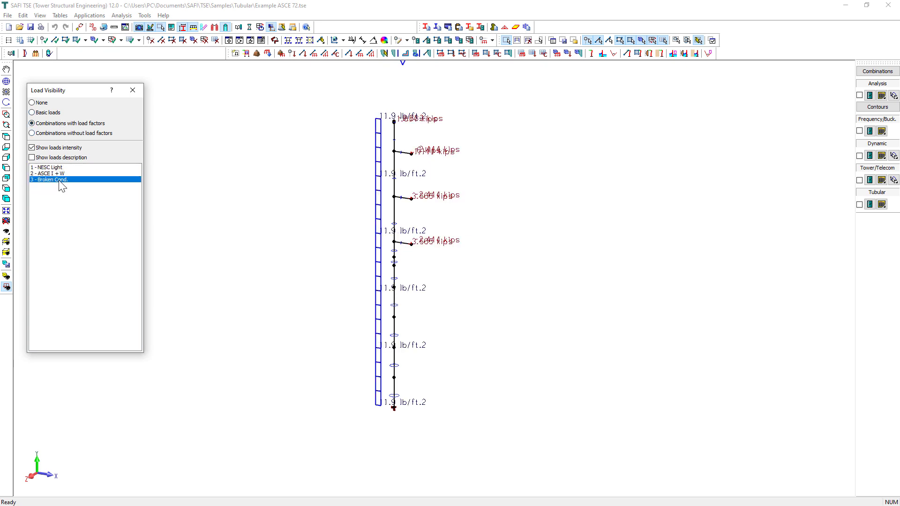
pyautogui.click(41, 148)
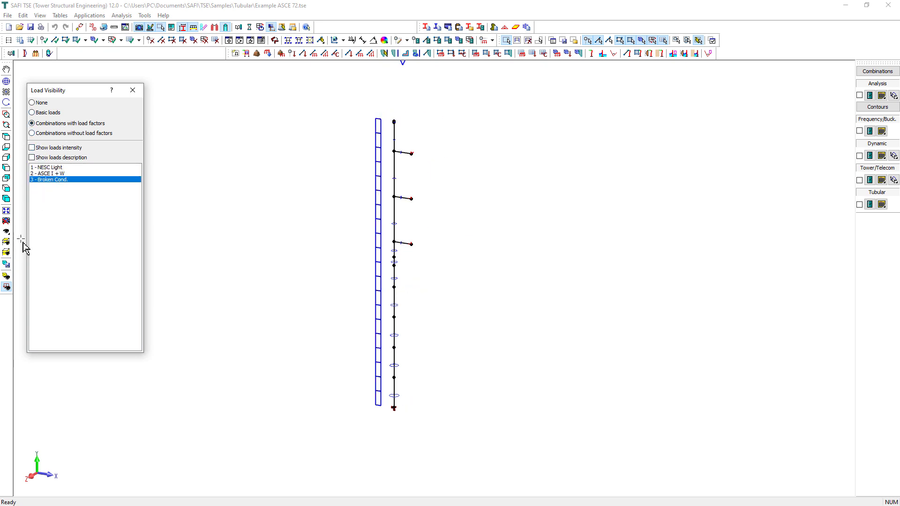
pyautogui.click(7, 211)
pyautogui.click(64, 173)
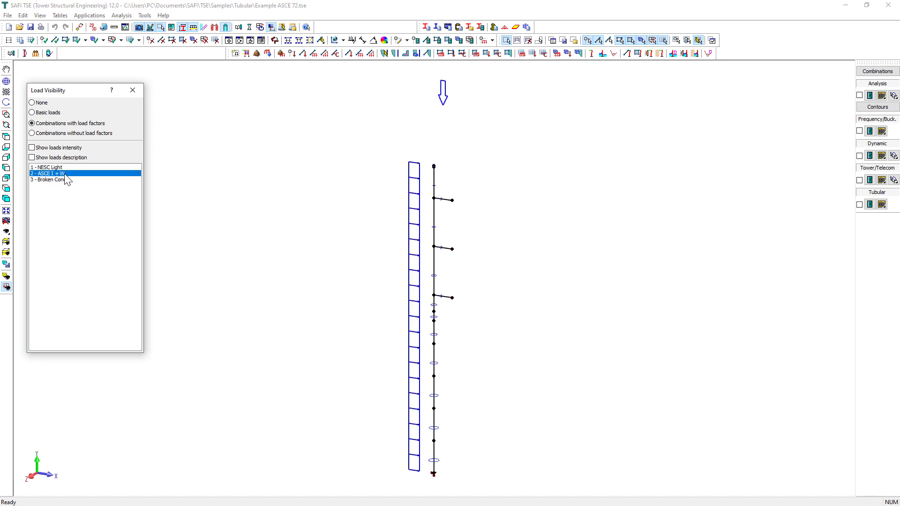
pyautogui.click(66, 179)
pyautogui.click(132, 90)
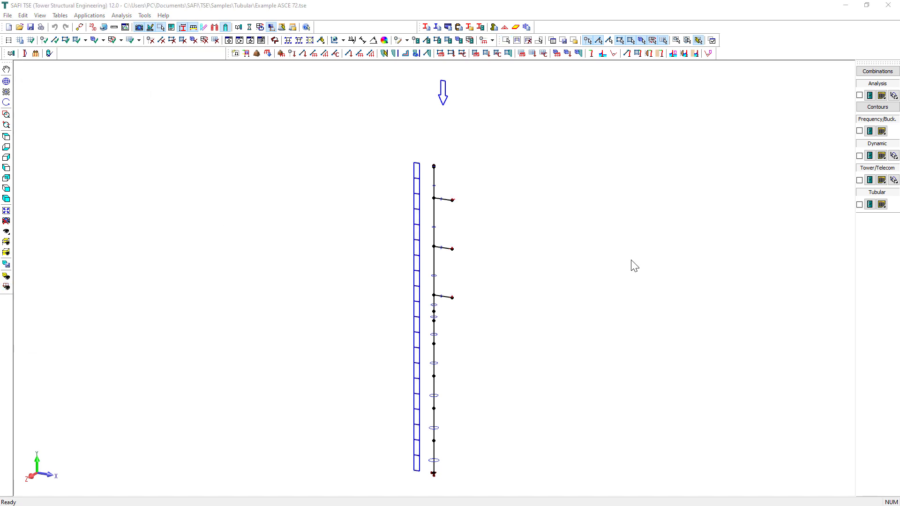
pyautogui.click(632, 53)
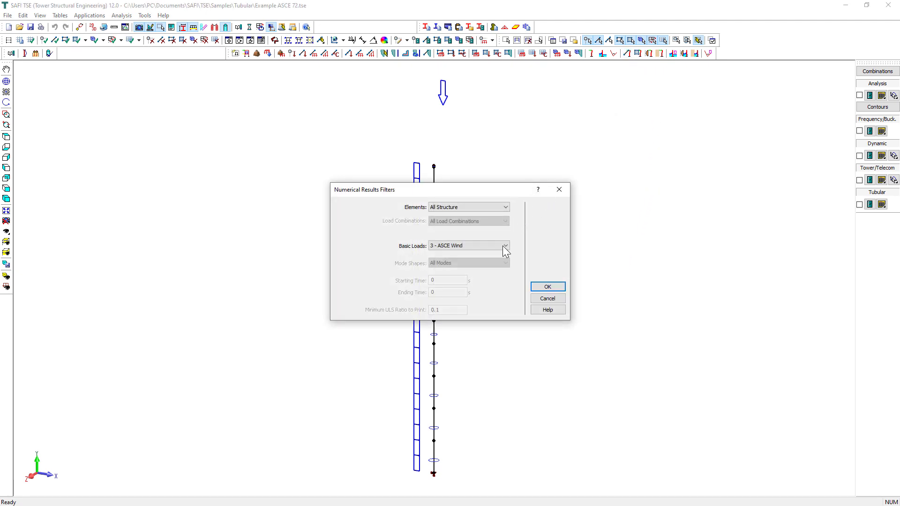
pyautogui.click(504, 246)
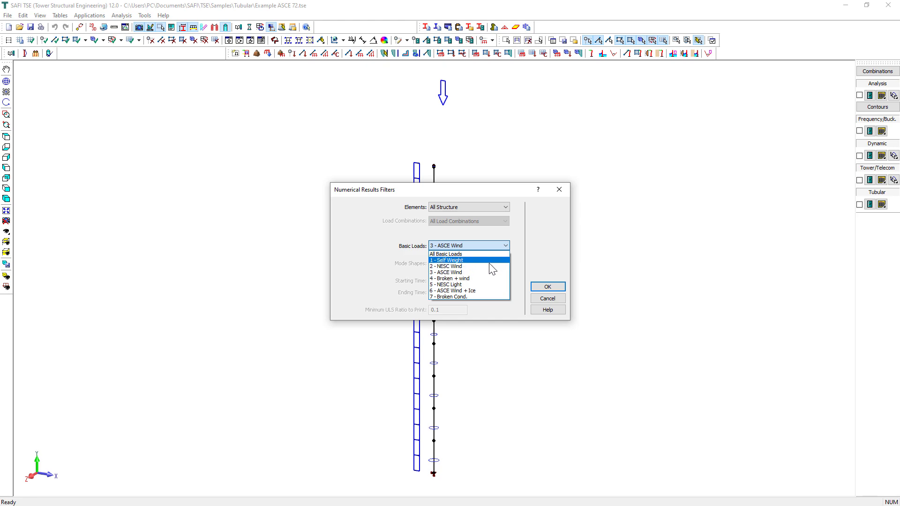
pyautogui.click(468, 265)
pyautogui.click(540, 286)
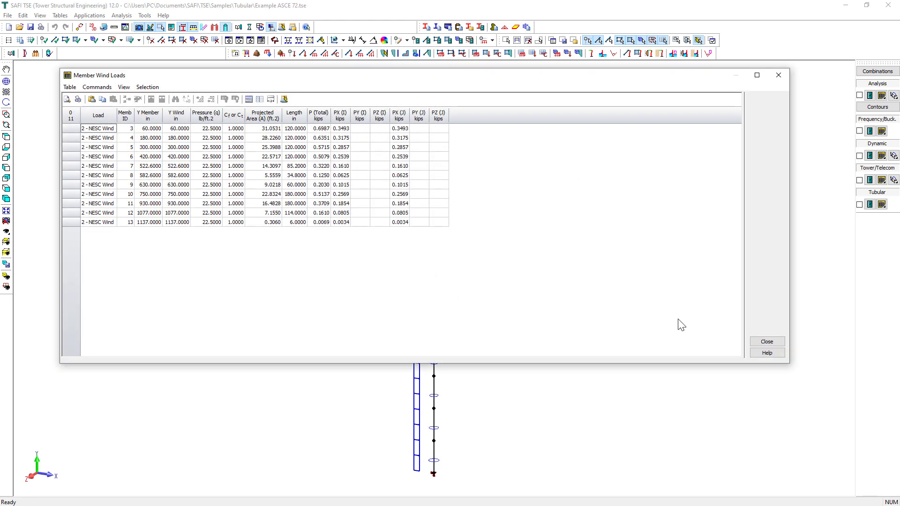
pyautogui.click(764, 341)
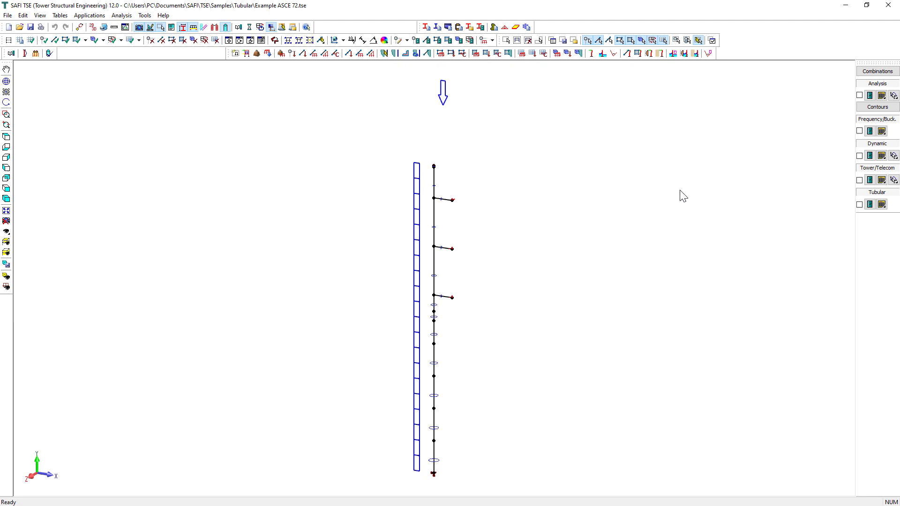
pyautogui.click(626, 53)
pyautogui.click(505, 245)
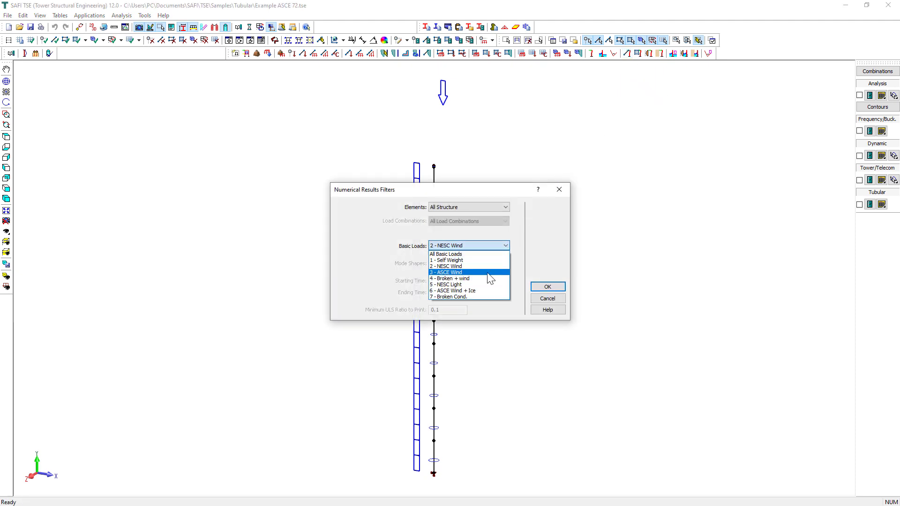
pyautogui.click(490, 279)
pyautogui.click(490, 209)
pyautogui.click(490, 208)
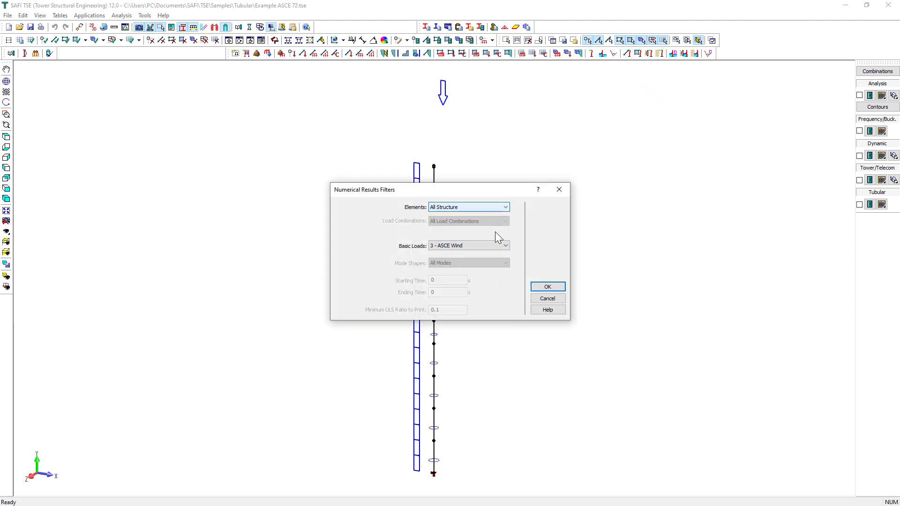
pyautogui.click(497, 245)
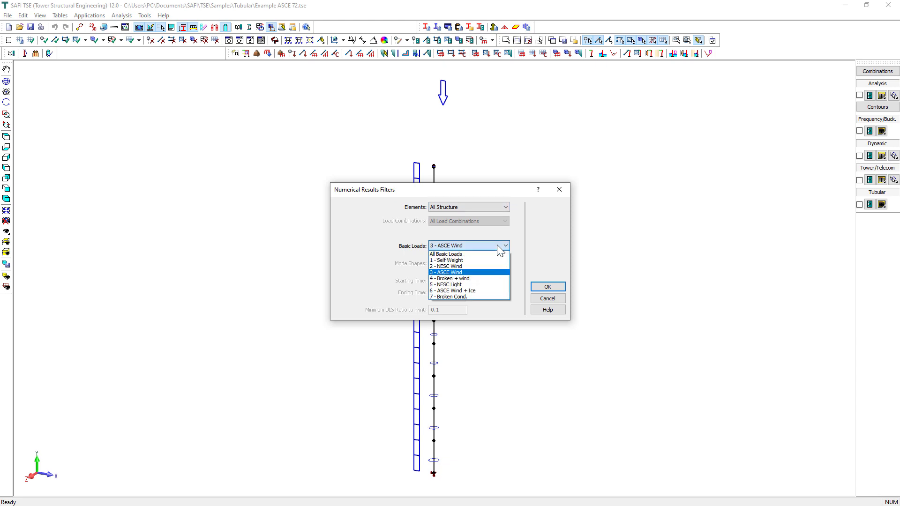
pyautogui.click(497, 247)
pyautogui.click(546, 286)
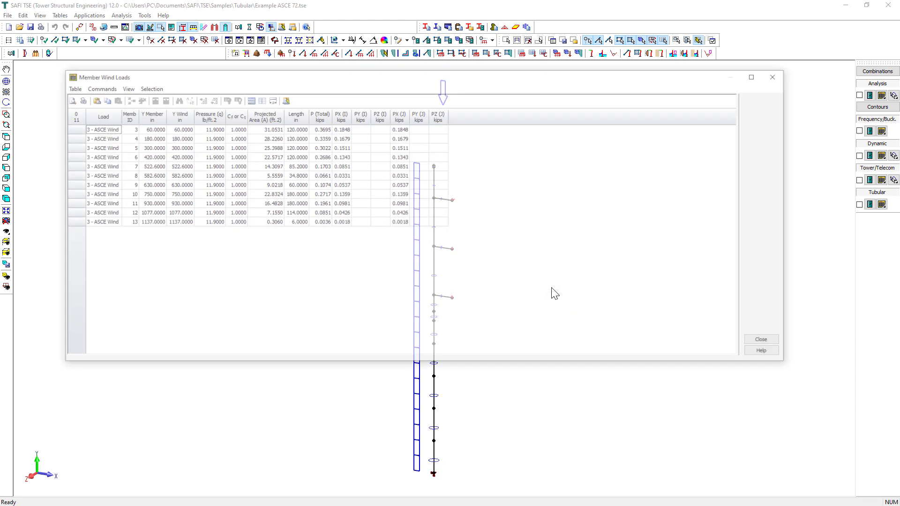
pyautogui.click(761, 340)
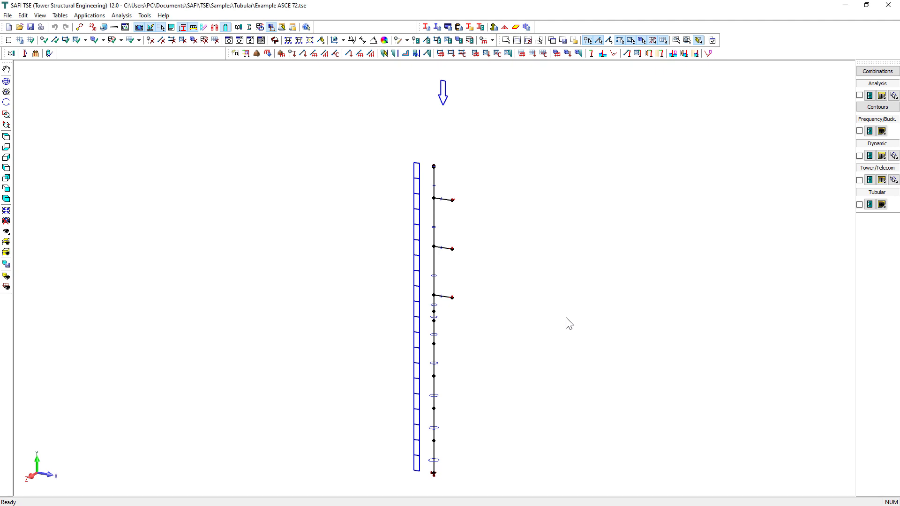
# Run a 20-step static nonlinear analysis with Verification - Tubular (ASCE/SEI 48-11) design.
pyautogui.click(250, 28)
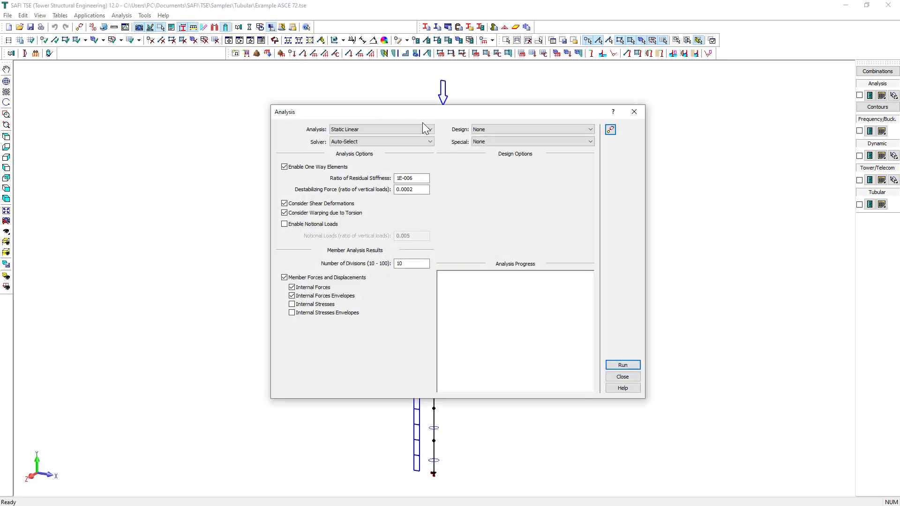
pyautogui.click(494, 130)
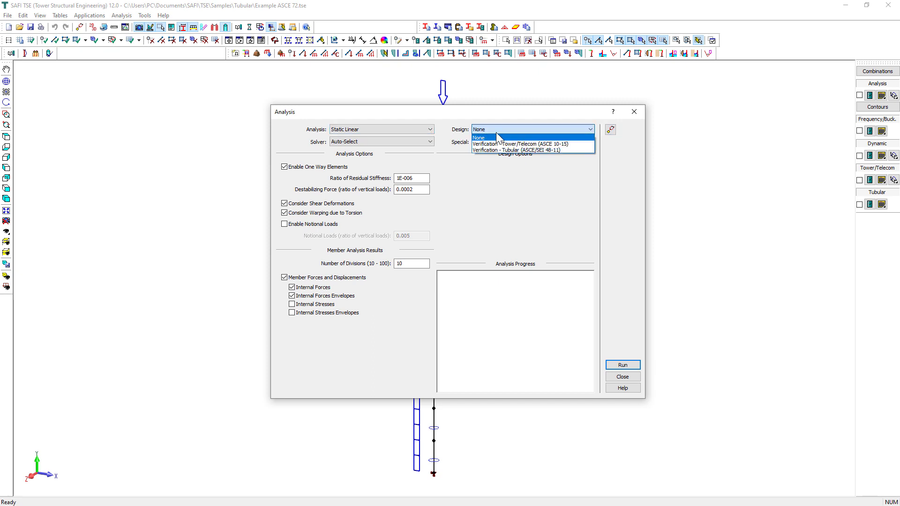
pyautogui.click(554, 151)
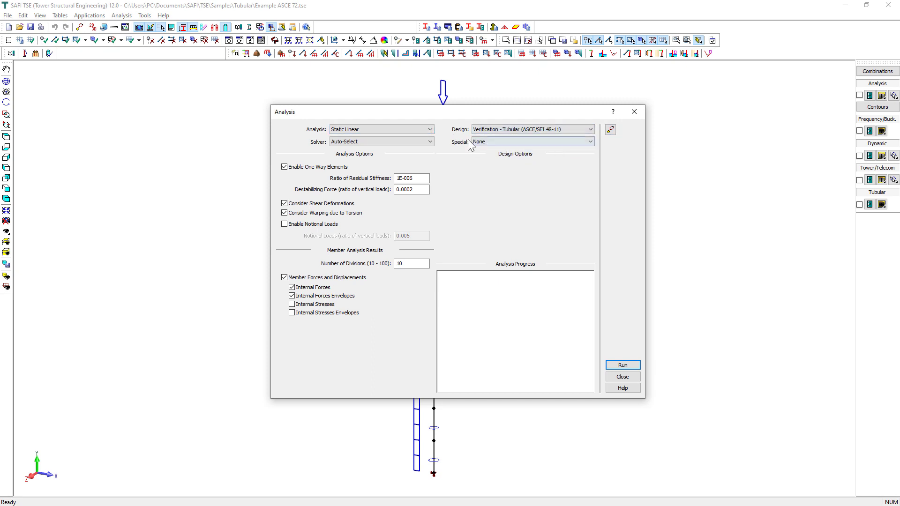
pyautogui.click(429, 129)
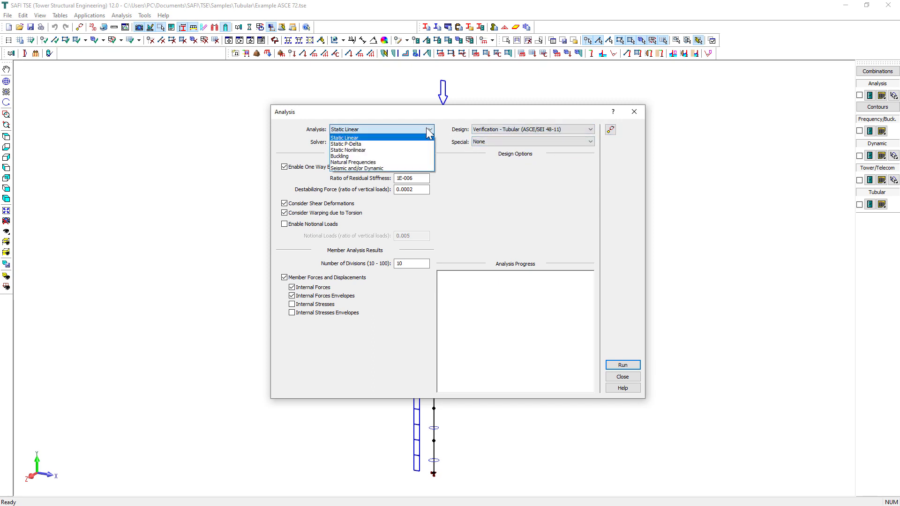
pyautogui.click(414, 151)
pyautogui.moveTo(408, 201); pyautogui.dragTo(395, 205)
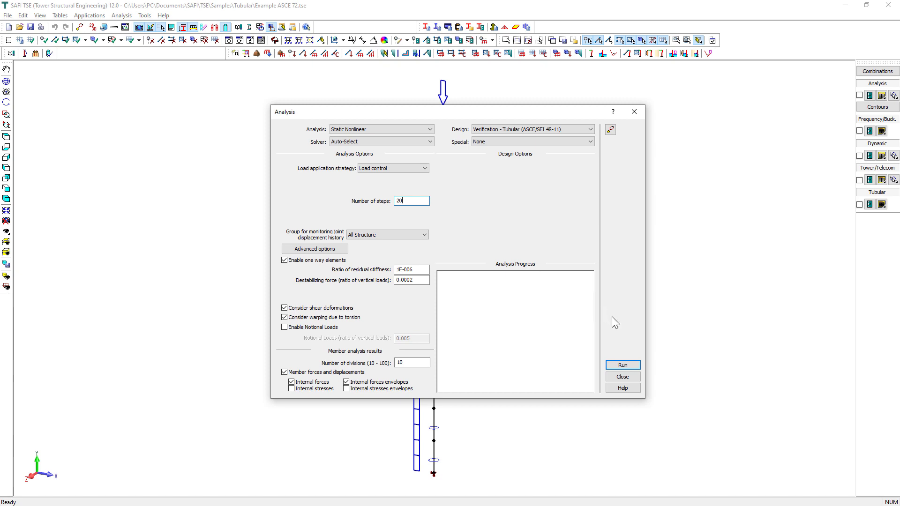
pyautogui.click(429, 131)
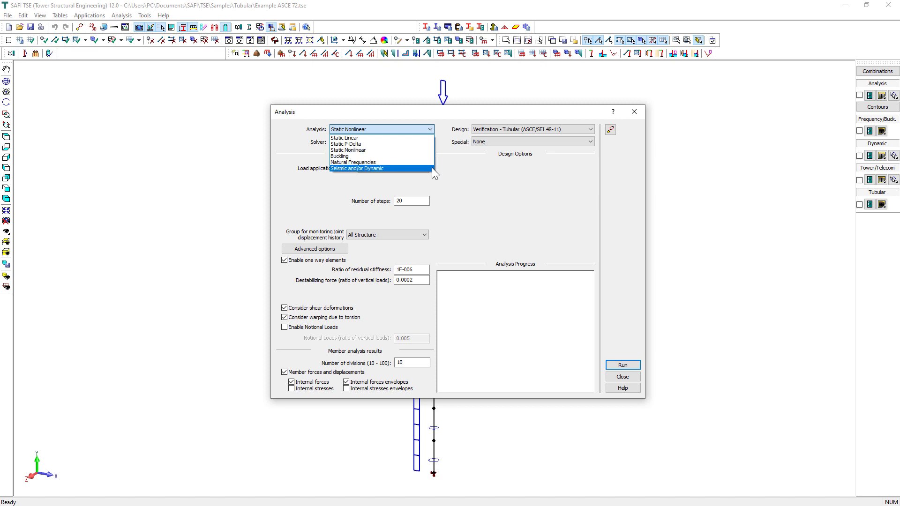
pyautogui.click(488, 195)
pyautogui.press('Return')
pyautogui.press('Return')
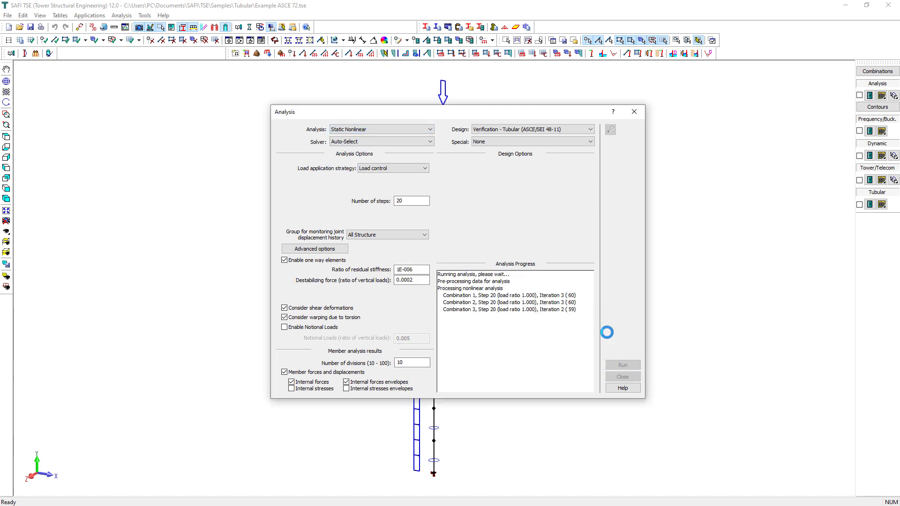
pyautogui.click(622, 378)
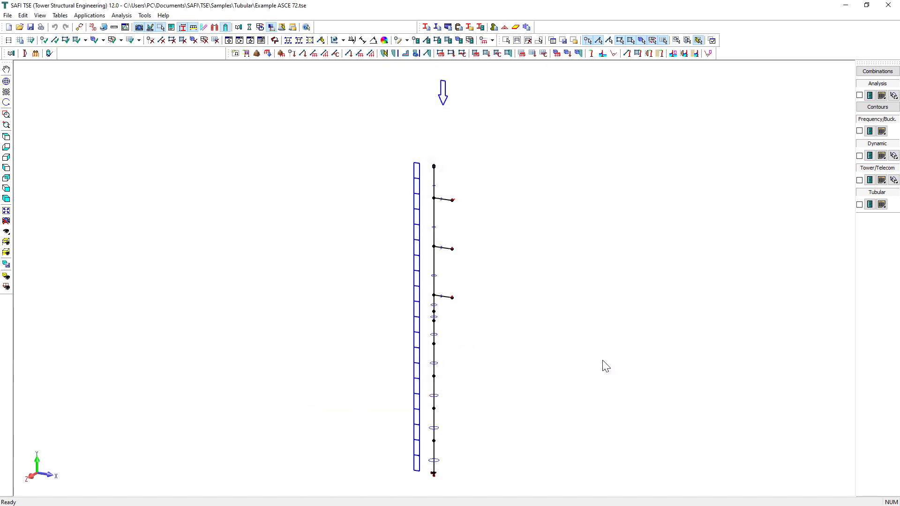
# Set load visibility to None so no loads are drawn.
pyautogui.click(7, 286)
pyautogui.click(45, 104)
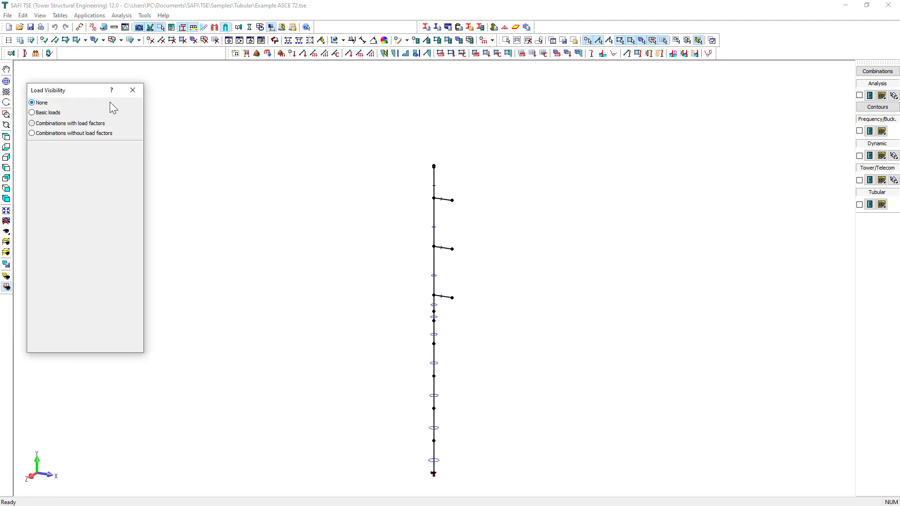
pyautogui.click(132, 90)
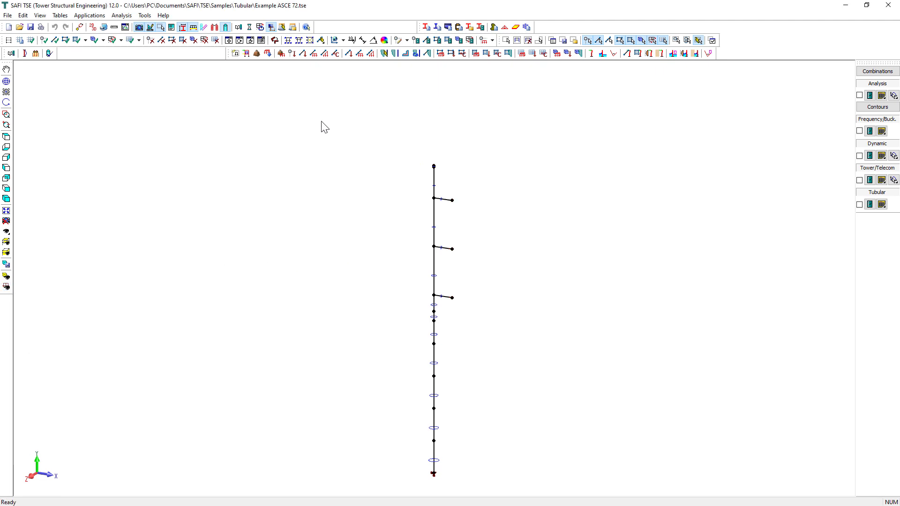
# Keep only combination 1 - NESC Light and display the analysed deformed shape.
pyautogui.click(867, 73)
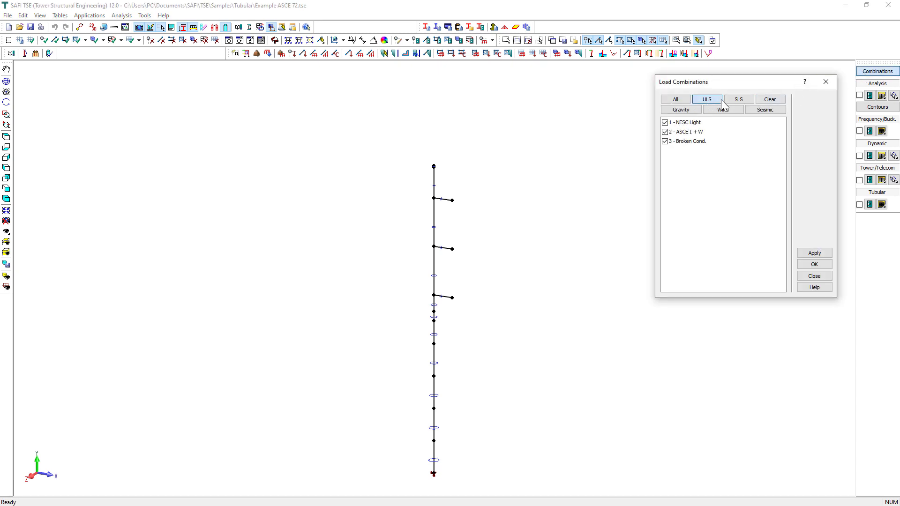
pyautogui.click(675, 99)
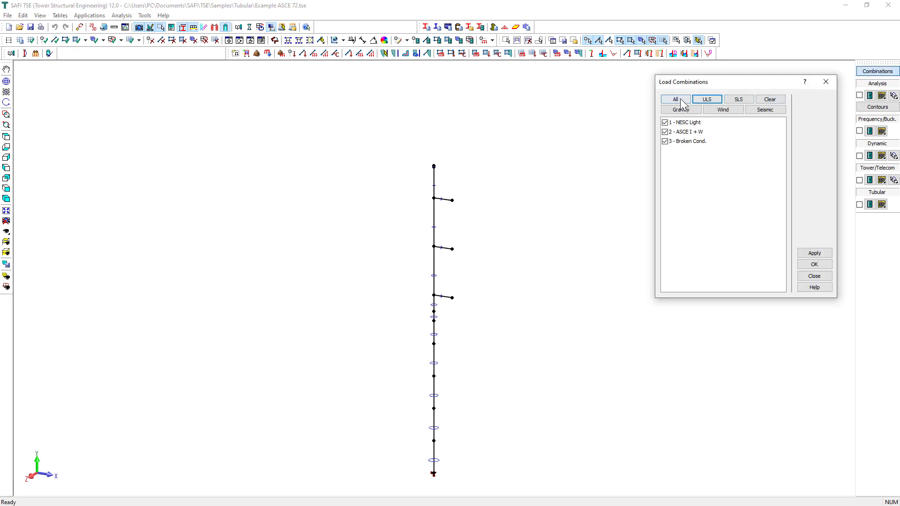
pyautogui.click(665, 133)
pyautogui.click(665, 142)
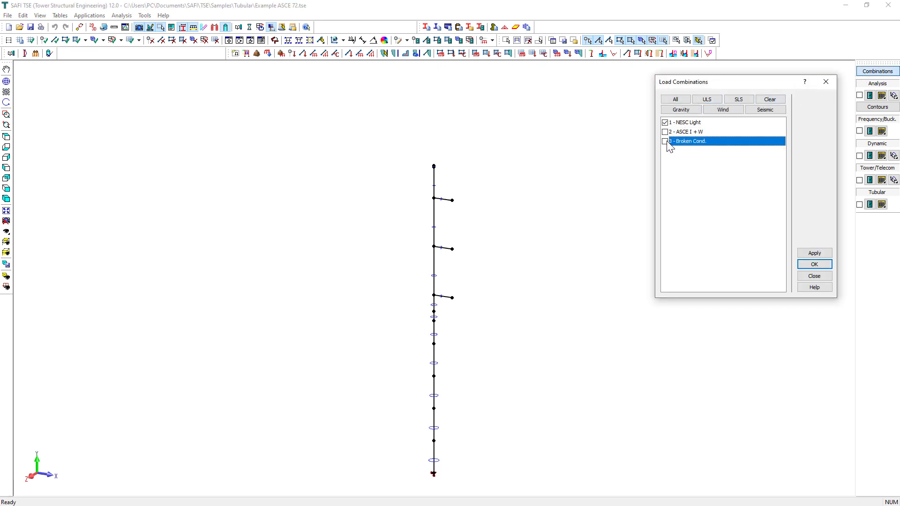
pyautogui.click(810, 254)
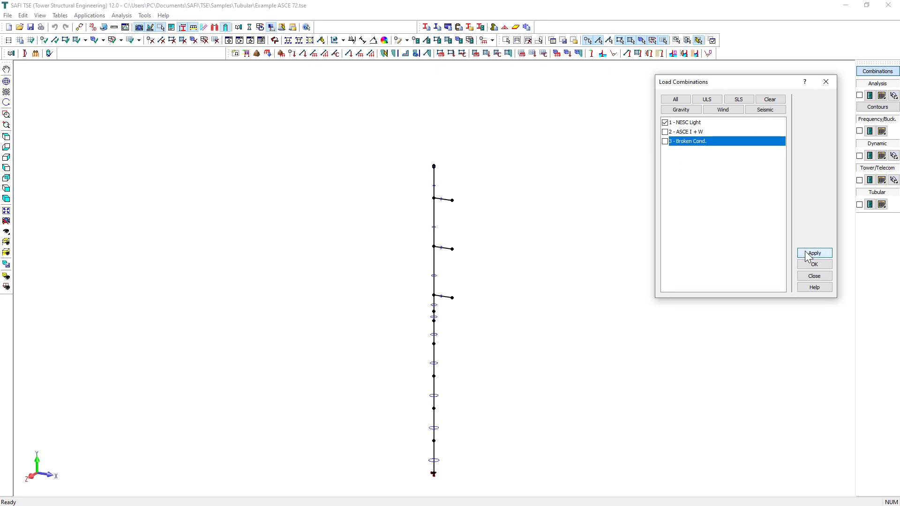
pyautogui.click(860, 96)
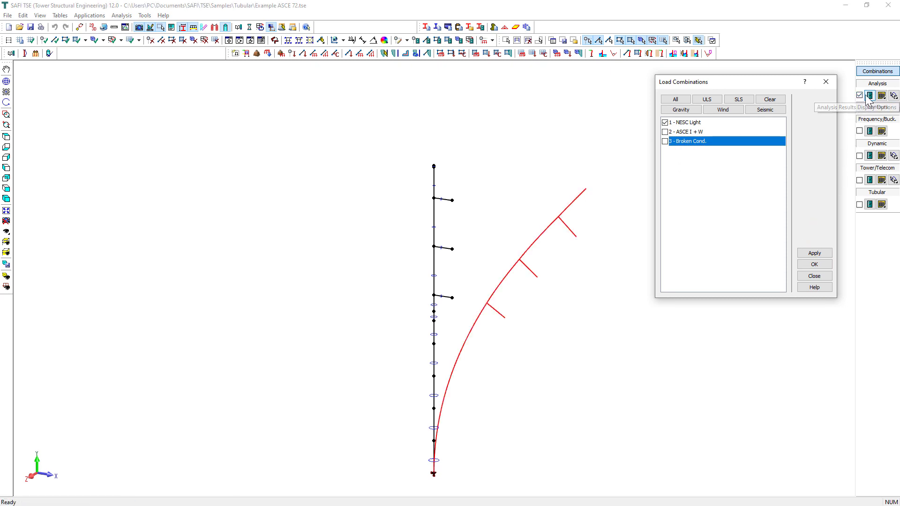
# Display NESC Light results as axial force, then Mz moment diagrams, ending with base reactions.
pyautogui.click(869, 96)
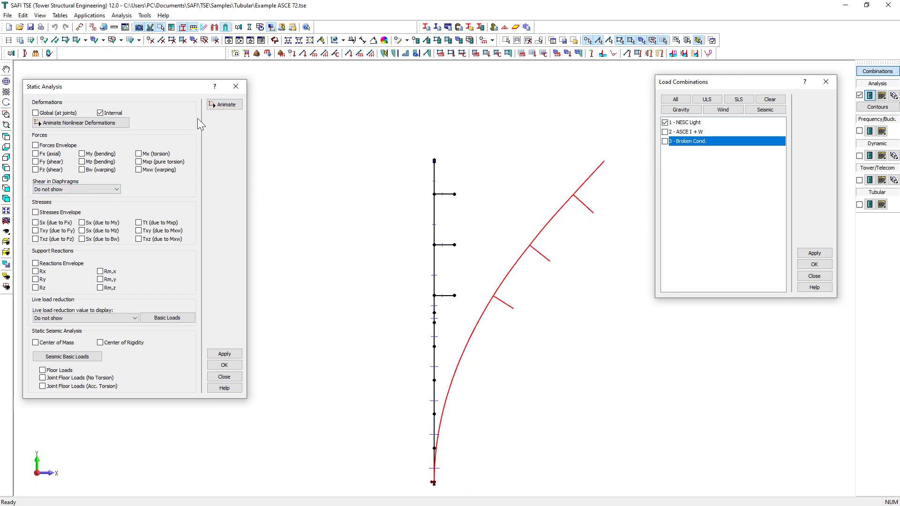
pyautogui.click(37, 154)
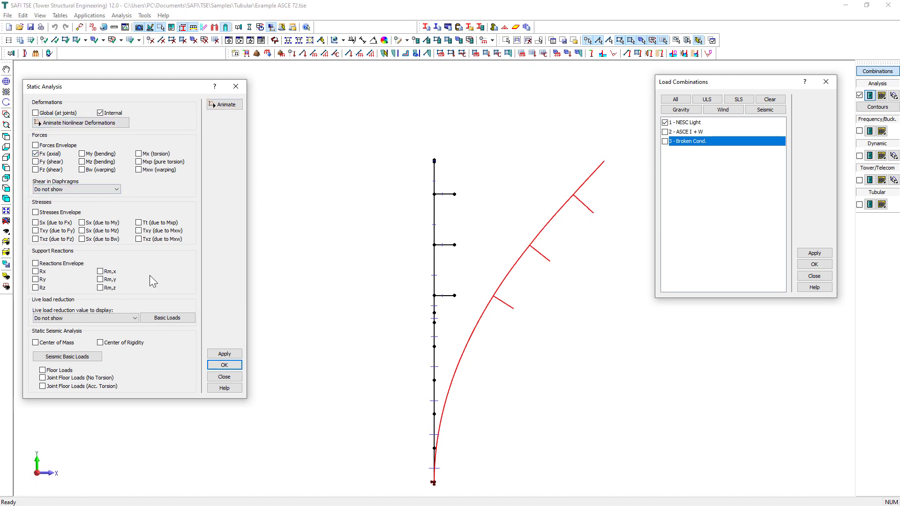
pyautogui.click(223, 354)
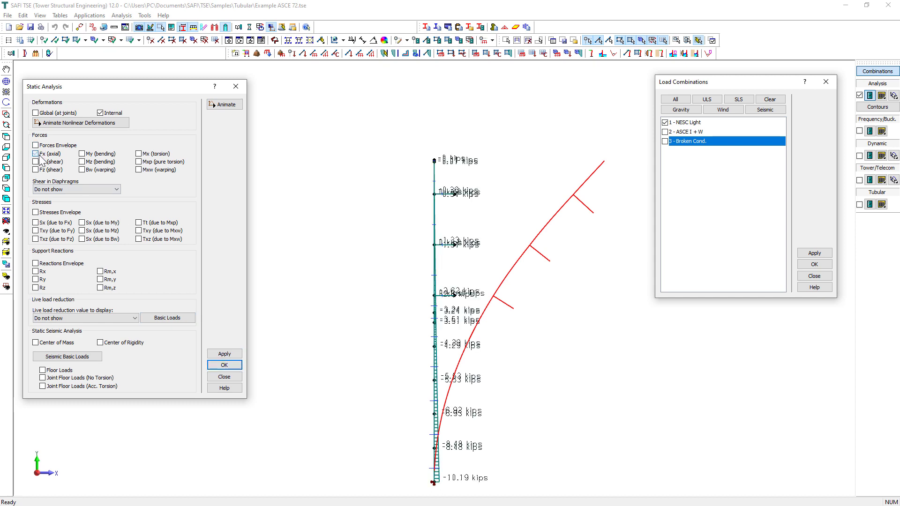
pyautogui.click(223, 354)
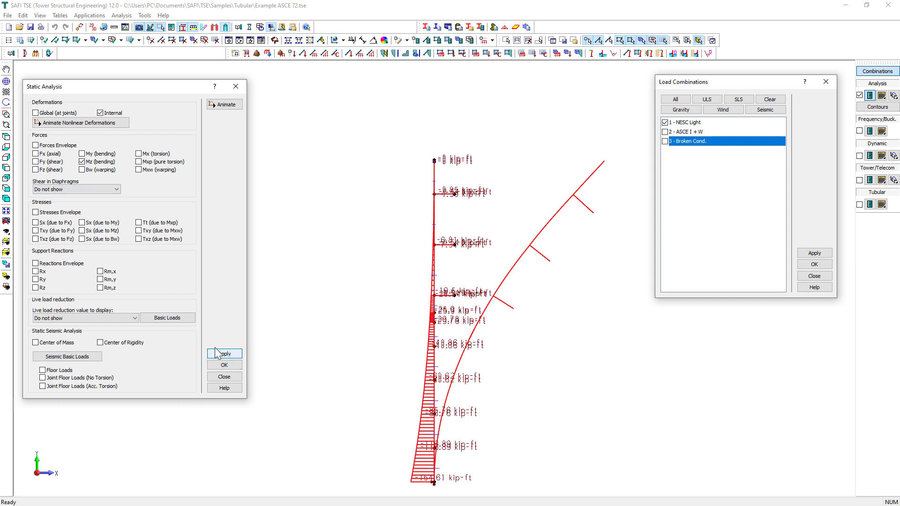
pyautogui.click(82, 162)
pyautogui.click(210, 354)
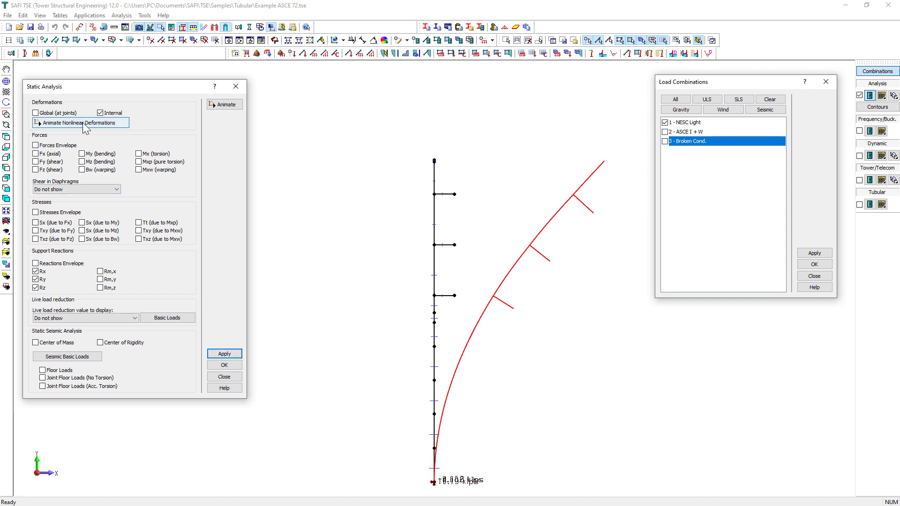
# Play the deformation animation, step through the nonlinear increments, then close both windows.
pyautogui.click(225, 105)
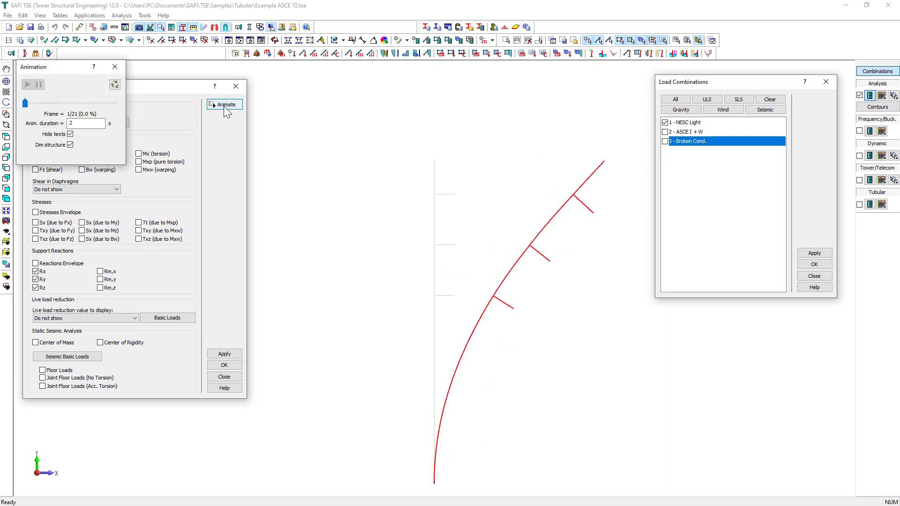
pyautogui.click(118, 67)
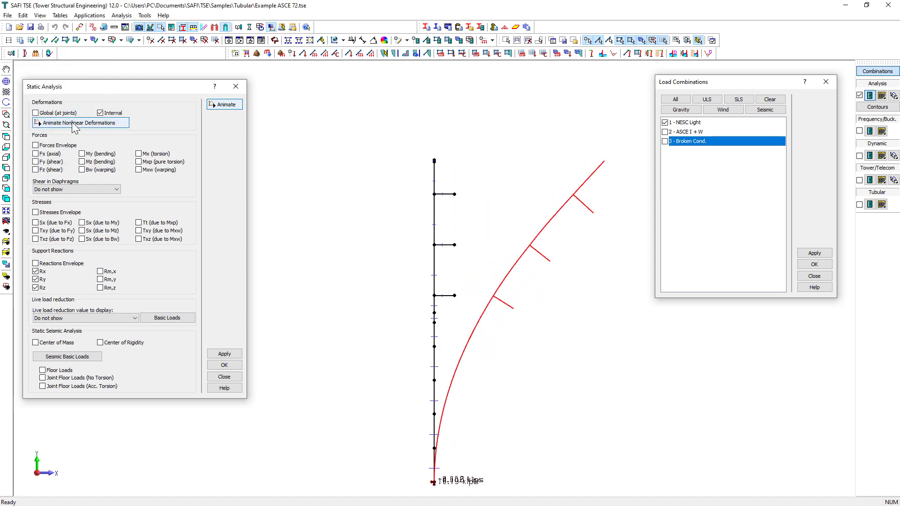
pyautogui.click(70, 124)
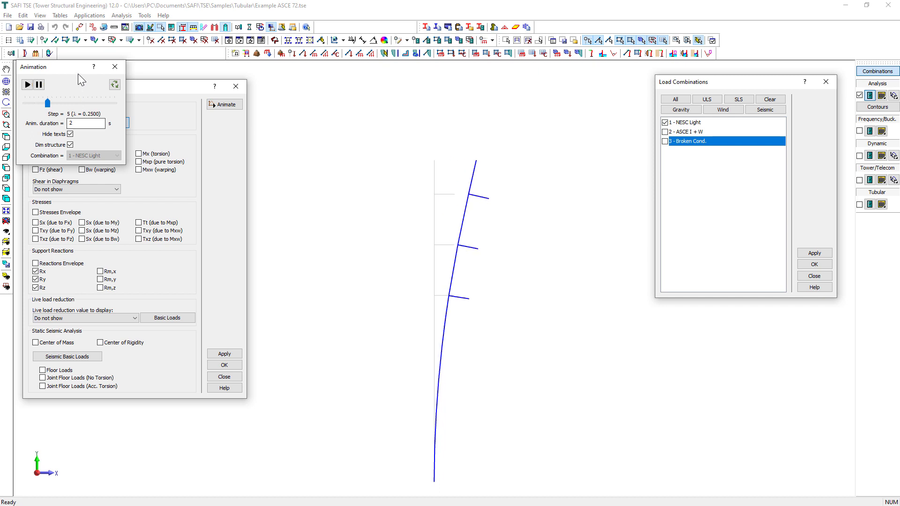
pyautogui.moveTo(109, 97); pyautogui.dragTo(121, 113)
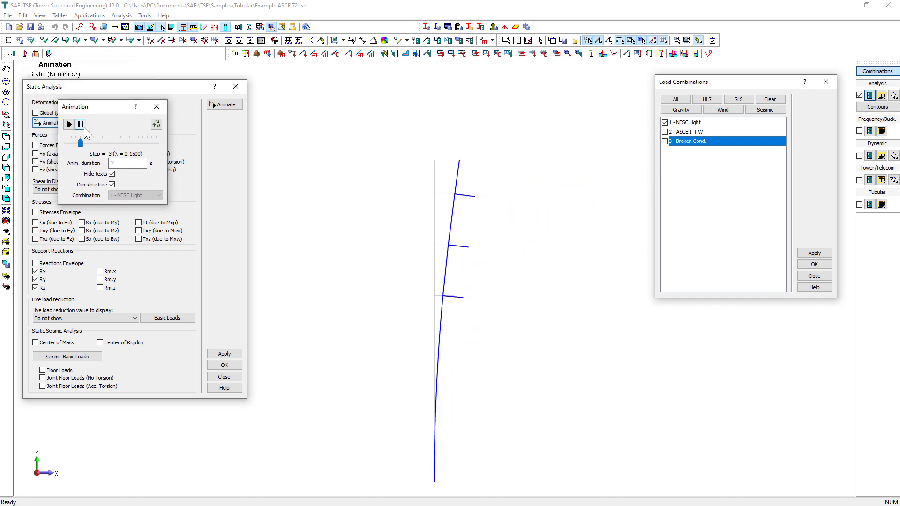
pyautogui.moveTo(98, 142); pyautogui.dragTo(151, 159)
pyautogui.click(157, 106)
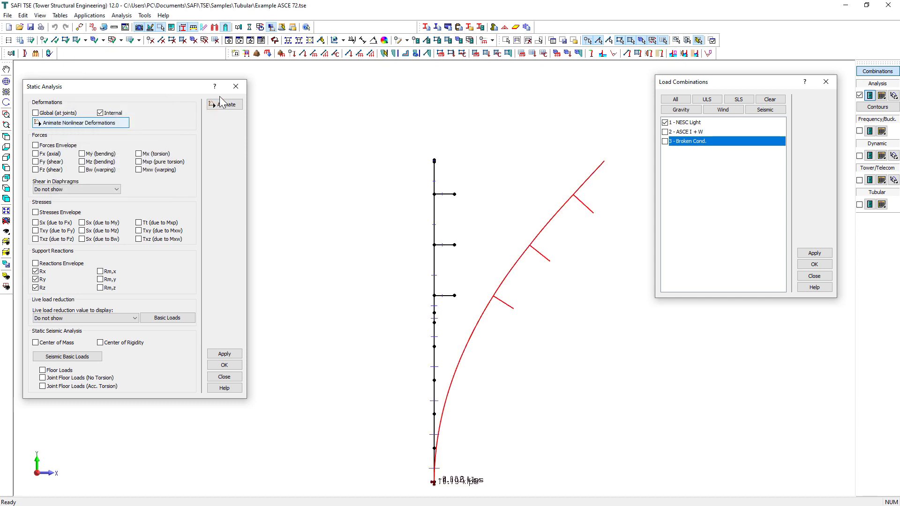
pyautogui.click(235, 89)
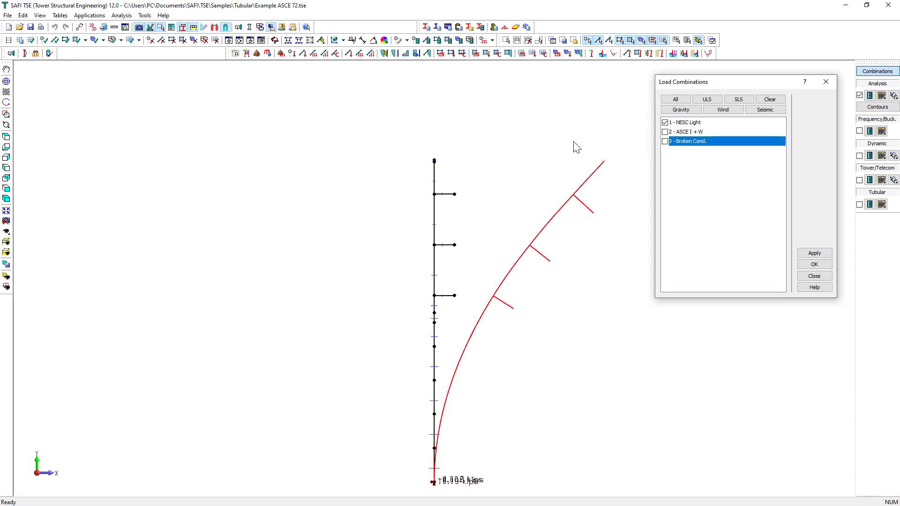
# Confirm the combination choice and review the reactions summary table.
pyautogui.click(814, 264)
pyautogui.click(881, 95)
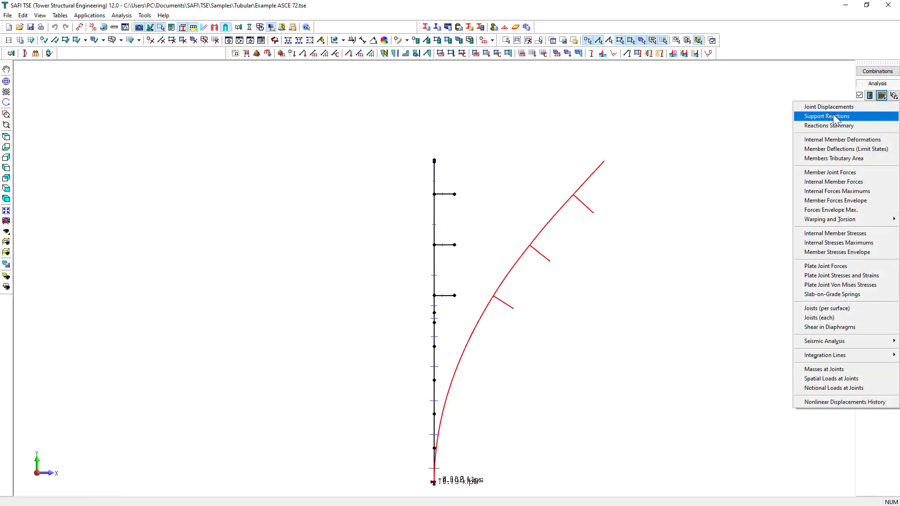
pyautogui.click(802, 126)
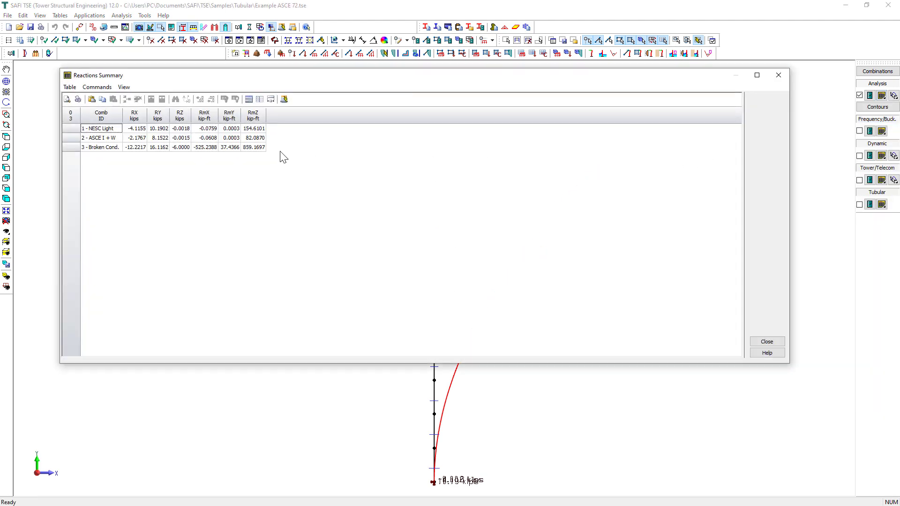
pyautogui.click(767, 341)
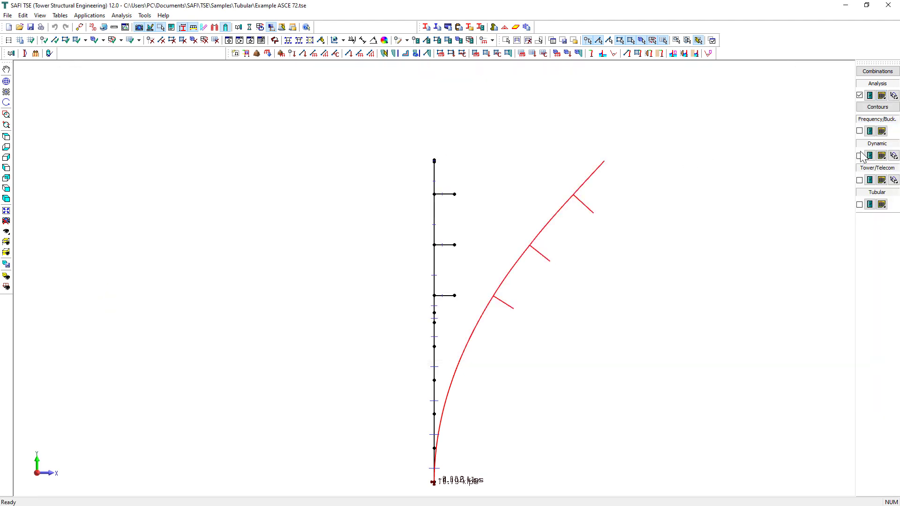
# Review the joint displacements table for the whole structure.
pyautogui.click(882, 96)
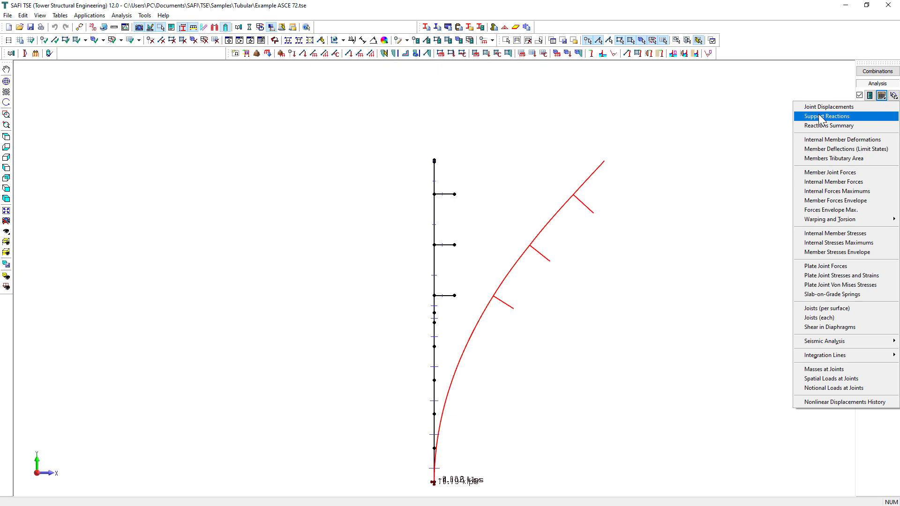
pyautogui.click(825, 107)
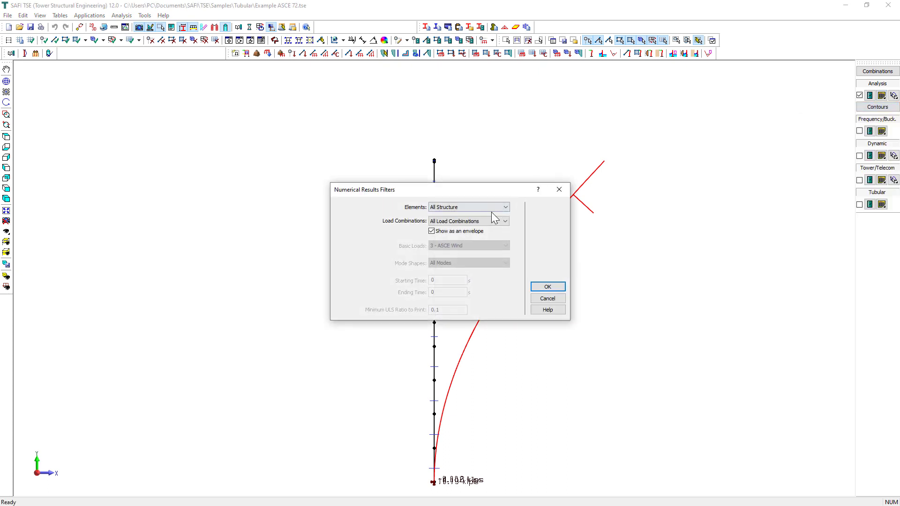
pyautogui.click(491, 210)
pyautogui.click(490, 209)
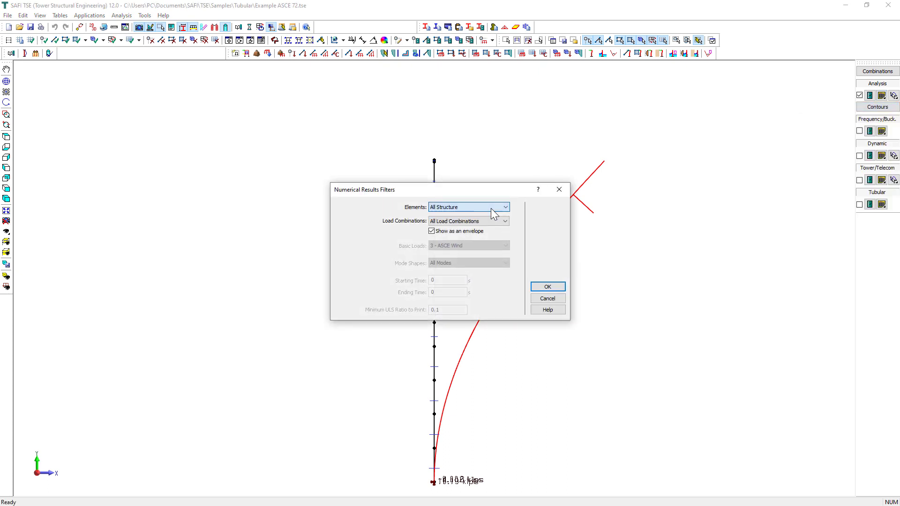
pyautogui.click(543, 287)
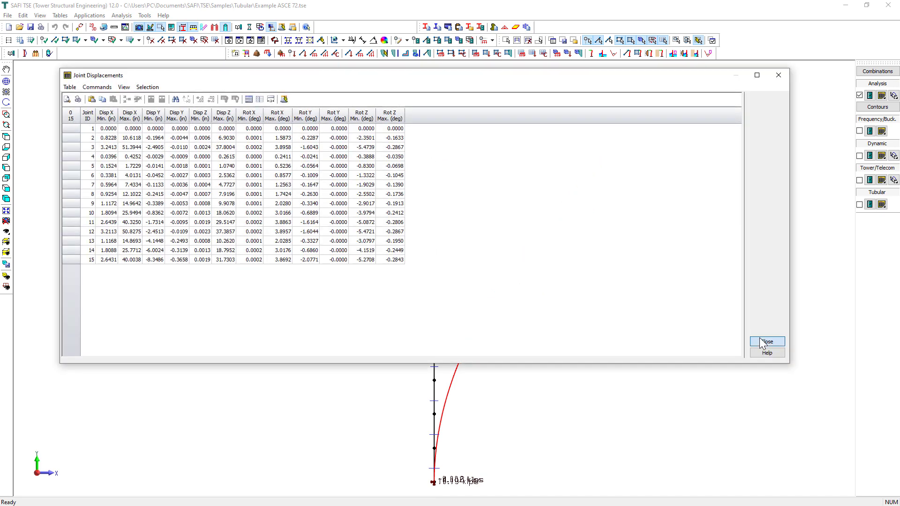
pyautogui.click(764, 343)
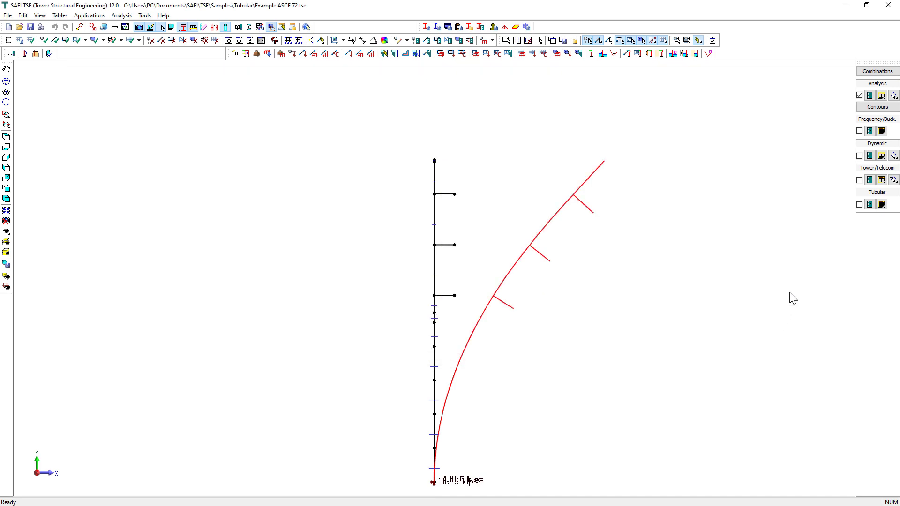
pyautogui.click(894, 95)
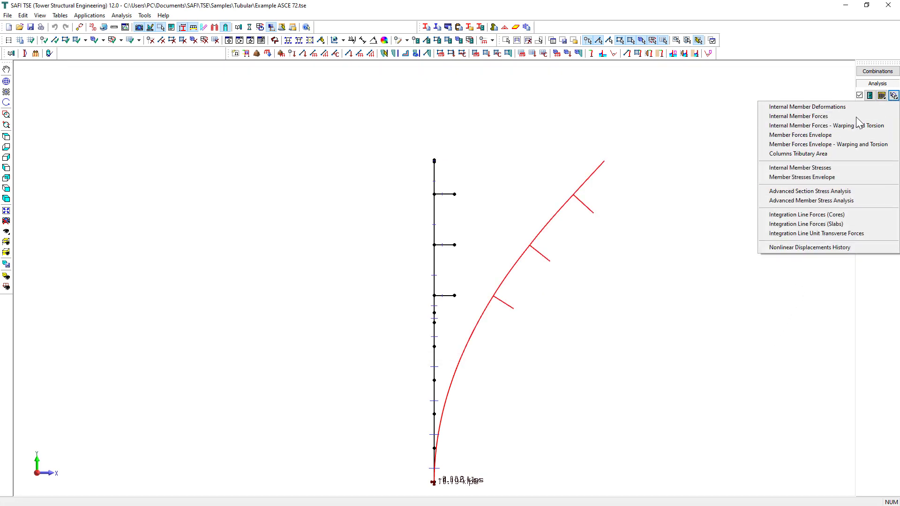
# Chart member M3's internal forces with the table hidden, cycling through Fx, Fy and Fz.
pyautogui.click(815, 118)
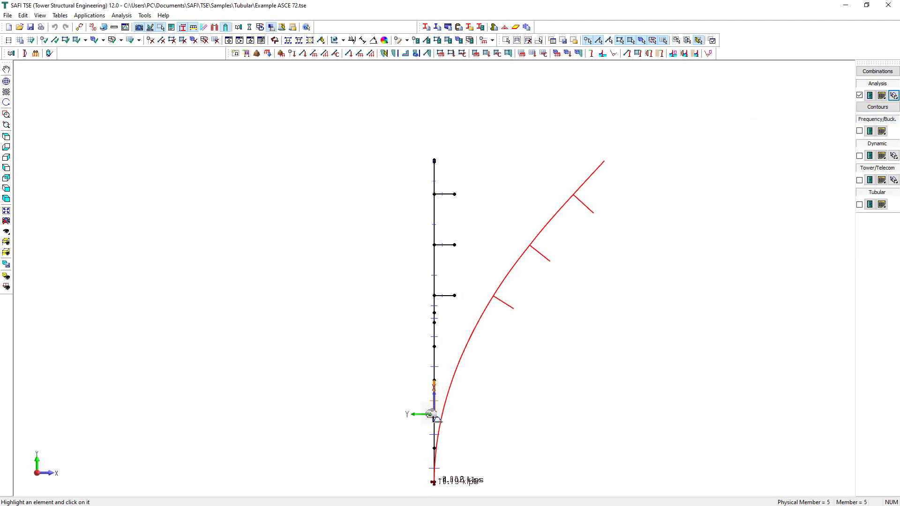
pyautogui.click(435, 458)
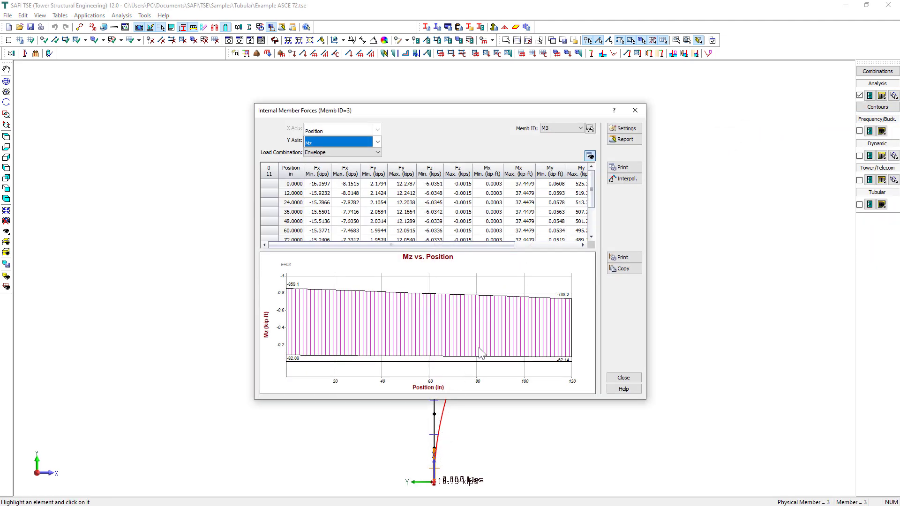
pyautogui.click(590, 156)
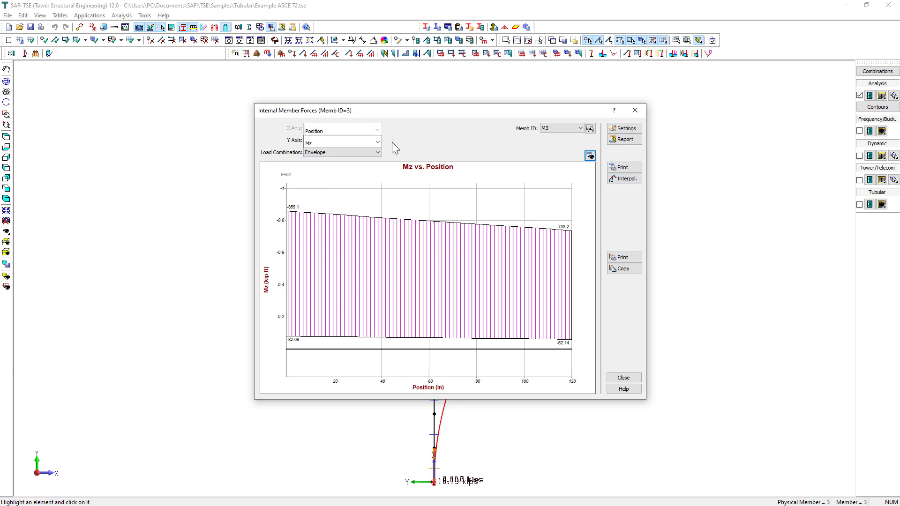
pyautogui.click(376, 147)
pyautogui.click(360, 155)
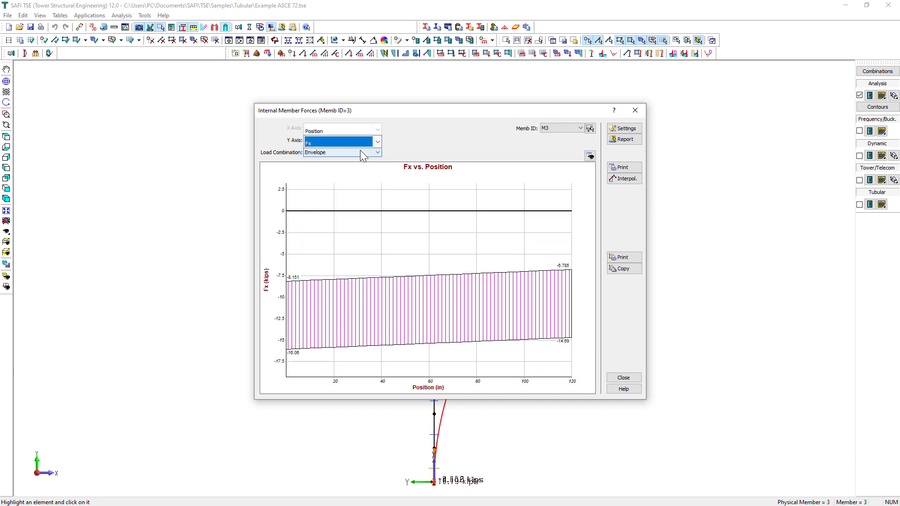
pyautogui.click(363, 143)
pyautogui.click(355, 164)
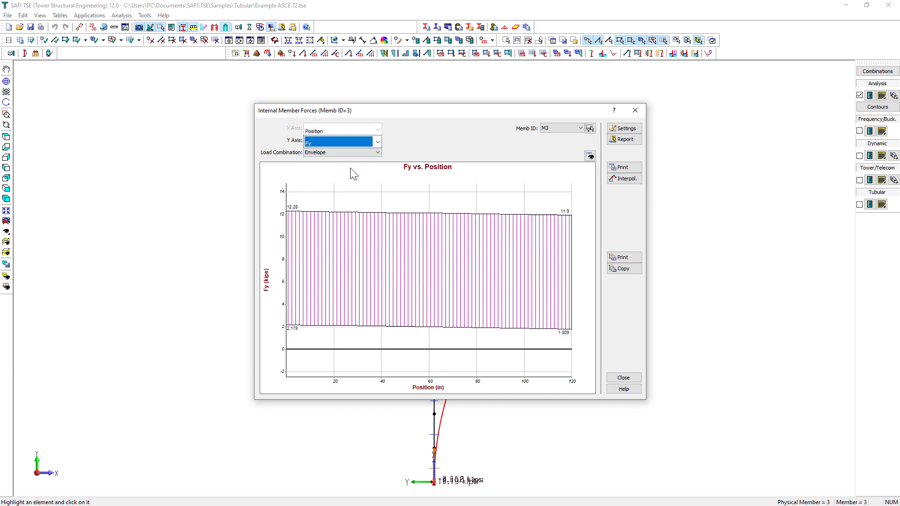
pyautogui.press('Down')
pyautogui.press('Down')
pyautogui.press('Down')
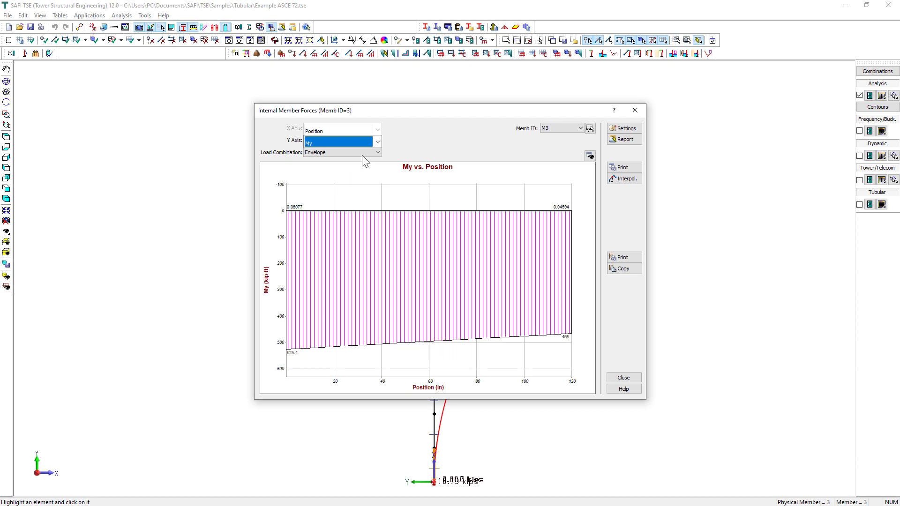
pyautogui.click(628, 129)
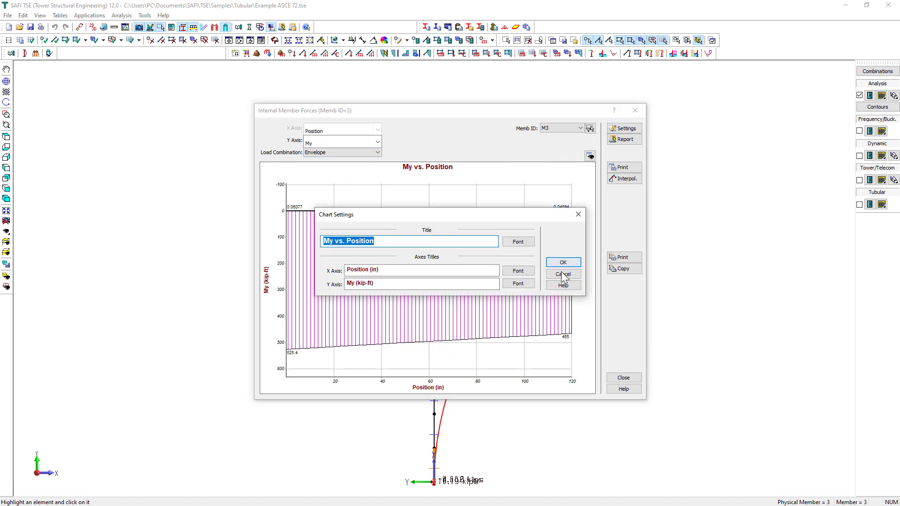
pyautogui.click(562, 273)
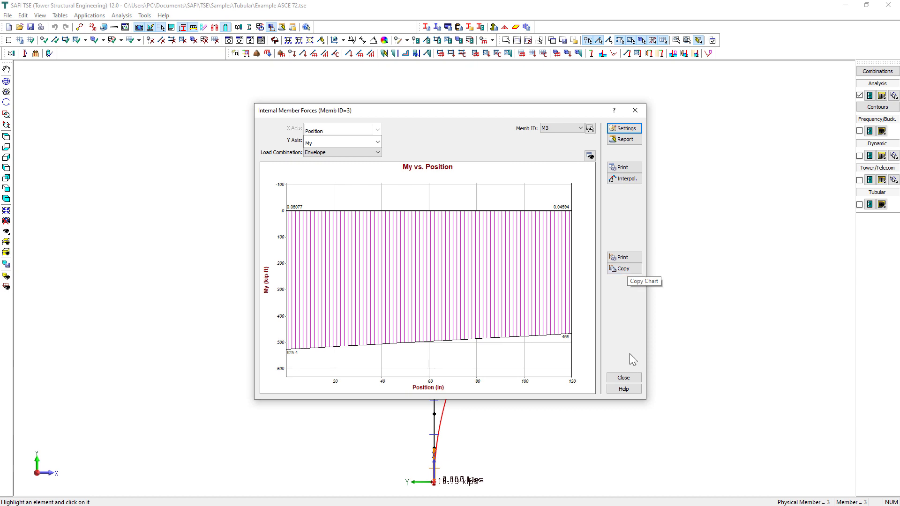
# Replace member forces and deformed shape with tubular ratios on solid sections for all load combinations.
pyautogui.click(630, 380)
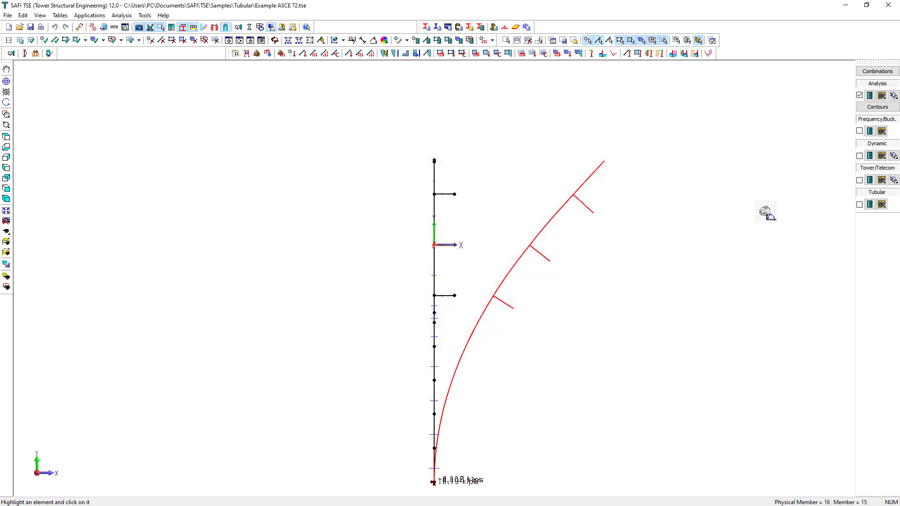
pyautogui.click(860, 95)
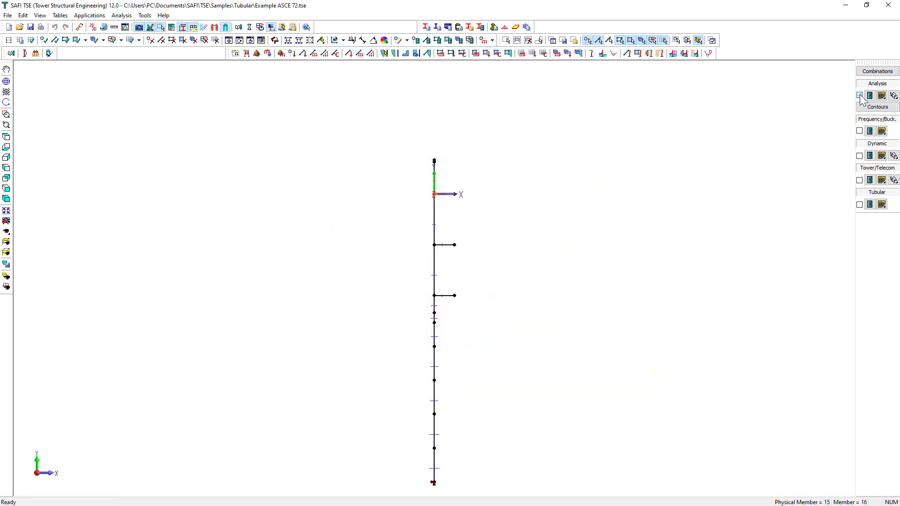
pyautogui.click(860, 205)
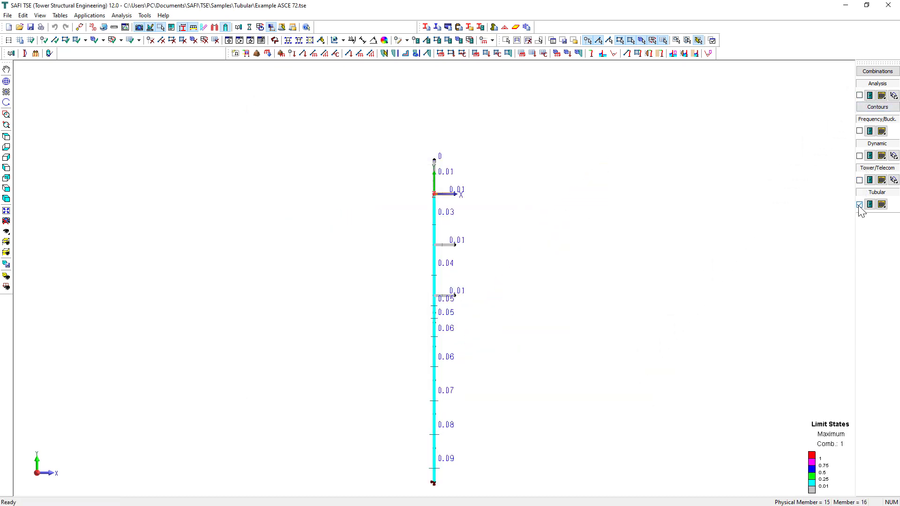
pyautogui.click(6, 278)
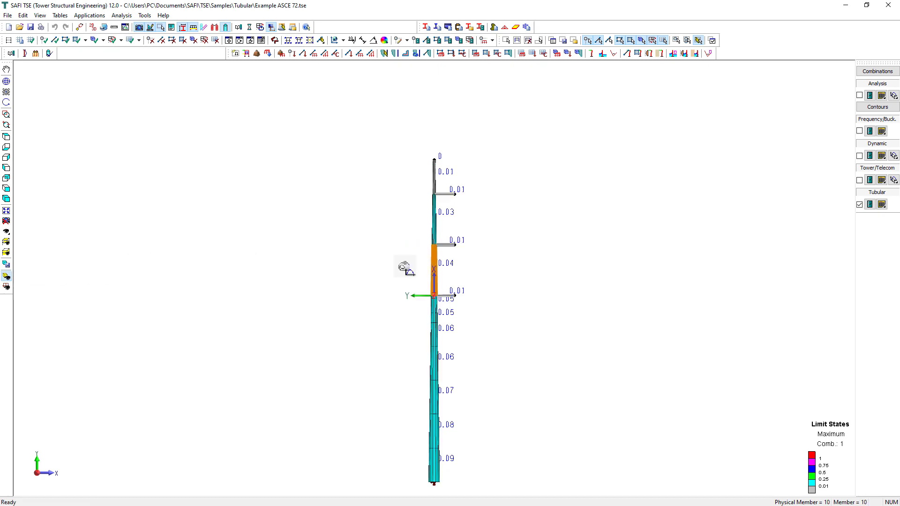
pyautogui.click(877, 71)
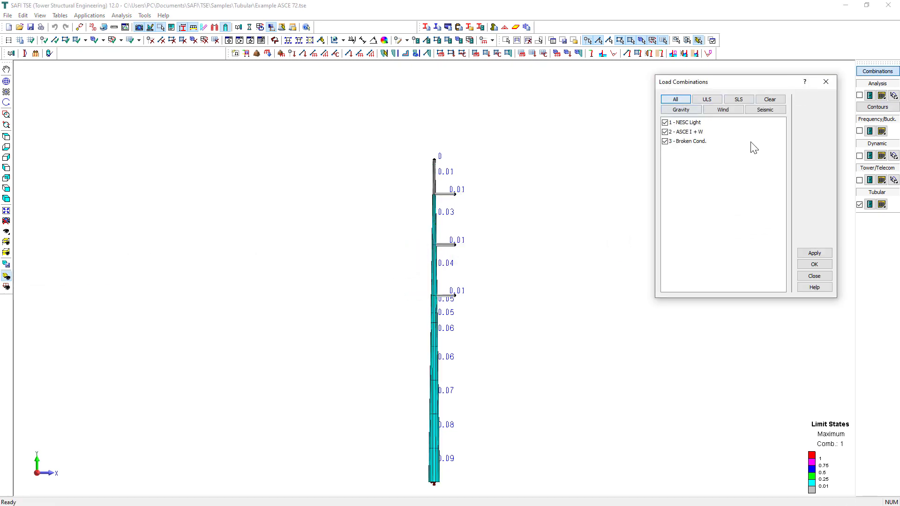
pyautogui.click(814, 253)
pyautogui.click(814, 276)
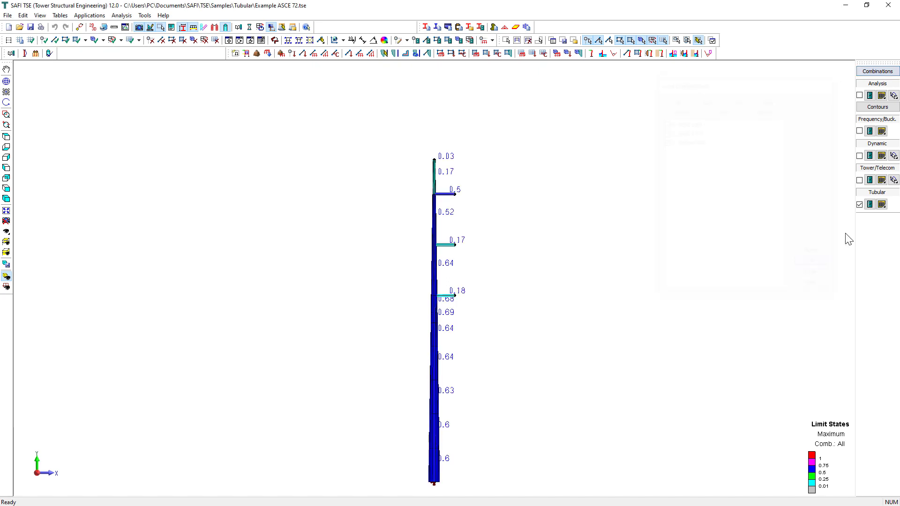
# Show only the Compression limit-state ratios on the tower.
pyautogui.click(870, 205)
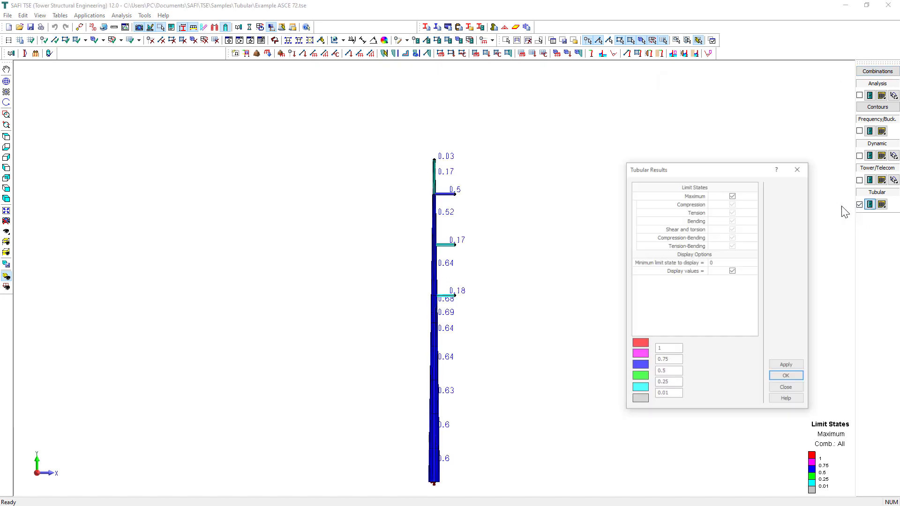
pyautogui.click(733, 195)
pyautogui.click(745, 186)
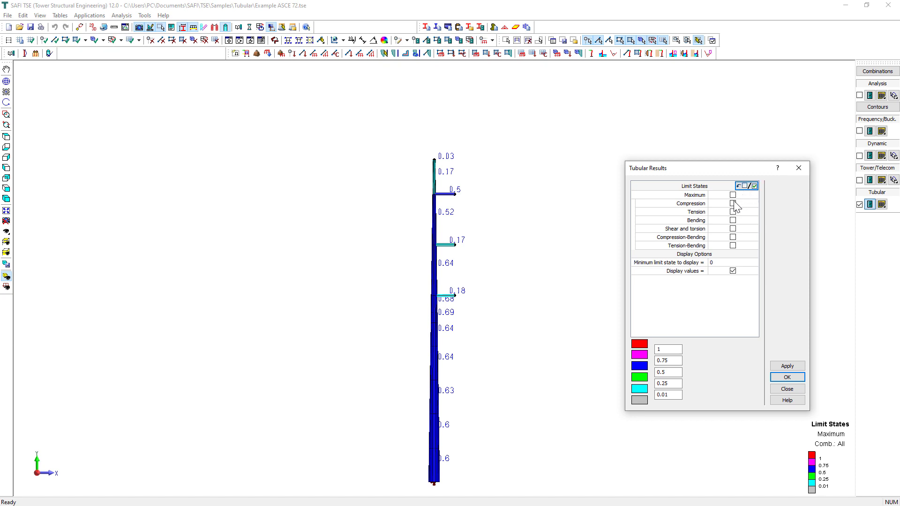
pyautogui.click(733, 203)
pyautogui.click(787, 368)
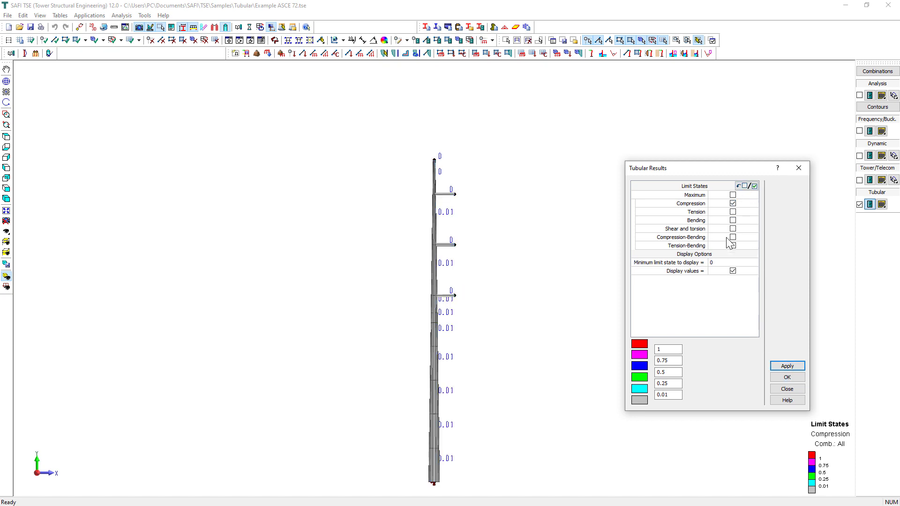
# Switch to Bending limit-state ratios (up to 0.82), then clear Bending and close the settings.
pyautogui.click(733, 205)
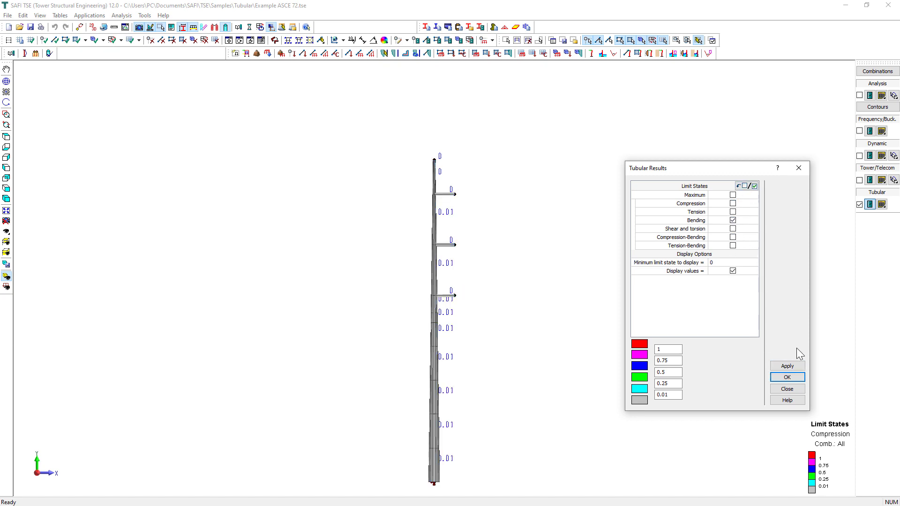
pyautogui.click(784, 366)
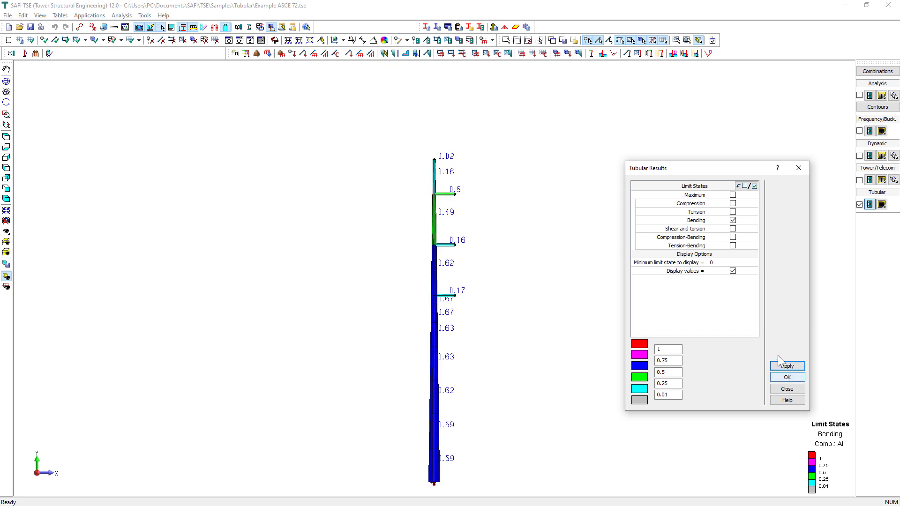
pyautogui.click(733, 221)
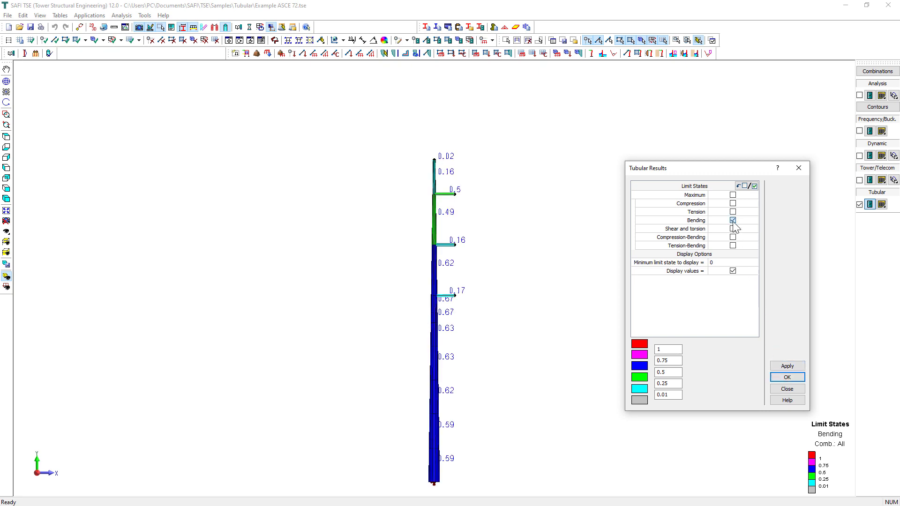
pyautogui.click(787, 377)
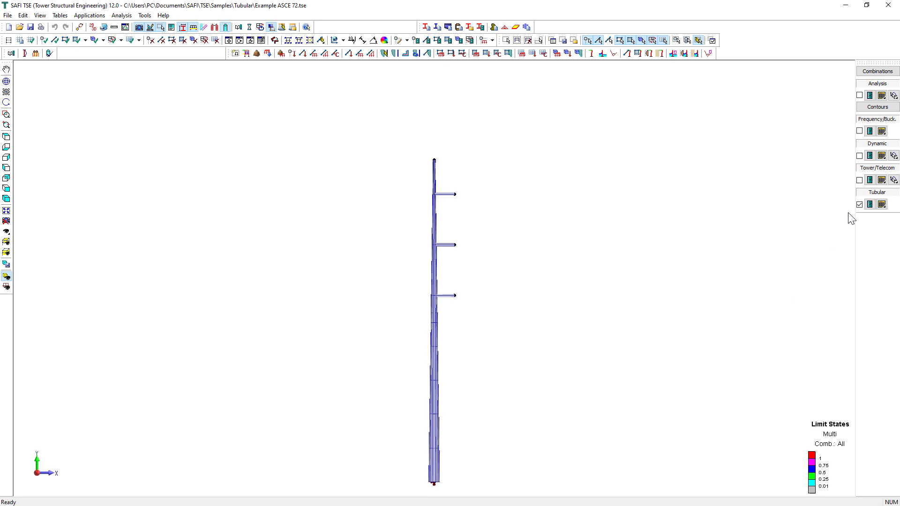
# Review the Compression and Compression-Bending tubular result tables.
pyautogui.click(880, 205)
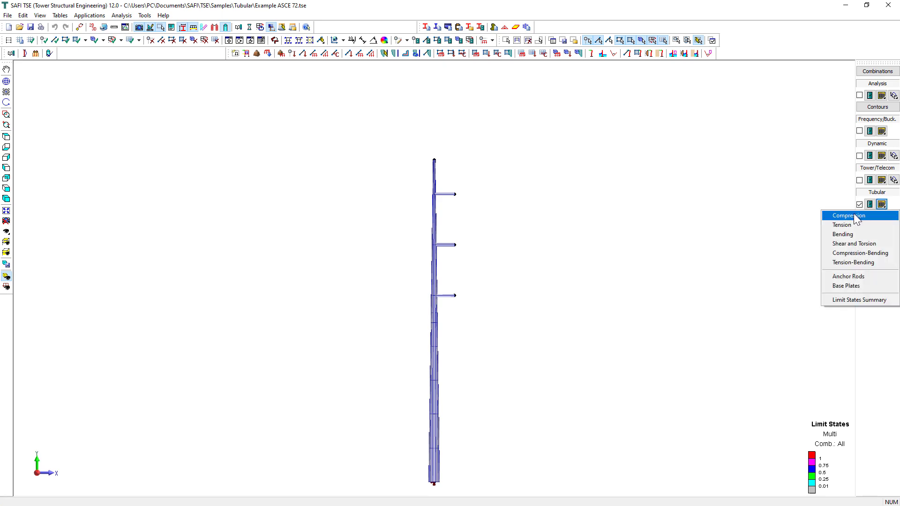
pyautogui.click(840, 217)
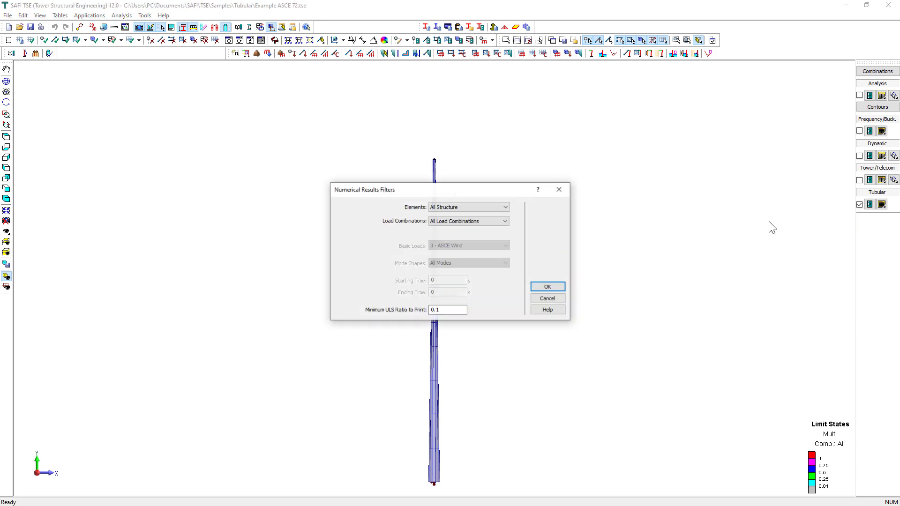
pyautogui.click(558, 286)
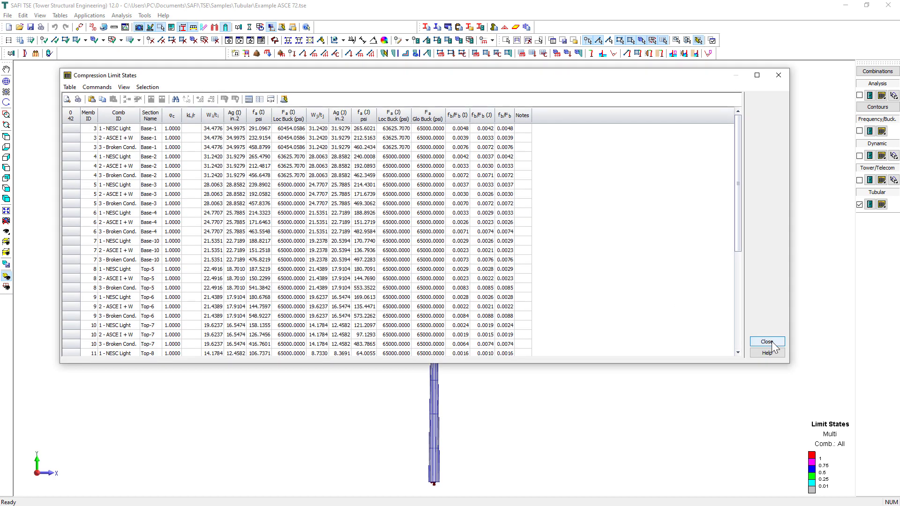
pyautogui.click(765, 340)
pyautogui.click(881, 207)
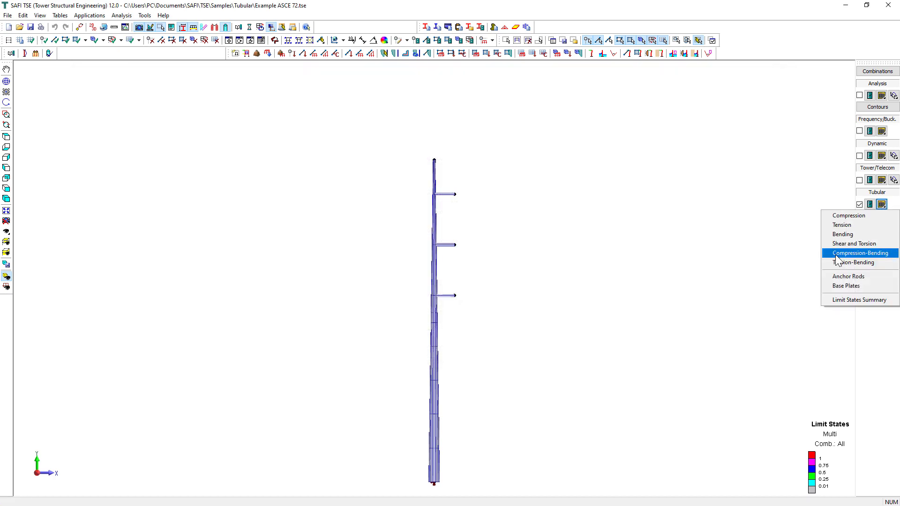
pyautogui.click(839, 254)
pyautogui.click(547, 287)
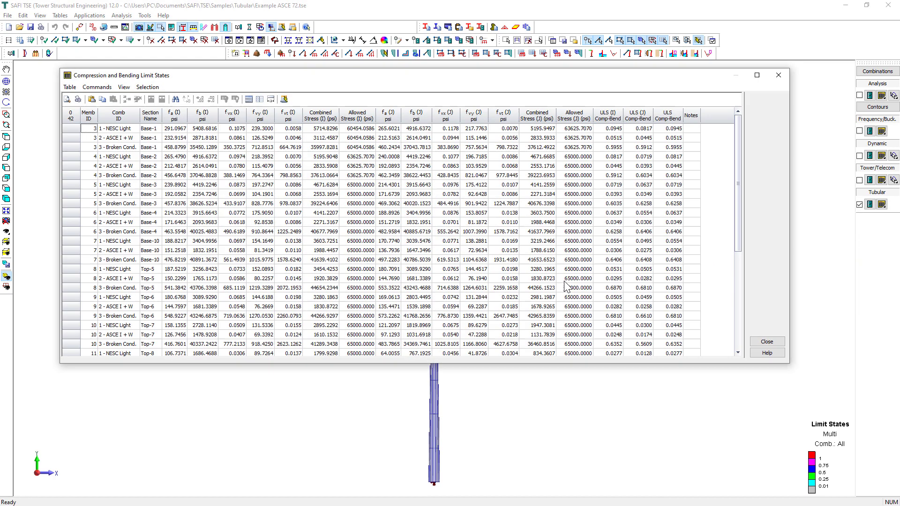
pyautogui.click(782, 340)
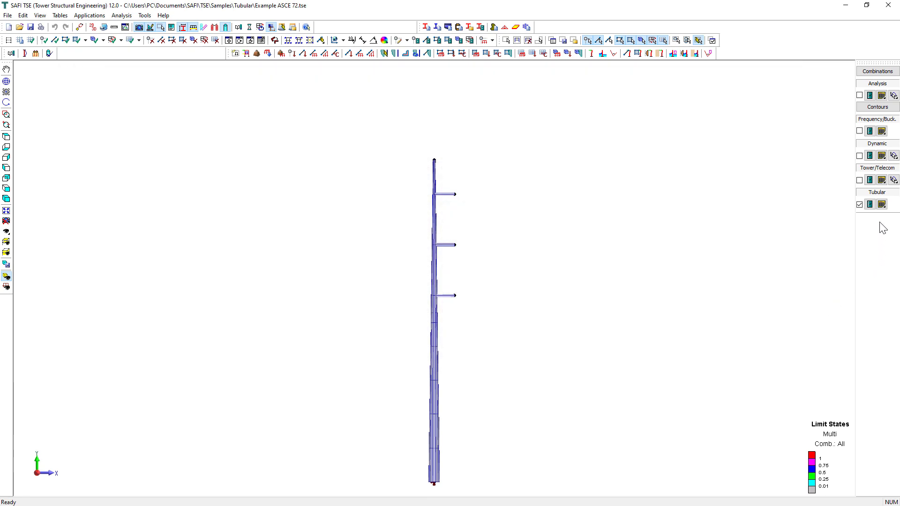
# Review the Limit States Summary and Anchor Rods result tables.
pyautogui.click(881, 205)
pyautogui.click(845, 298)
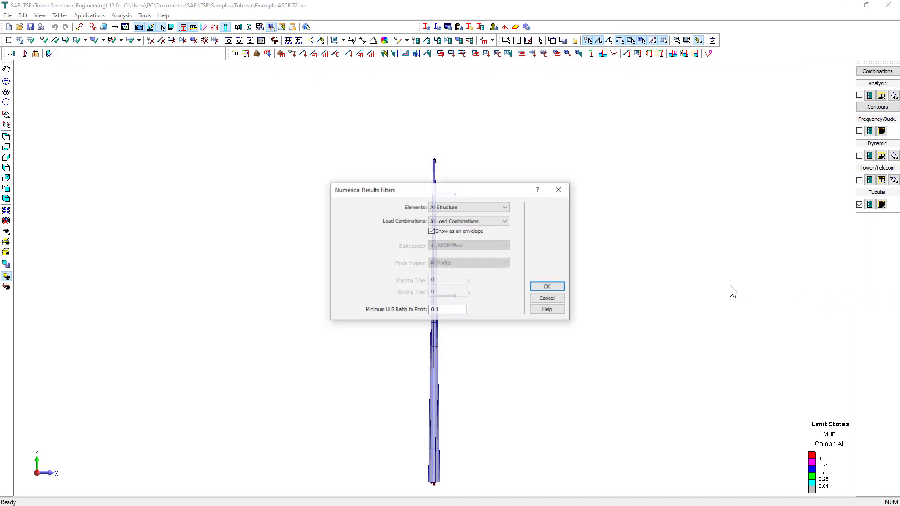
pyautogui.click(561, 284)
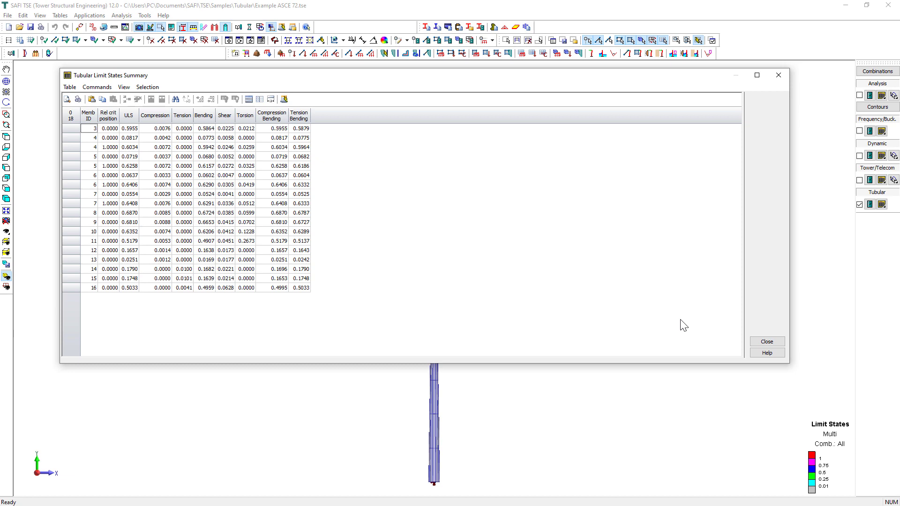
pyautogui.click(767, 342)
pyautogui.click(881, 204)
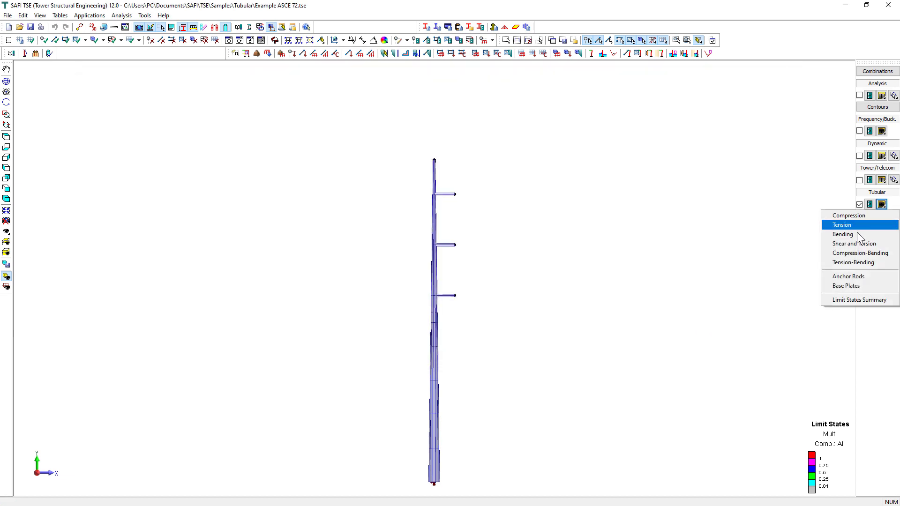
pyautogui.click(848, 276)
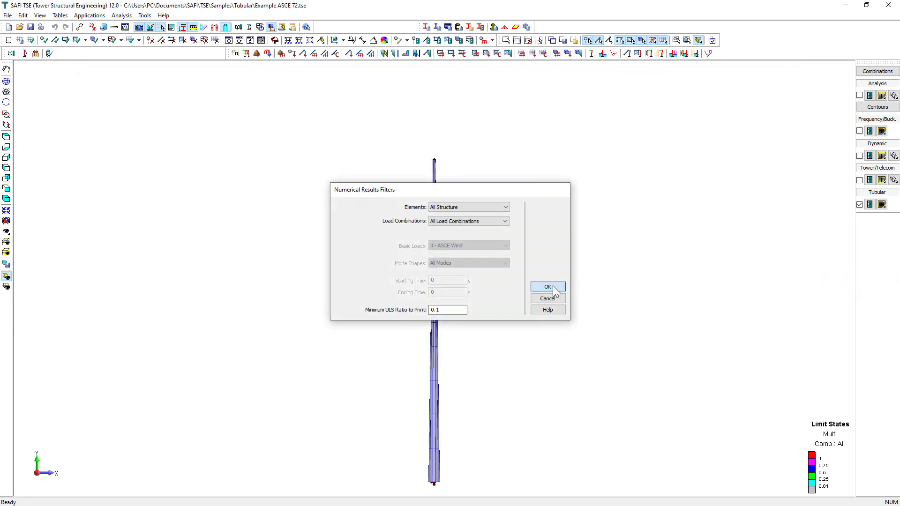
pyautogui.click(543, 288)
pyautogui.click(767, 341)
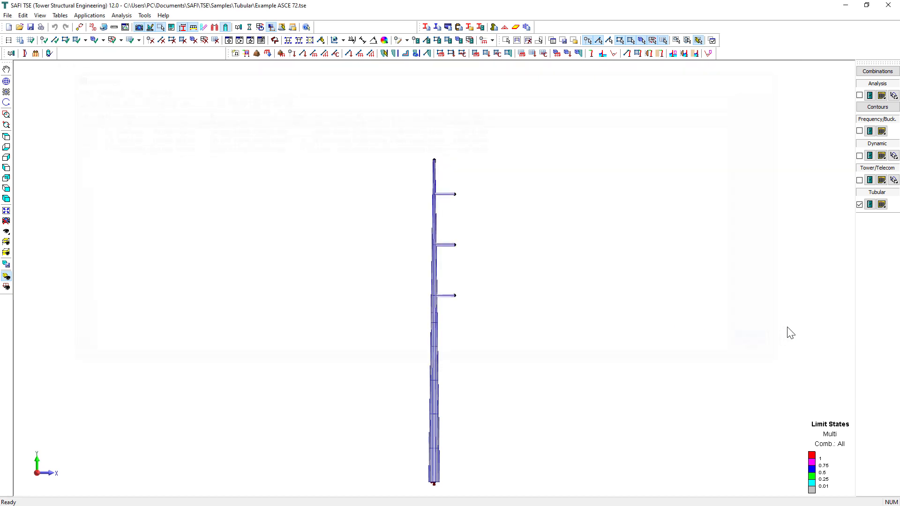
# Review the Base Plates table, up to 1.6875 in thick for Broken Cond.
pyautogui.click(881, 204)
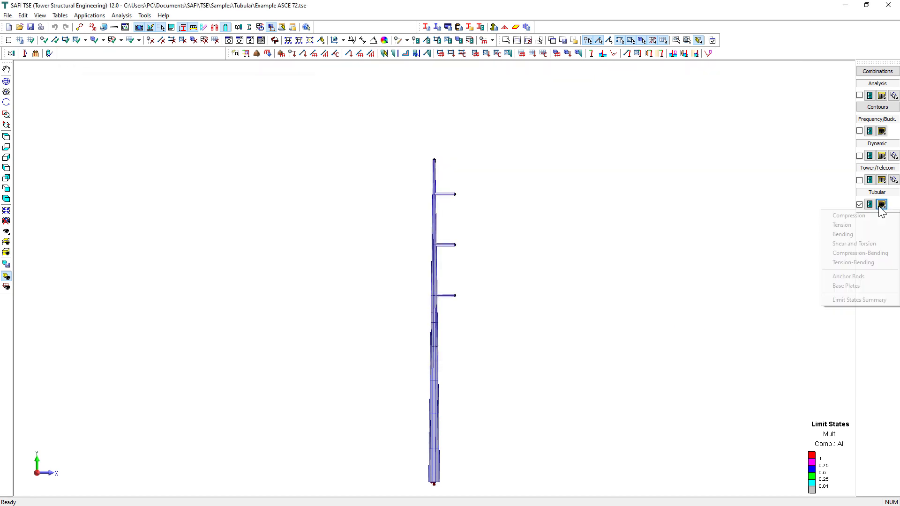
pyautogui.click(828, 286)
pyautogui.click(549, 289)
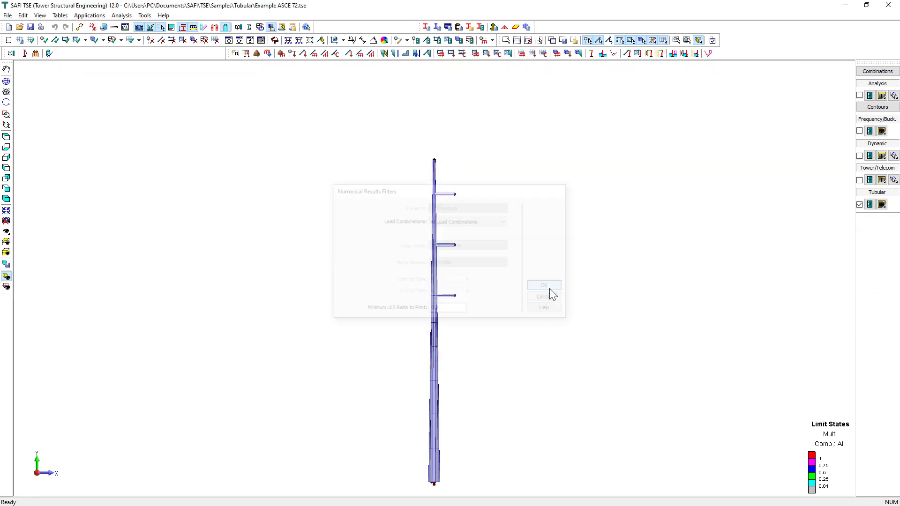
pyautogui.click(767, 341)
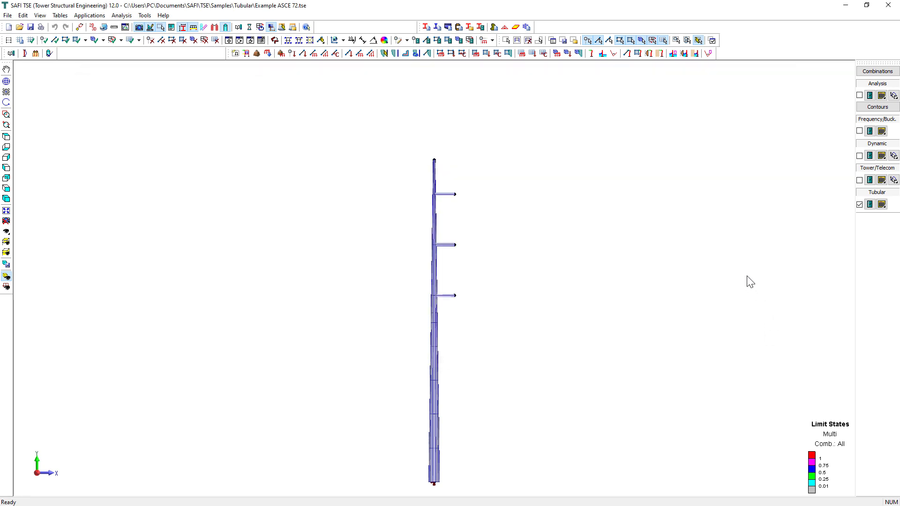
pyautogui.click(869, 204)
# Apply all tubular limit states, showing maximum ratios up to 0.69 across the full tower.
pyautogui.click(742, 187)
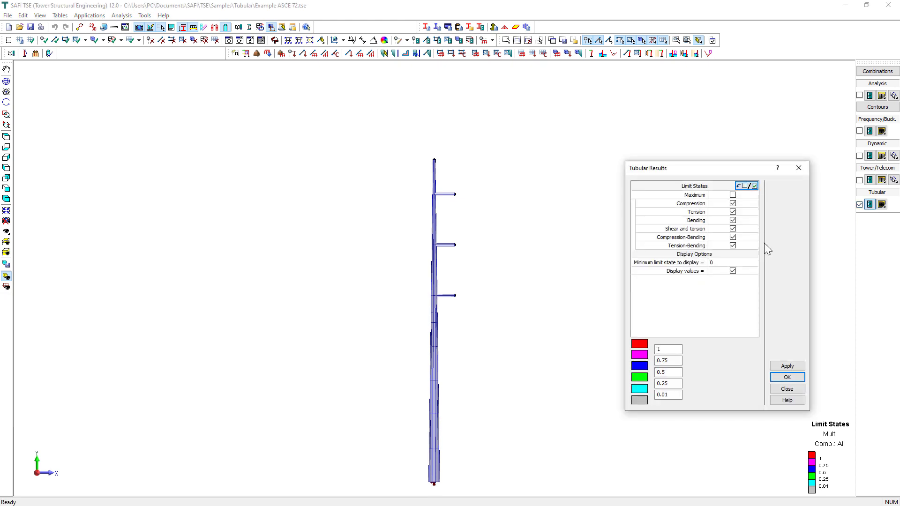
pyautogui.click(780, 366)
pyautogui.click(787, 377)
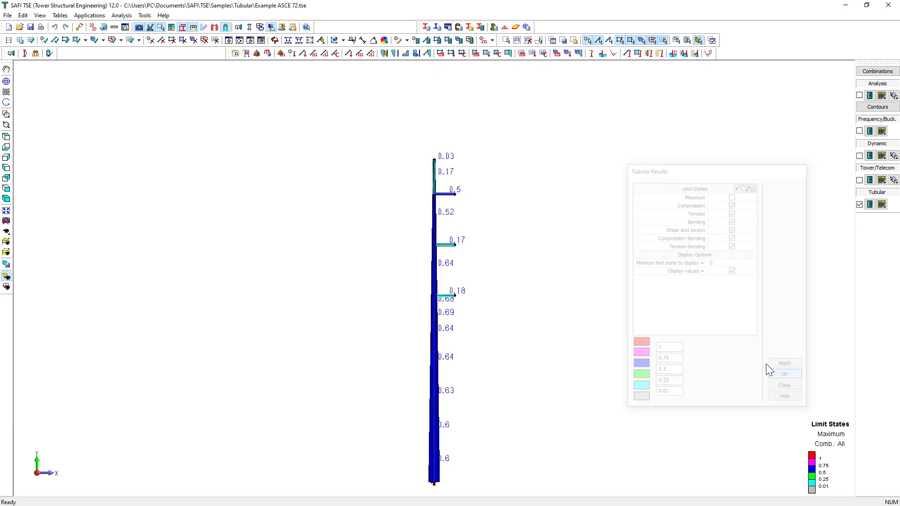
pyautogui.click(6, 211)
pyautogui.click(6, 199)
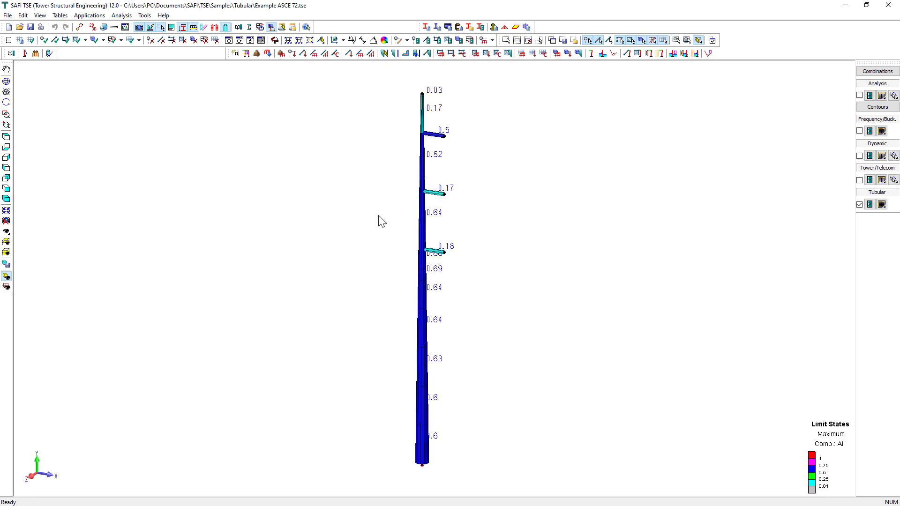